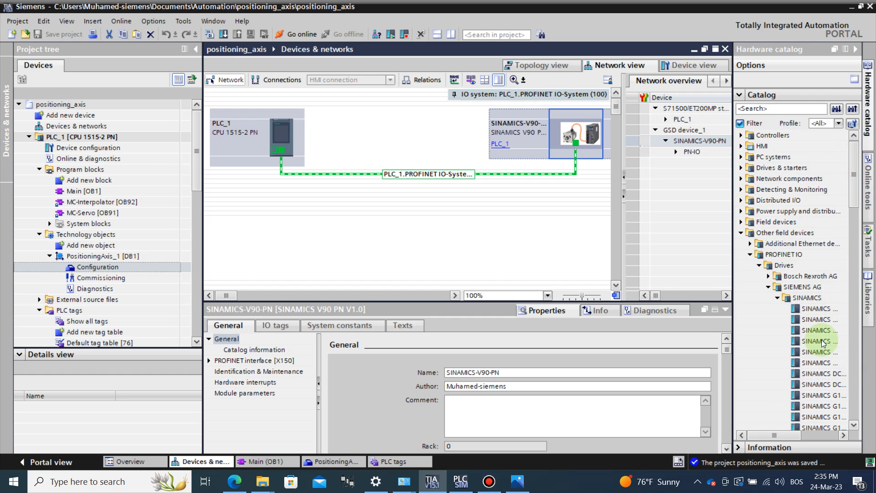
Step: Locate the SINAMICS V90 PN V1.0 drive in the hardware catalog
{"action": "left_click_drag", "start_coordinate": [853, 191], "coordinate": [853, 406]}
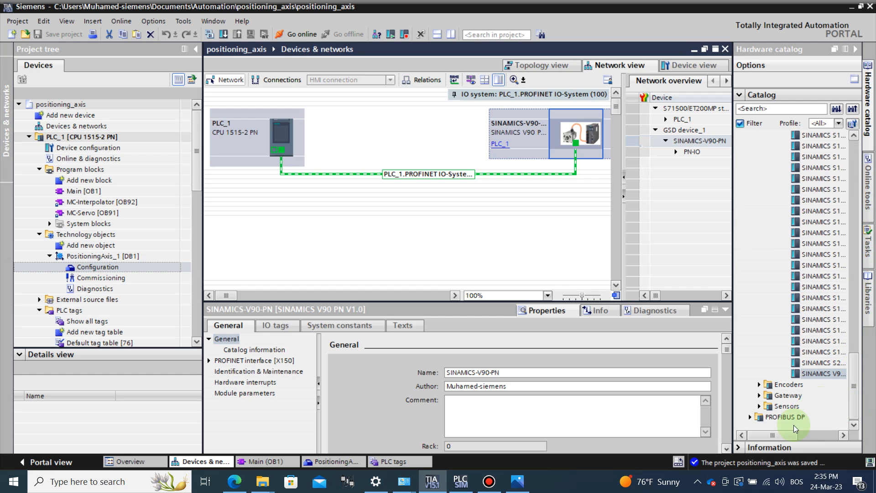
{"action": "left_click_drag", "start_coordinate": [787, 437], "coordinate": [807, 439]}
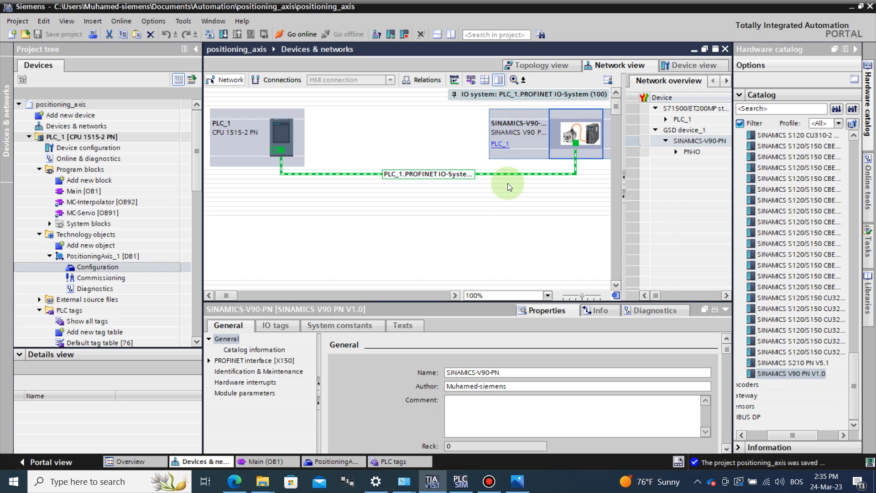
Step: Review the Ethernet addresses and IP protocol settings of PLC_1's PROFINET interface
{"action": "left_click", "coordinate": [281, 149]}
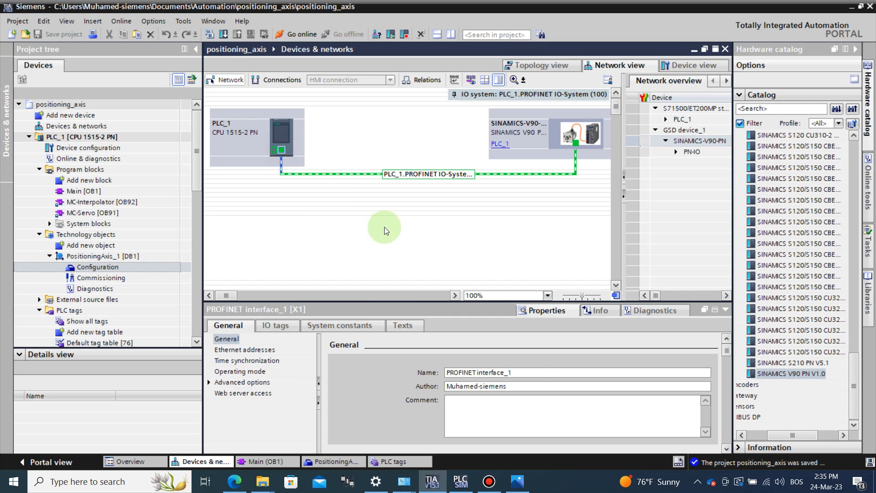
{"action": "left_click", "coordinate": [255, 350]}
{"action": "left_click", "coordinate": [580, 406]}
{"action": "scroll", "coordinate": [579, 406], "scroll_direction": "down", "scroll_amount": 3}
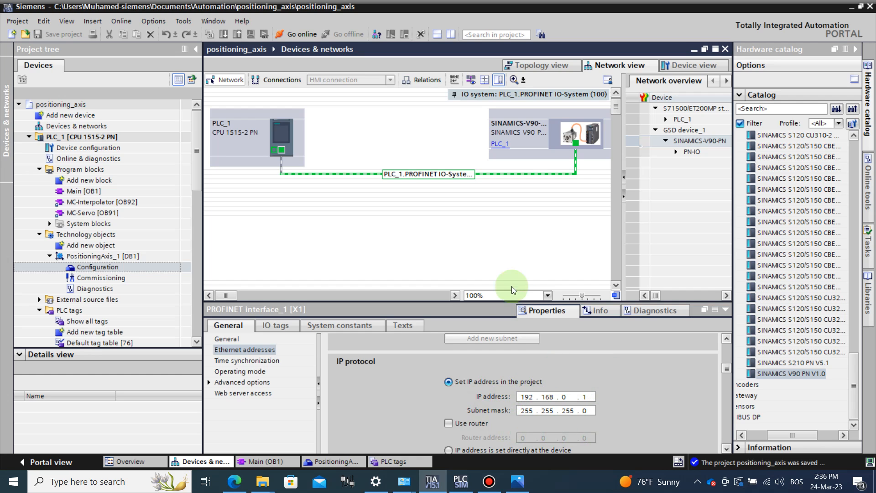
Step: Review the Ethernet addresses and IP protocol settings of the SINAMICS-V90-PN drive's PN-IO interface
{"action": "left_click", "coordinate": [576, 143]}
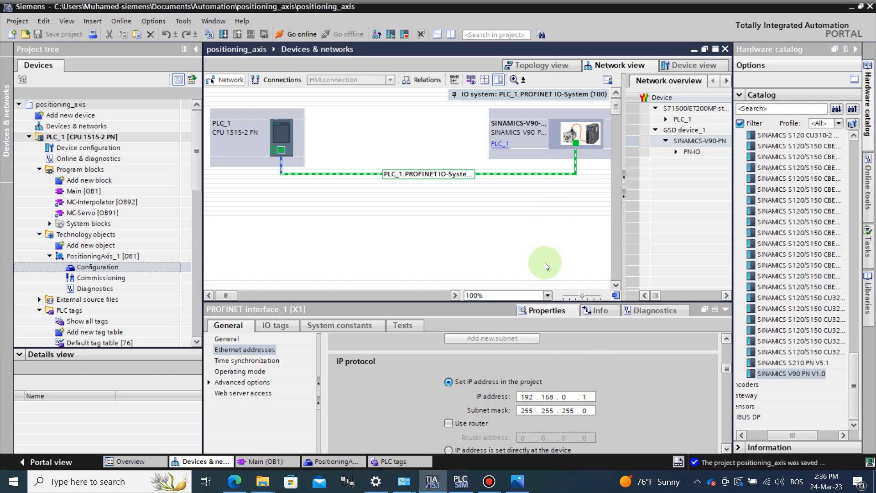
{"action": "left_click", "coordinate": [544, 313]}
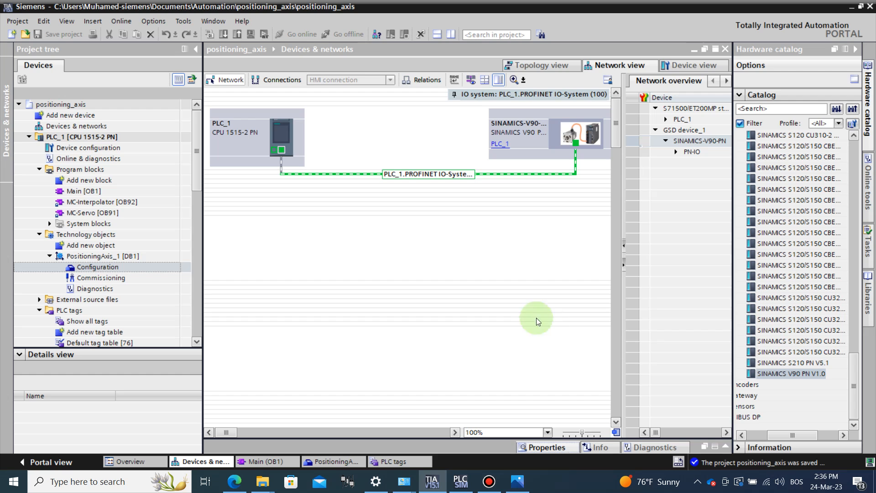
{"action": "left_click", "coordinate": [561, 439]}
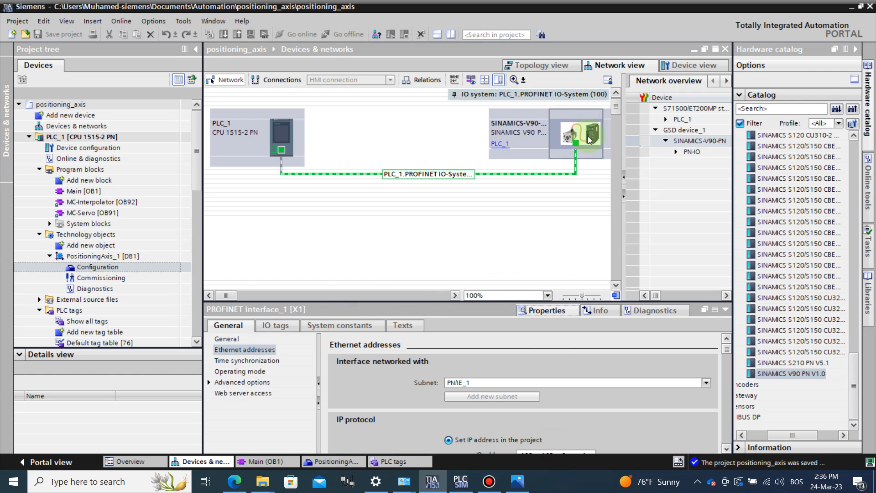
{"action": "left_click", "coordinate": [575, 142]}
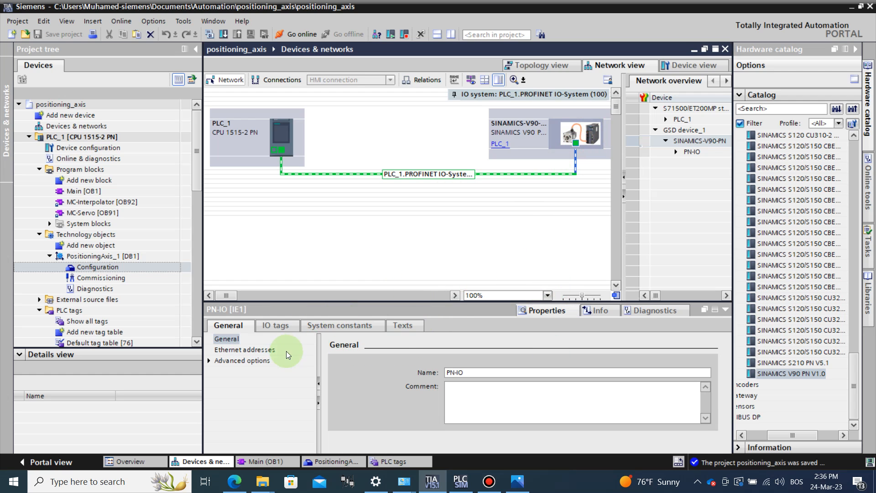
{"action": "left_click", "coordinate": [244, 349]}
{"action": "scroll", "coordinate": [516, 370], "scroll_direction": "down", "scroll_amount": 3}
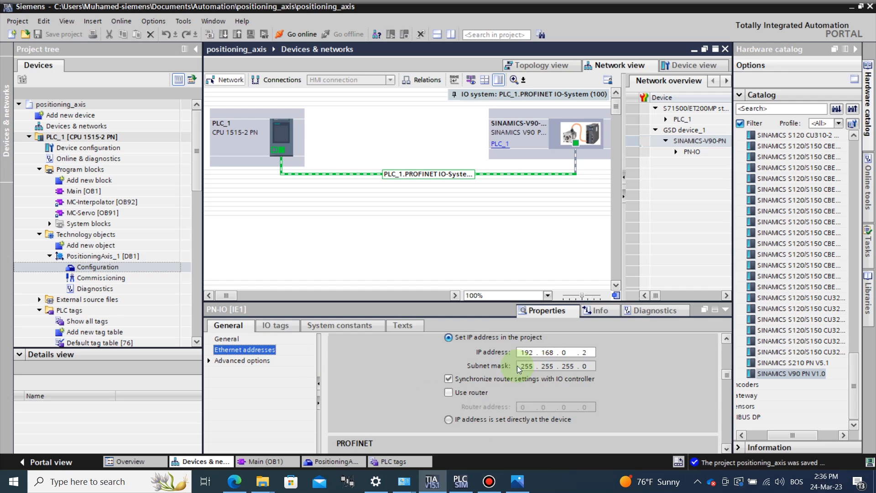
{"action": "scroll", "coordinate": [517, 365], "scroll_direction": "down", "scroll_amount": 1}
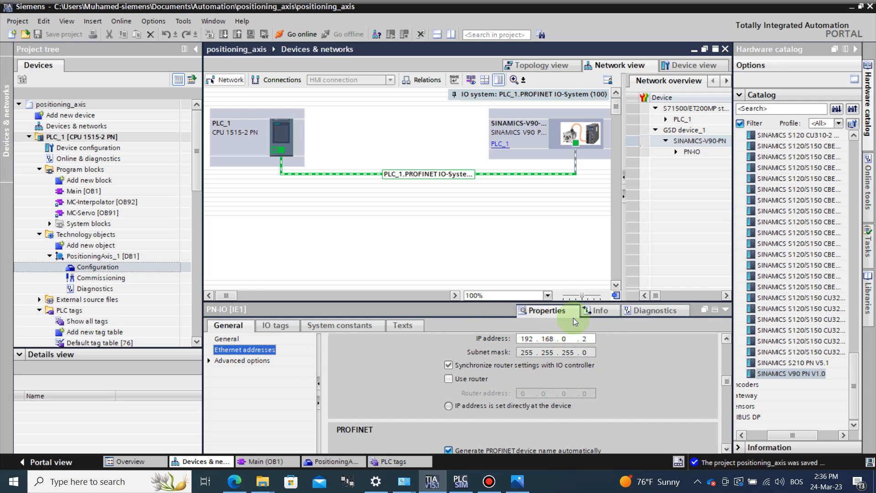
Step: In the SINAMICS-V90-PN device view, delete the Standard telegram 3 submodule from Drive_1 and undo the deletion
{"action": "left_click", "coordinate": [691, 63]}
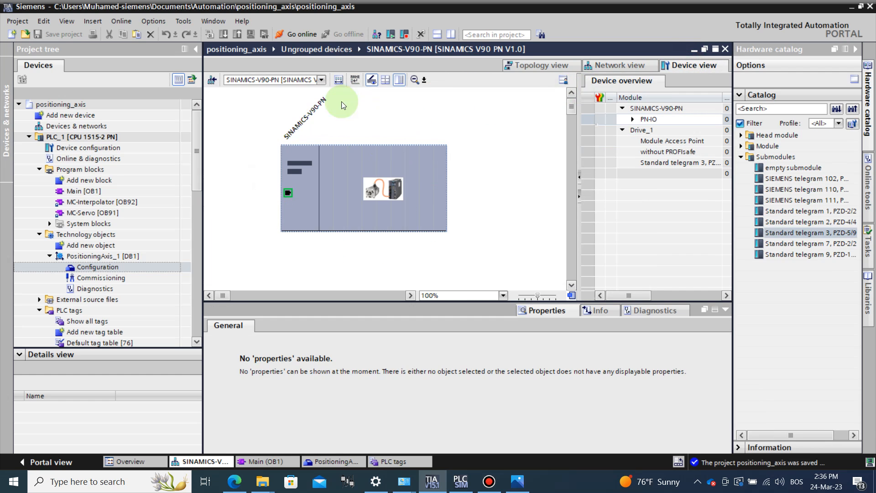
{"action": "left_click", "coordinate": [639, 162]}
{"action": "key", "text": "Delete"}
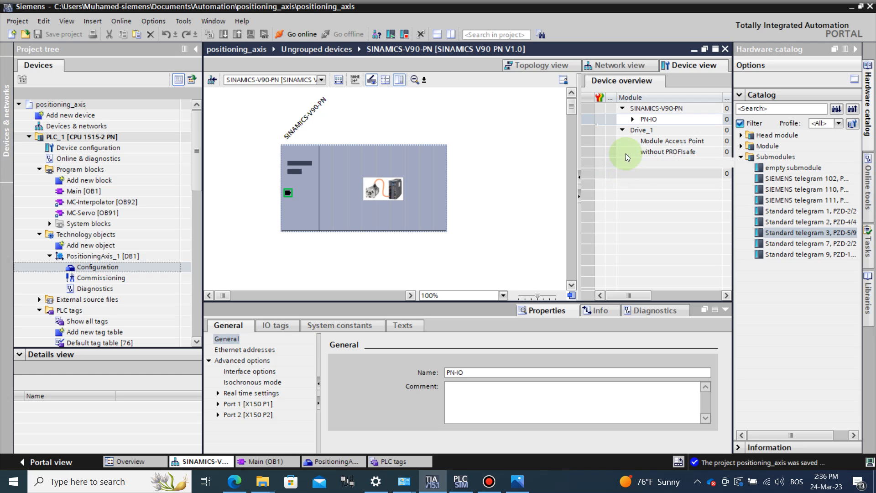
{"action": "key", "text": "ctrl+z"}
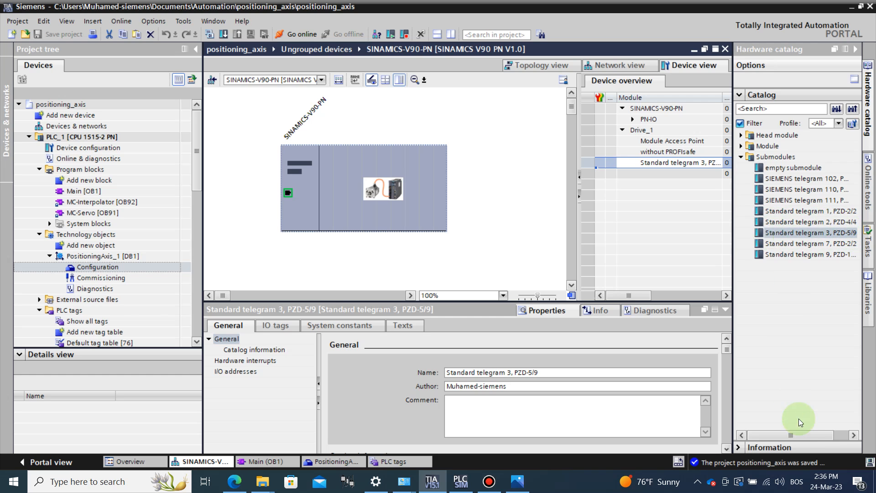
Step: Examine the telegram submodules offered in the hardware catalog for the V90 drive
{"action": "left_click_drag", "start_coordinate": [800, 434], "coordinate": [811, 433]}
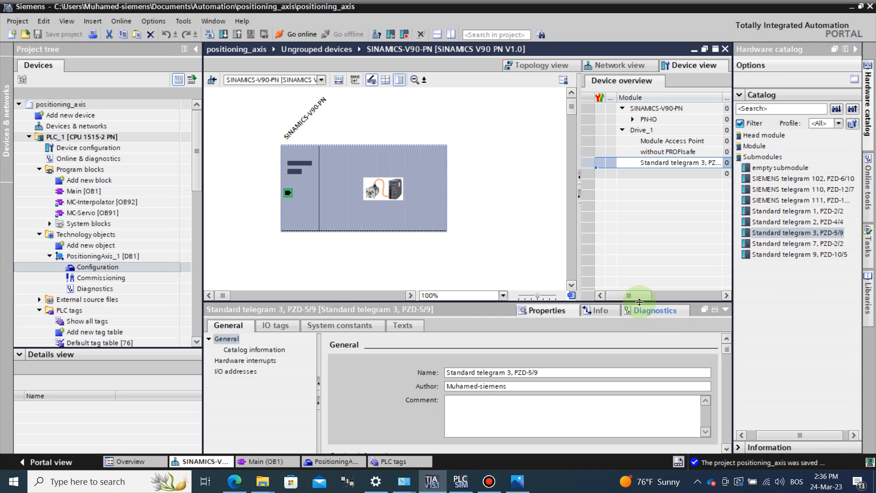
{"action": "left_click_drag", "start_coordinate": [637, 295], "coordinate": [596, 284]}
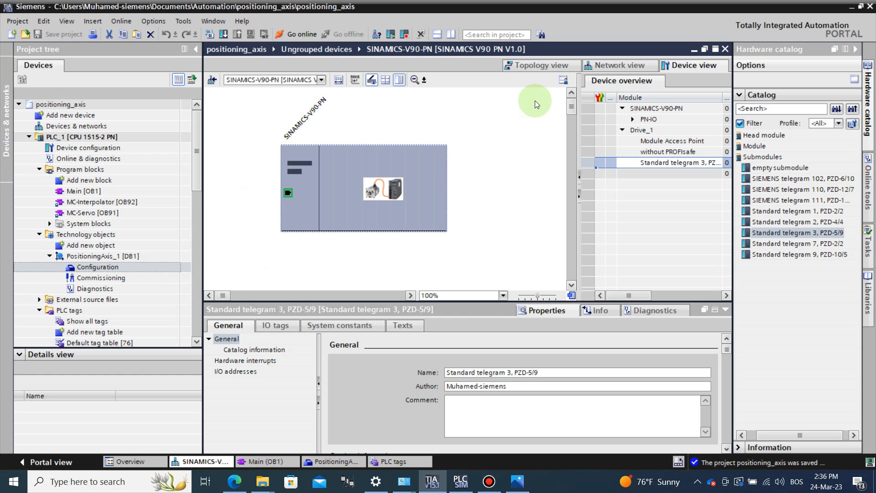
Step: Return to the network view and check which Motion Control types are available for a new technology object, without adding one
{"action": "left_click", "coordinate": [599, 66]}
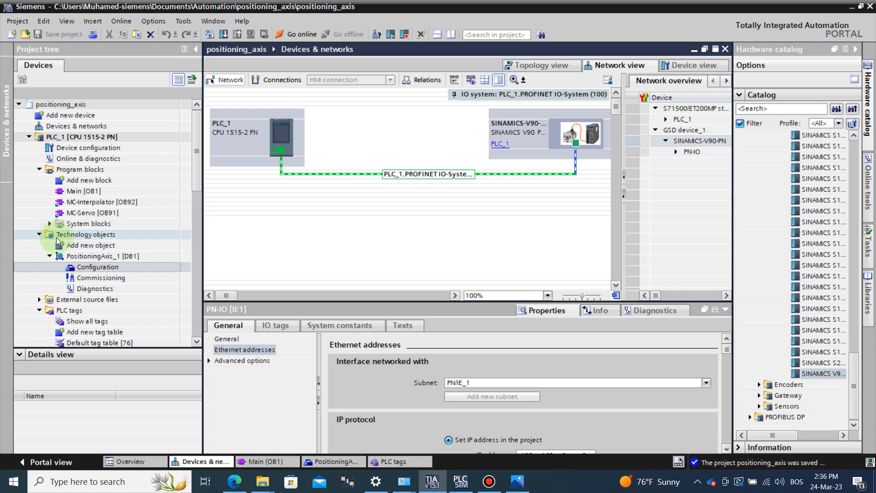
{"action": "double_click", "coordinate": [99, 247]}
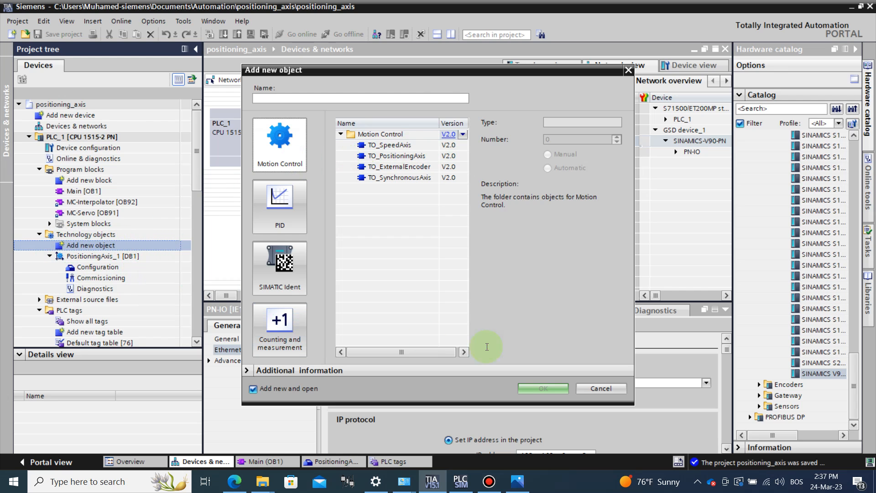
{"action": "left_click", "coordinate": [599, 388]}
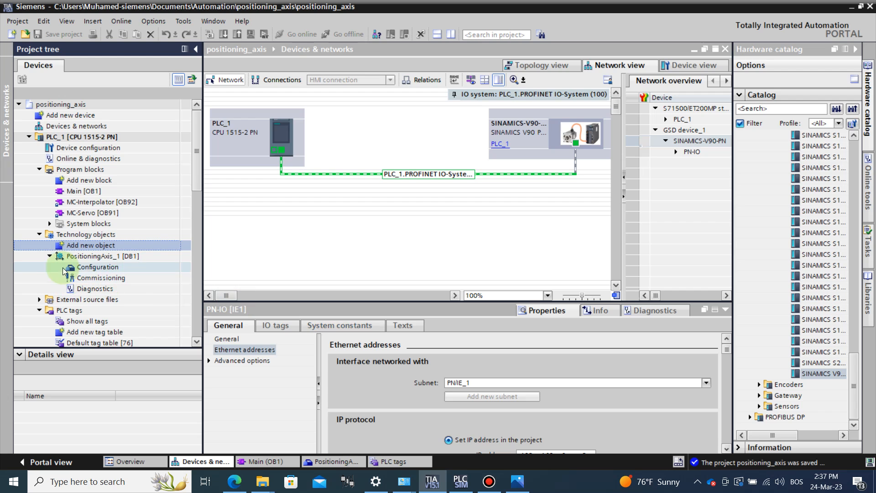
Step: Open the configuration of PositioningAxis_1 and review its basic parameters, including axis type, units of measure and modulo
{"action": "double_click", "coordinate": [96, 267]}
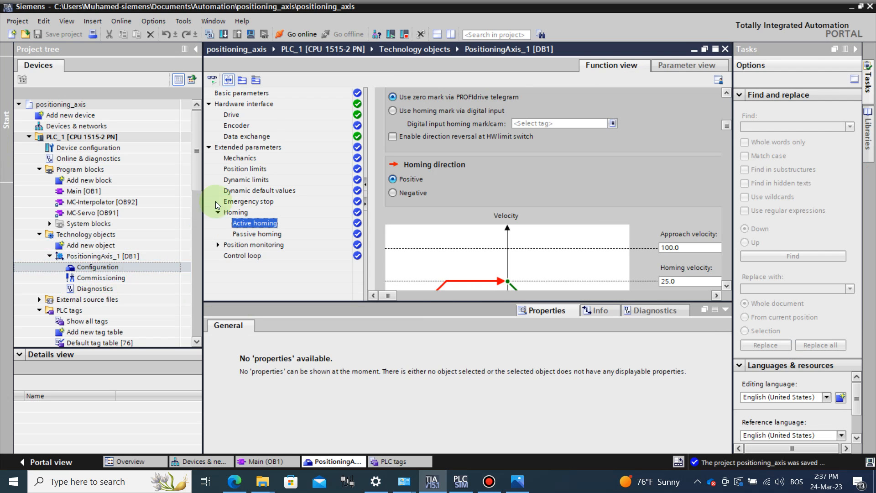
{"action": "left_click", "coordinate": [254, 93]}
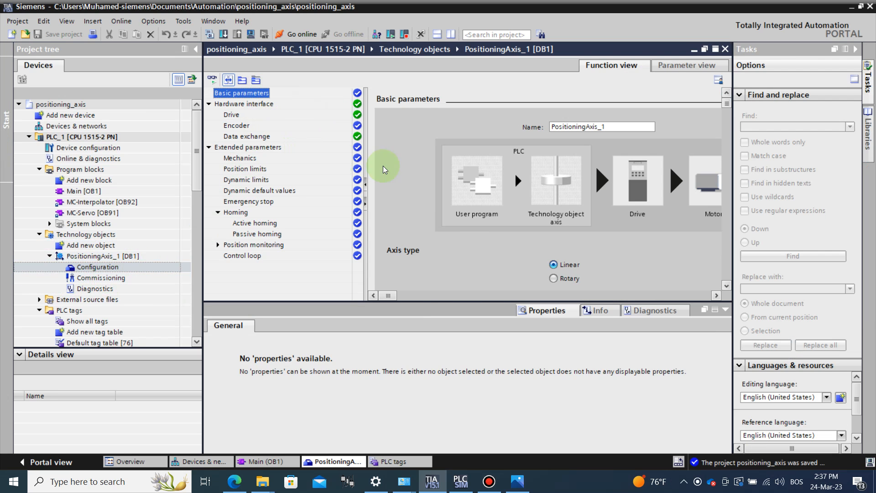
{"action": "scroll", "coordinate": [620, 262], "scroll_direction": "down", "scroll_amount": 2}
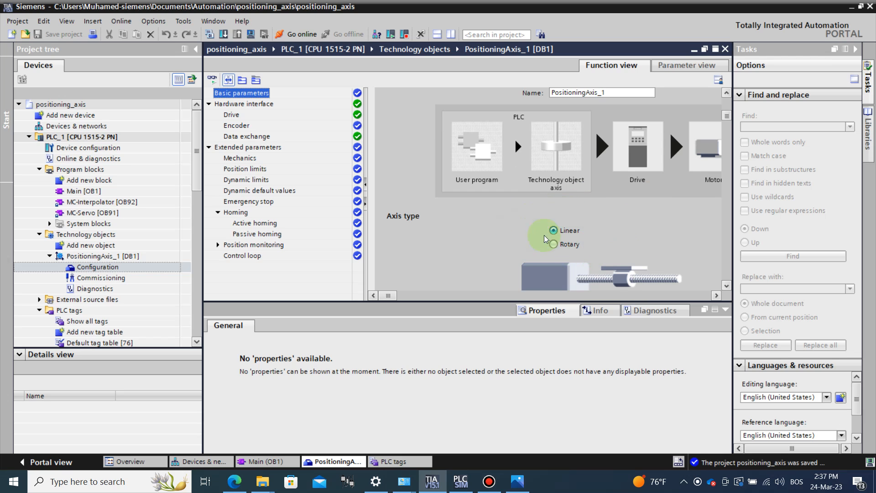
{"action": "scroll", "coordinate": [516, 230], "scroll_direction": "down", "scroll_amount": 2}
{"action": "scroll", "coordinate": [517, 233], "scroll_direction": "down", "scroll_amount": 2}
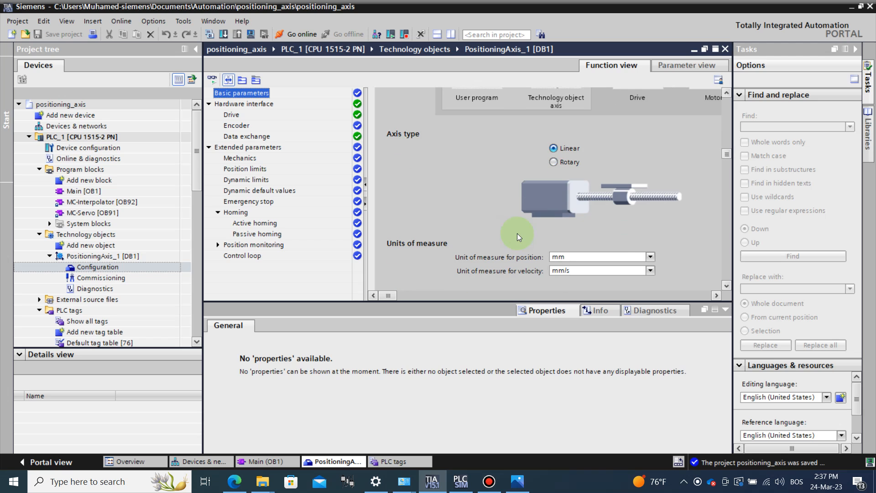
{"action": "scroll", "coordinate": [517, 233], "scroll_direction": "down", "scroll_amount": 1}
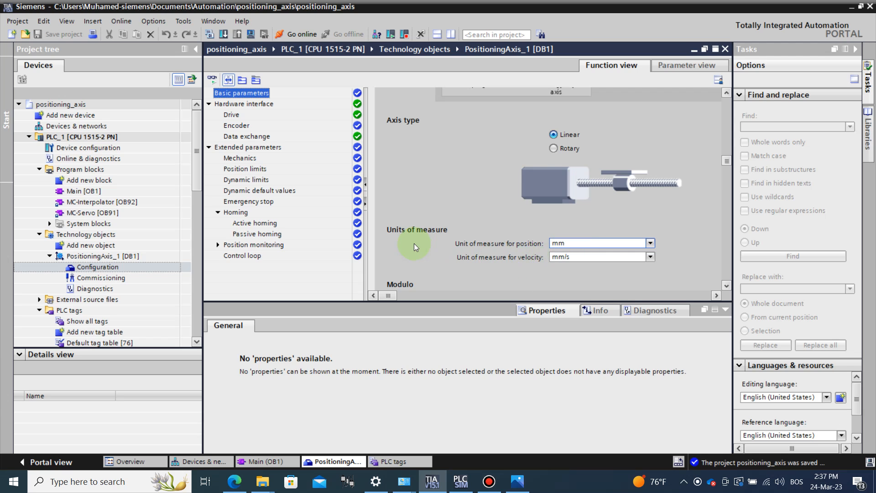
{"action": "scroll", "coordinate": [414, 246], "scroll_direction": "down", "scroll_amount": 3}
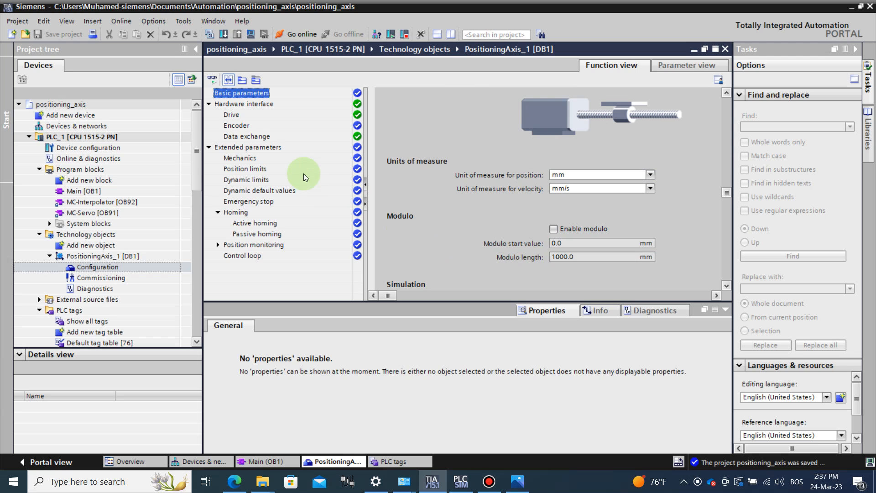
Step: Assign Drive_1 of SINAMICS-V90-PN on PROFINET IO-System (100) as the drive of PositioningAxis_1
{"action": "left_click", "coordinate": [232, 116]}
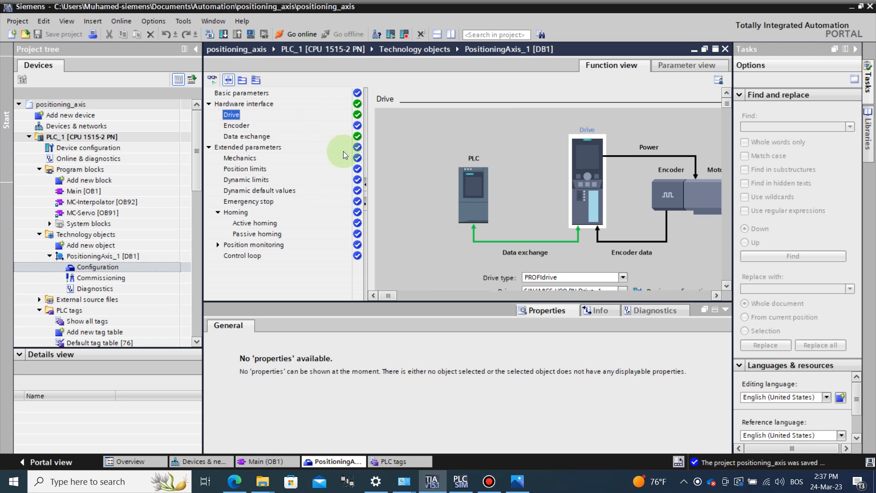
{"action": "left_click", "coordinate": [717, 295]}
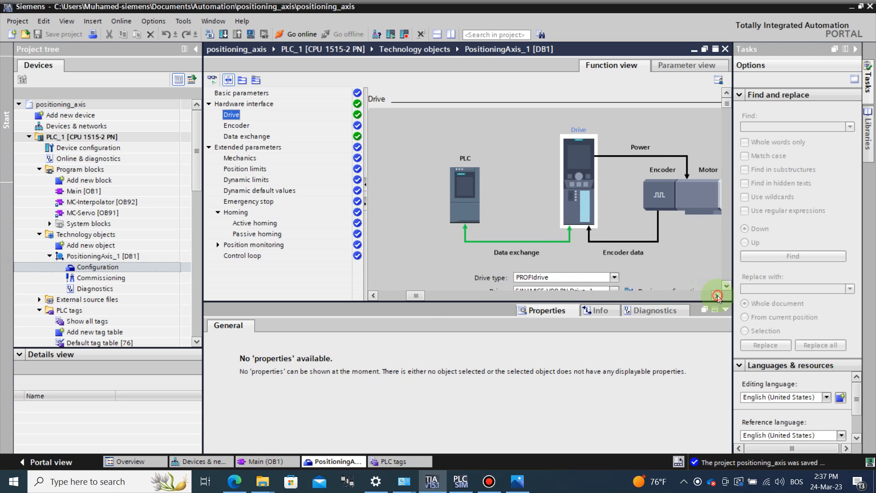
{"action": "left_click", "coordinate": [717, 295]}
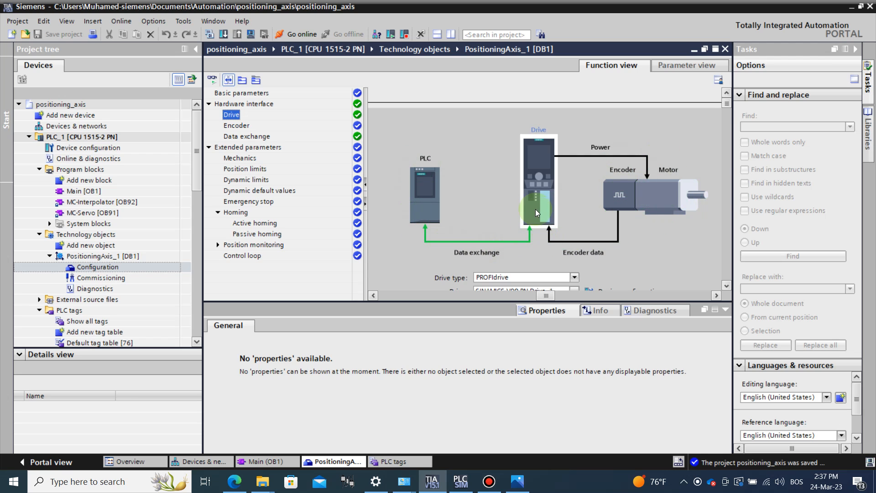
{"action": "scroll", "coordinate": [535, 208], "scroll_direction": "down", "scroll_amount": 3}
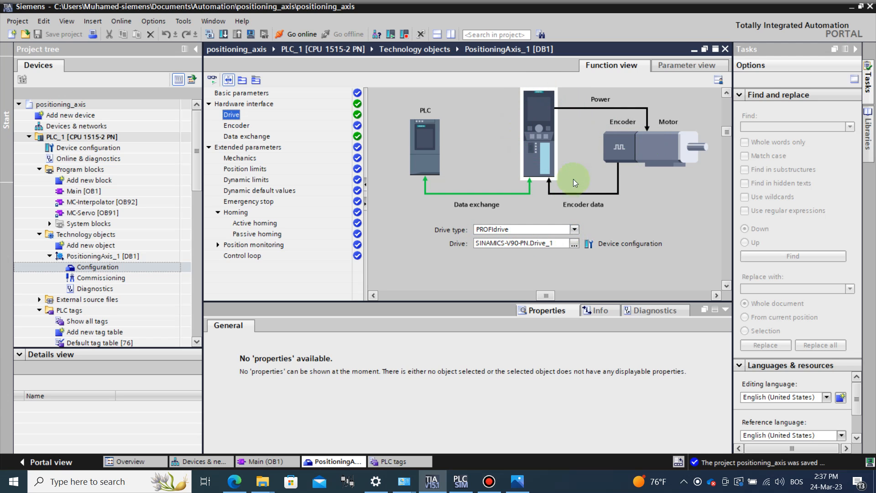
{"action": "left_click", "coordinate": [574, 243]}
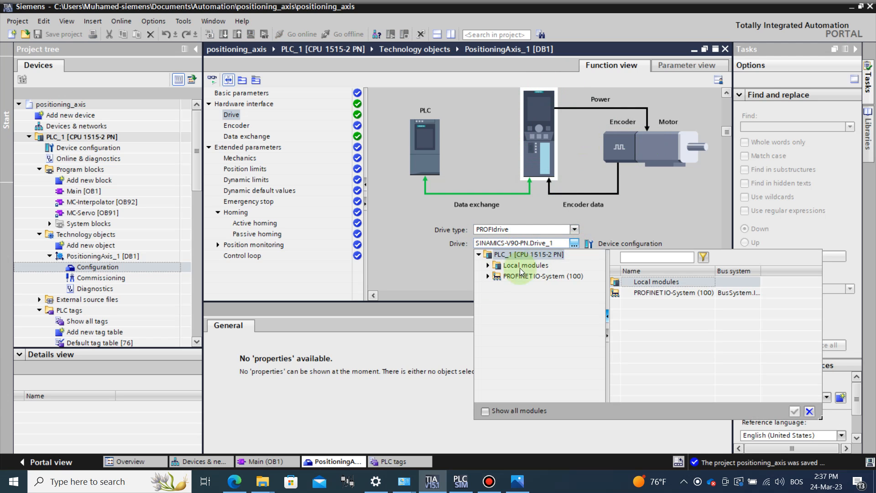
{"action": "left_click", "coordinate": [487, 277]}
{"action": "left_click", "coordinate": [518, 286]}
{"action": "left_click", "coordinate": [647, 285]}
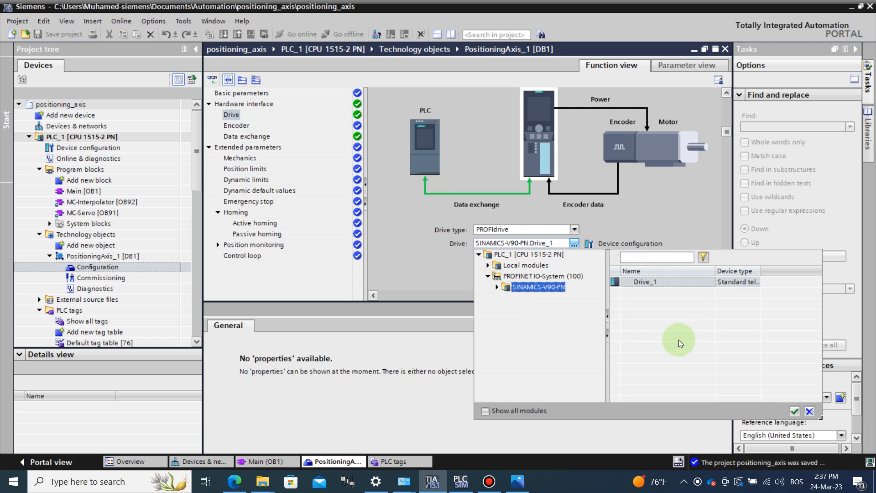
{"action": "left_click", "coordinate": [794, 412]}
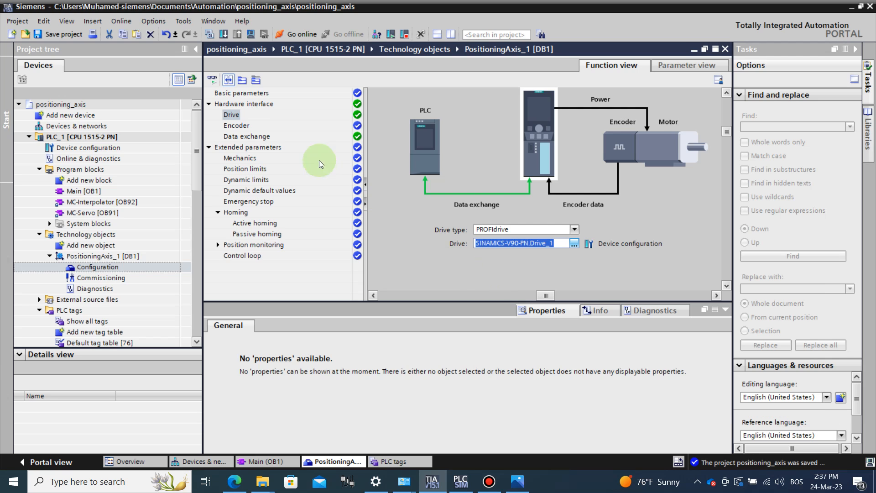
Step: Review the encoder connection options in the hardware interface of PositioningAxis_1
{"action": "left_click", "coordinate": [237, 125]}
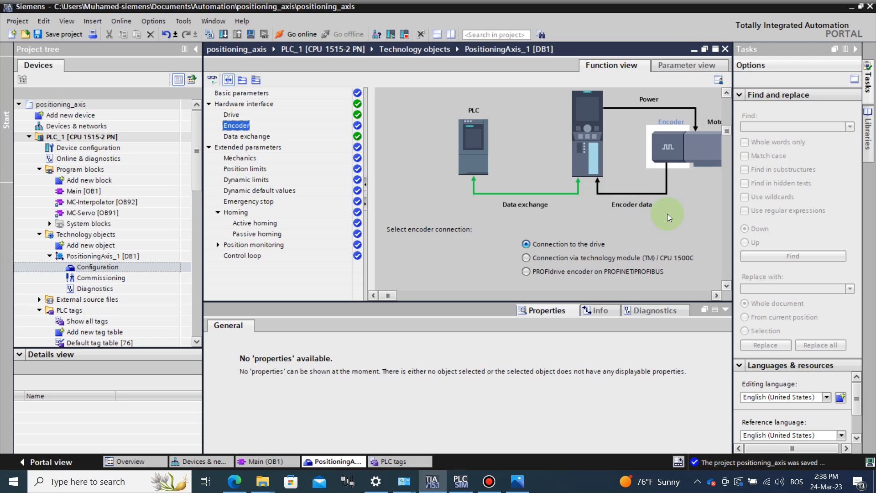
{"action": "left_click", "coordinate": [725, 286]}
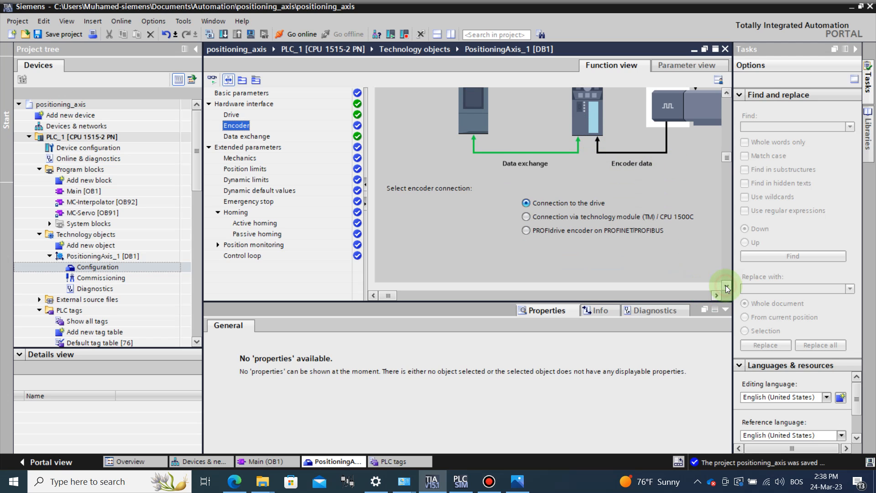
{"action": "left_click", "coordinate": [726, 286]}
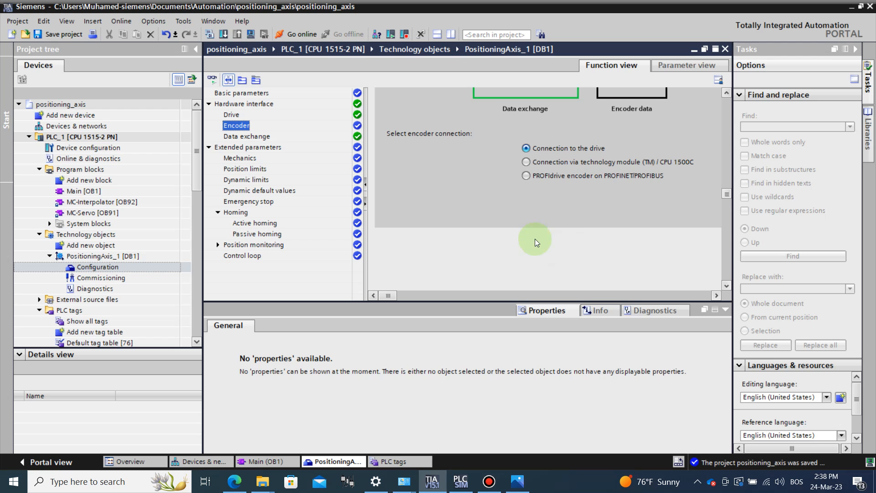
Step: Review the data exchange settings of PositioningAxis_1 for the drive and encoder, including telegrams, speeds, encoder type and fine resolution
{"action": "left_click", "coordinate": [258, 137]}
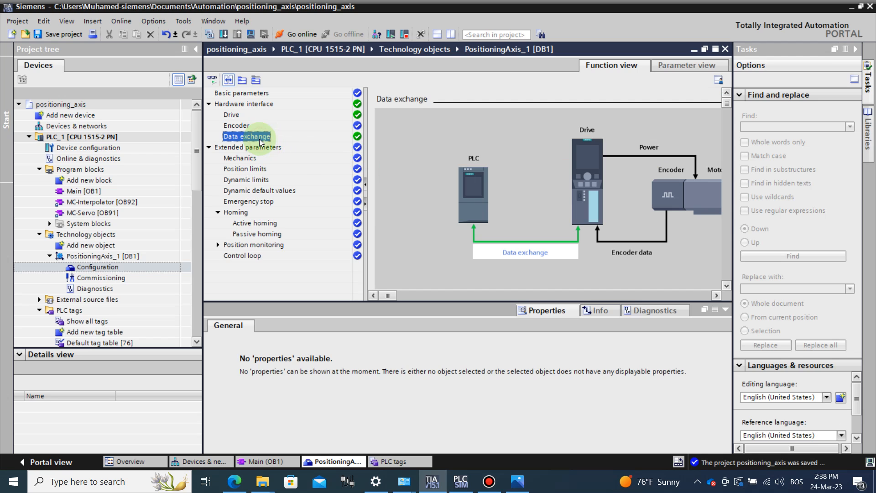
{"action": "scroll", "coordinate": [576, 223], "scroll_direction": "down", "scroll_amount": 3}
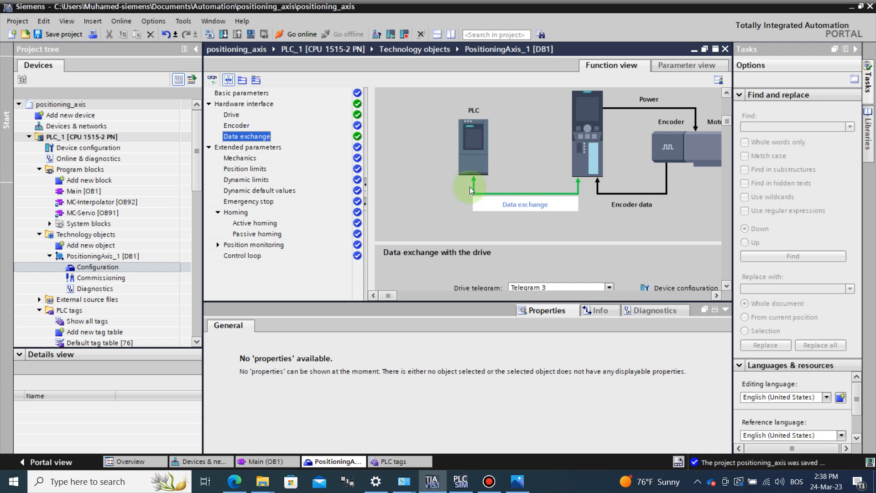
{"action": "scroll", "coordinate": [560, 227], "scroll_direction": "down", "scroll_amount": 2}
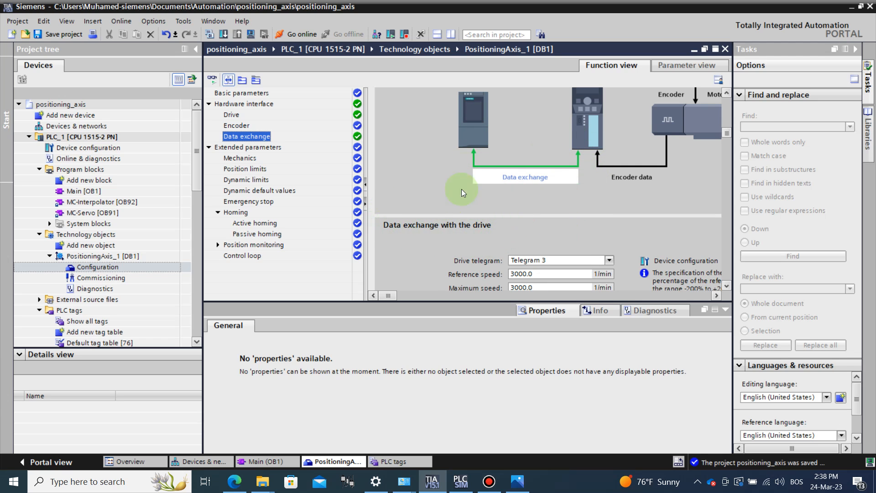
{"action": "scroll", "coordinate": [547, 216], "scroll_direction": "down", "scroll_amount": 1}
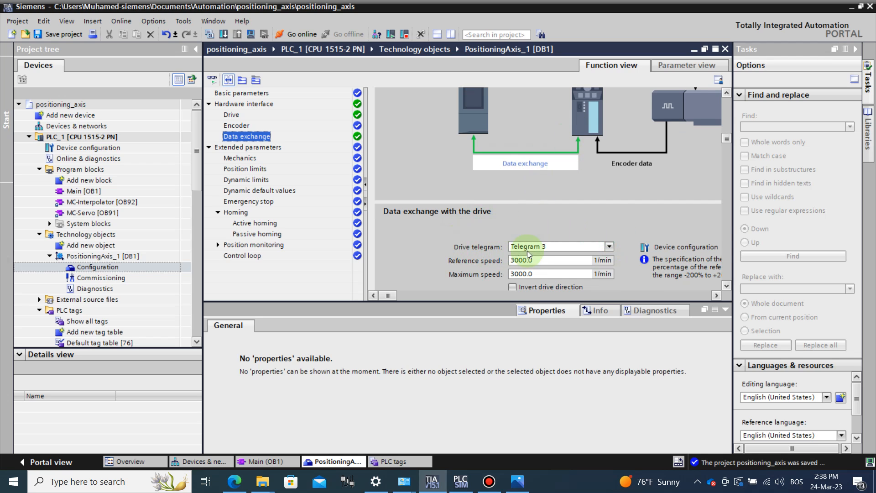
{"action": "left_click", "coordinate": [610, 245]}
{"action": "left_click", "coordinate": [608, 246]}
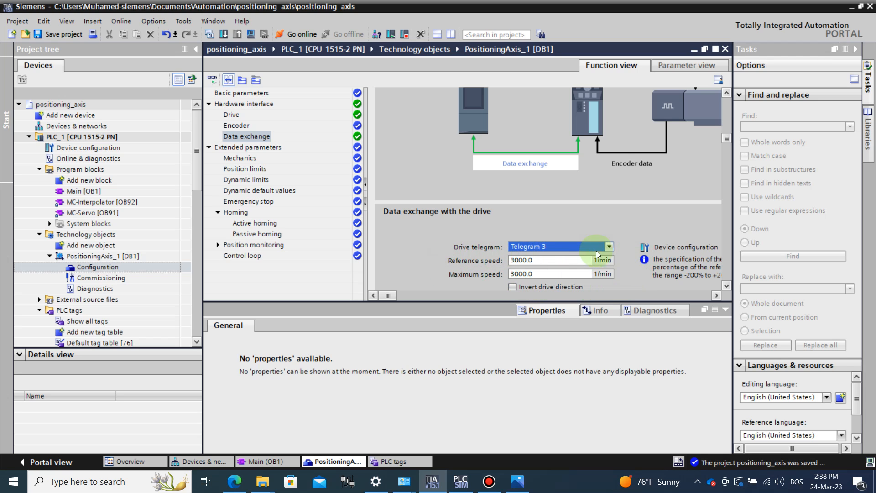
{"action": "scroll", "coordinate": [532, 250], "scroll_direction": "down", "scroll_amount": 1}
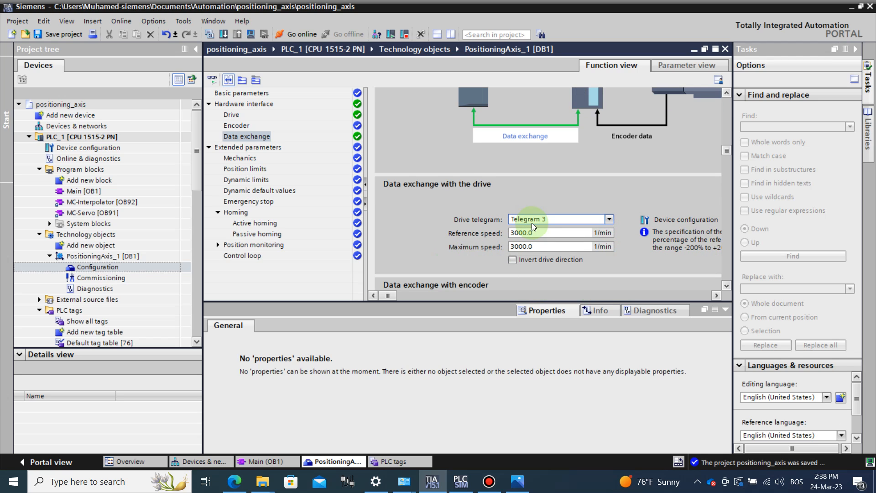
{"action": "scroll", "coordinate": [538, 274], "scroll_direction": "down", "scroll_amount": 2}
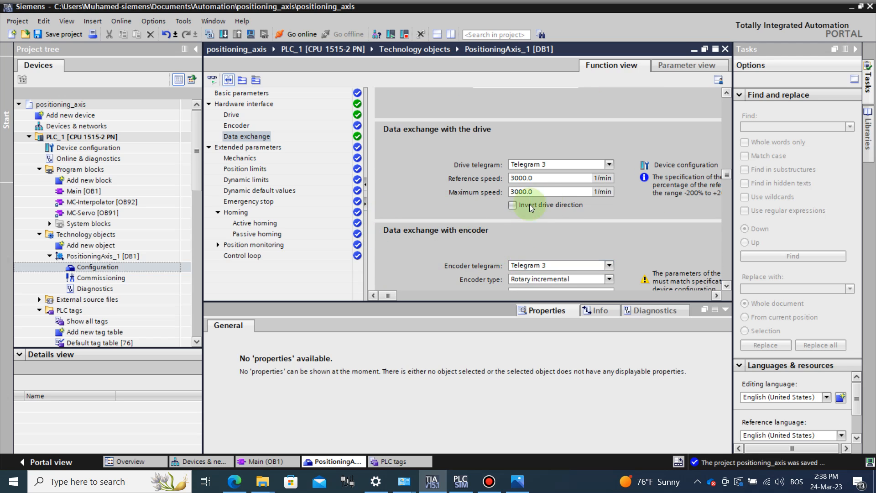
{"action": "scroll", "coordinate": [539, 203], "scroll_direction": "up", "scroll_amount": 3}
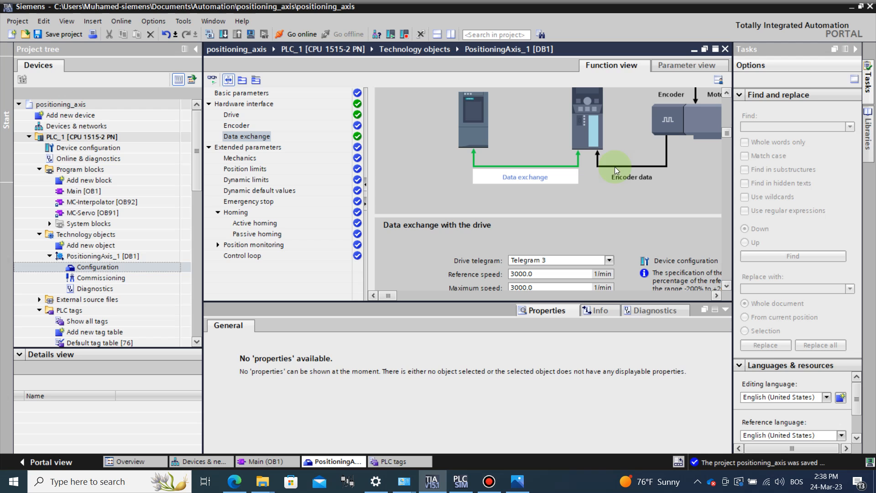
{"action": "scroll", "coordinate": [576, 220], "scroll_direction": "down", "scroll_amount": 1}
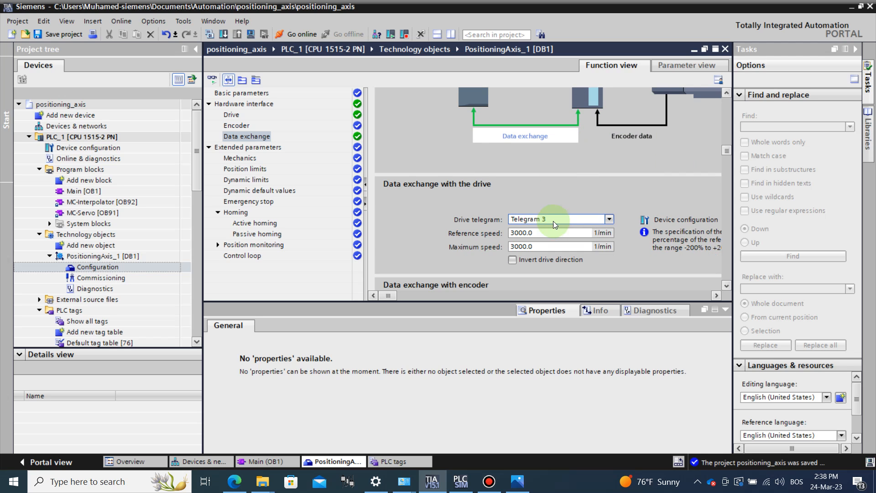
{"action": "scroll", "coordinate": [728, 286], "scroll_direction": "down", "scroll_amount": 3}
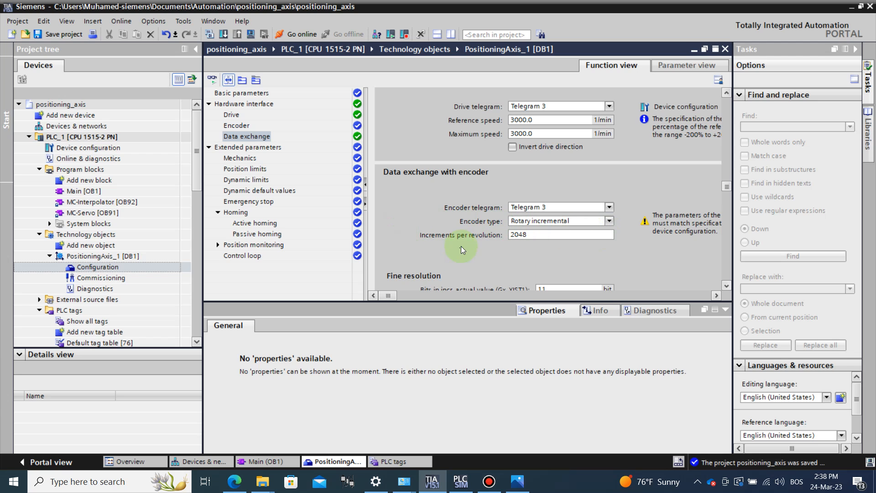
{"action": "scroll", "coordinate": [462, 248], "scroll_direction": "down", "scroll_amount": 1}
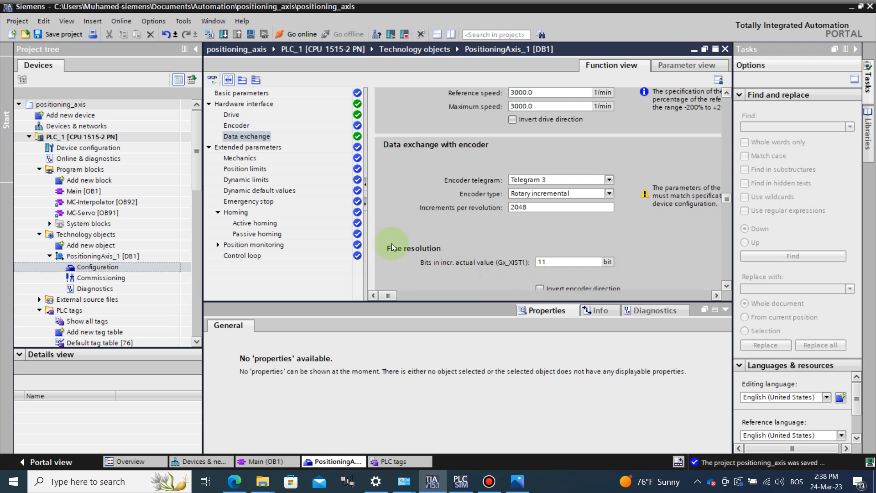
Step: Open the Mechanics settings in the extended parameters and examine the encoder mounting and load gear settings
{"action": "left_click", "coordinate": [241, 136]}
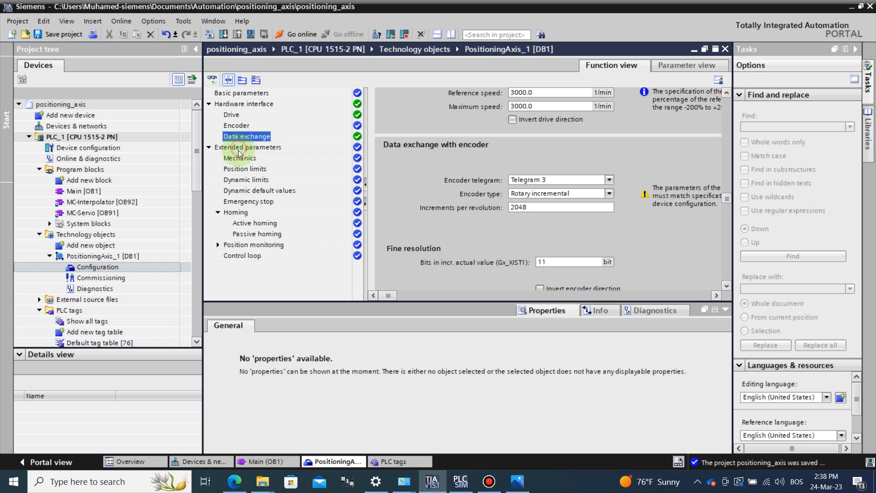
{"action": "key", "text": "Down"}
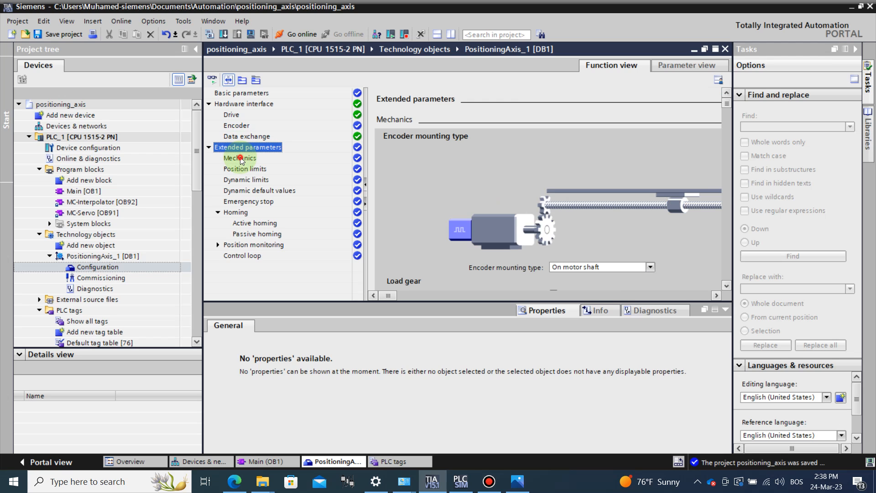
{"action": "left_click", "coordinate": [240, 157]}
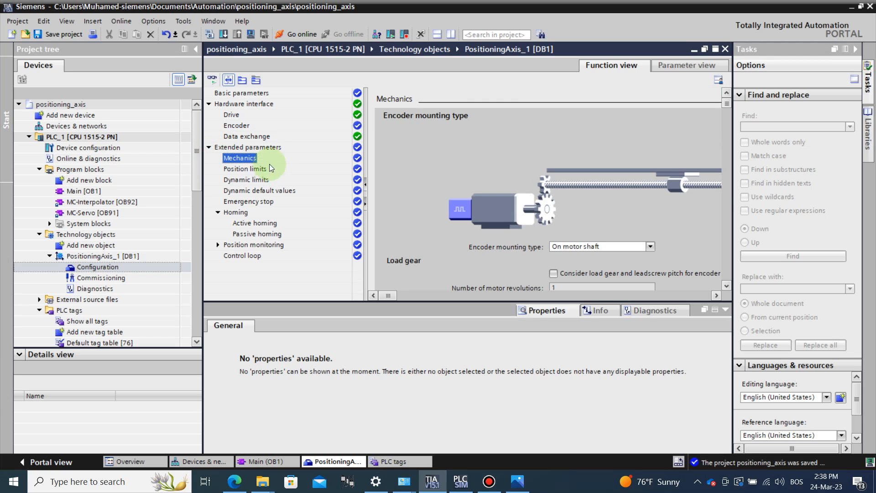
{"action": "scroll", "coordinate": [450, 175], "scroll_direction": "down", "scroll_amount": 2}
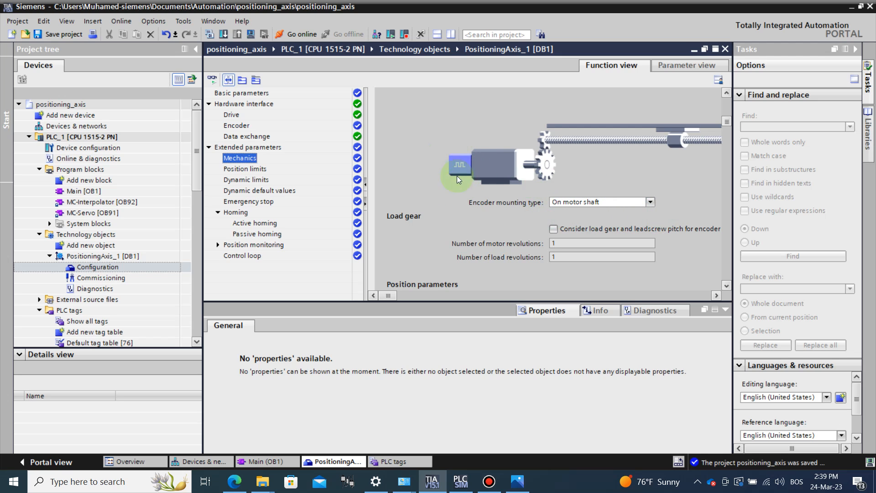
Step: Try the encoder mounting types On load side and External measuring system, and set it back to On motor shaft
{"action": "left_click", "coordinate": [607, 201]}
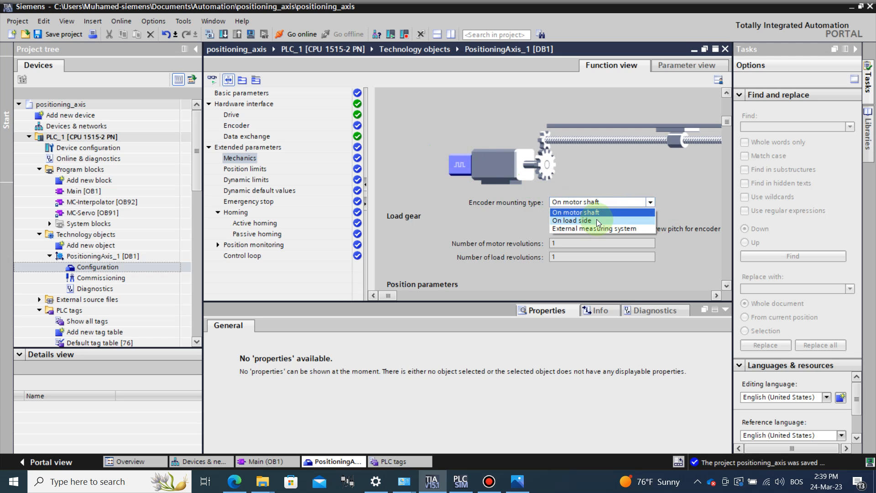
{"action": "left_click", "coordinate": [598, 221]}
{"action": "left_click", "coordinate": [434, 298]}
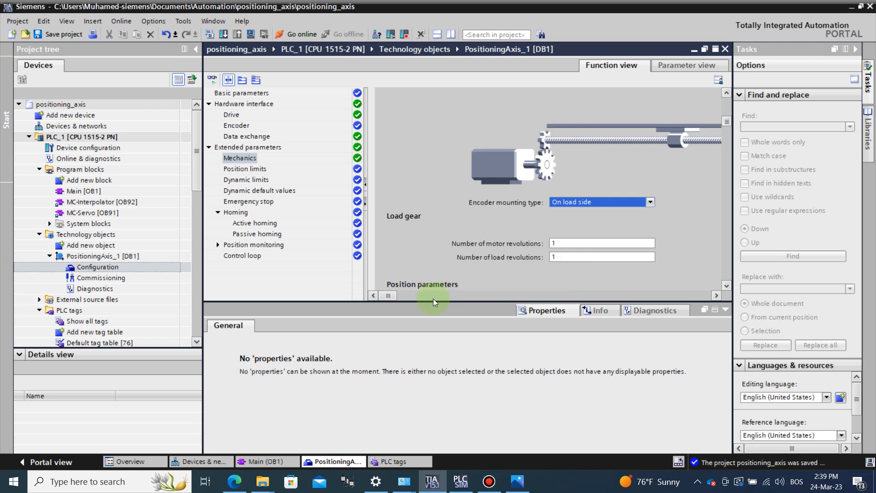
{"action": "left_click", "coordinate": [716, 297]}
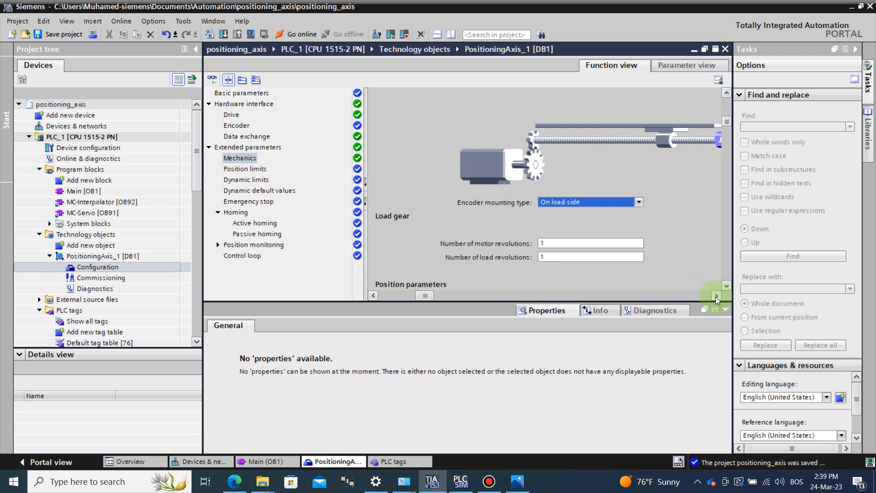
{"action": "left_click", "coordinate": [715, 297]}
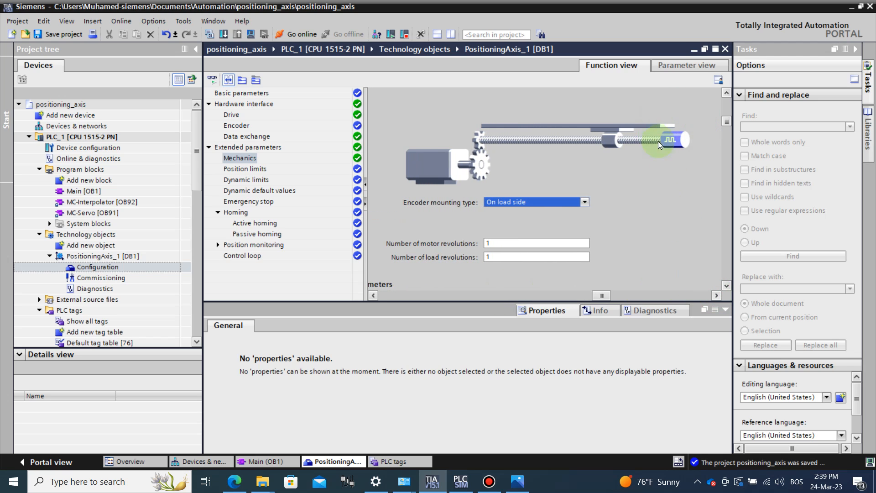
{"action": "left_click", "coordinate": [584, 201]}
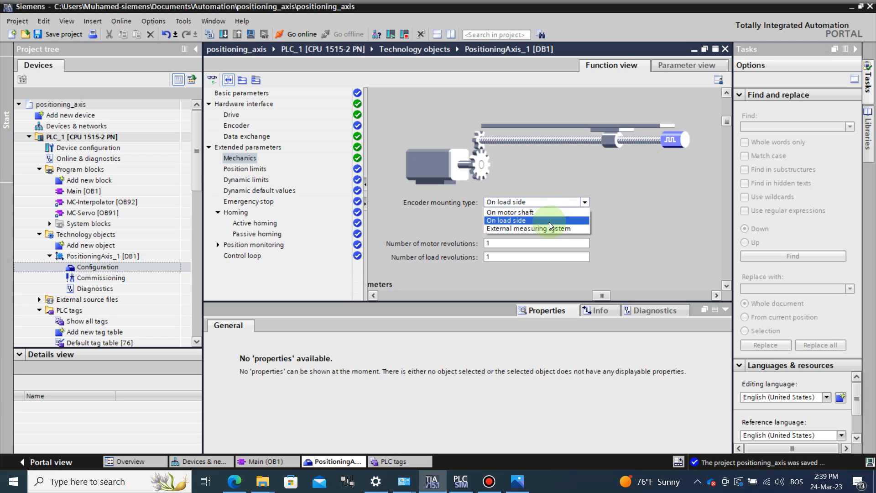
{"action": "left_click", "coordinate": [549, 222]}
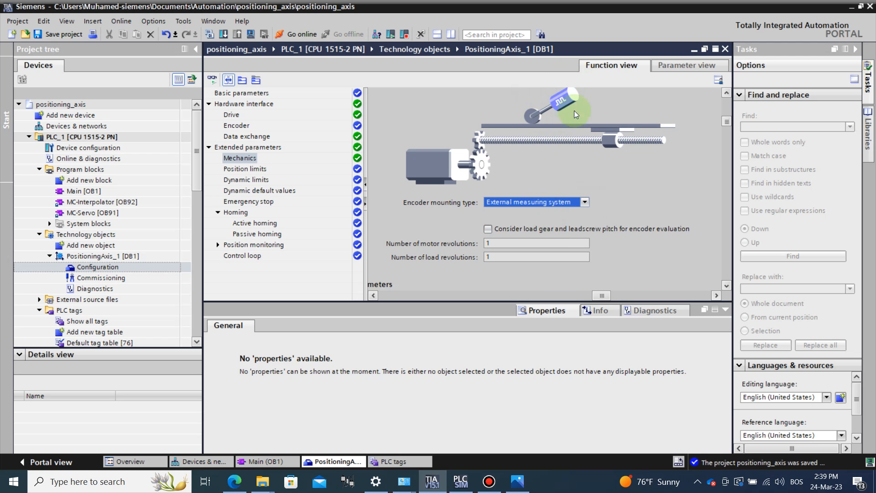
{"action": "left_click", "coordinate": [580, 203]}
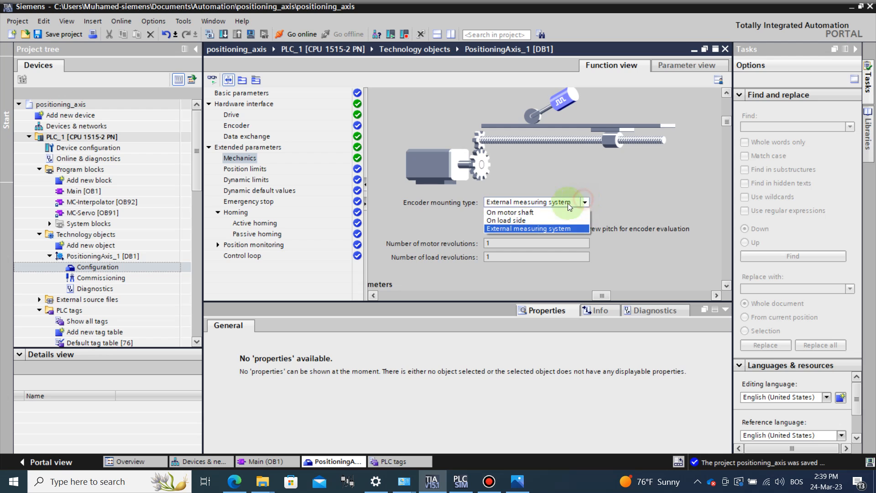
{"action": "left_click", "coordinate": [540, 212]}
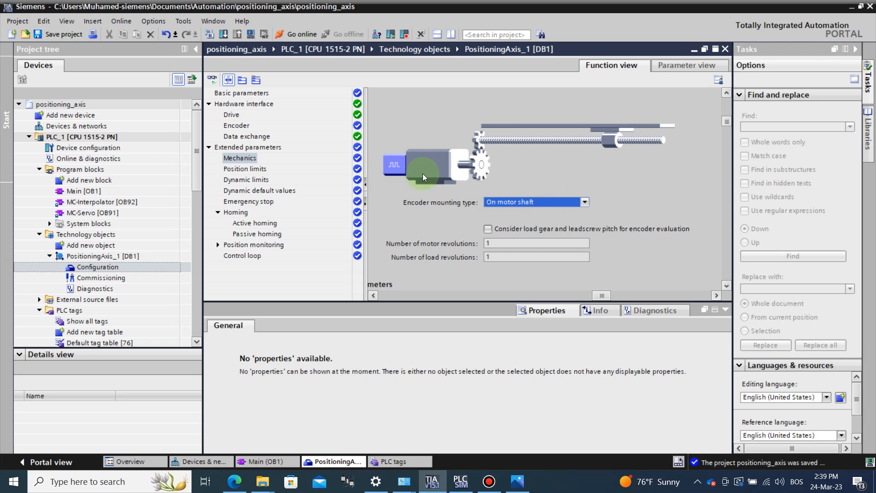
Step: Enable consideration of load gear and leadscrew pitch for encoder evaluation, and set the number of motor revolutions to 5
{"action": "left_click", "coordinate": [373, 295]}
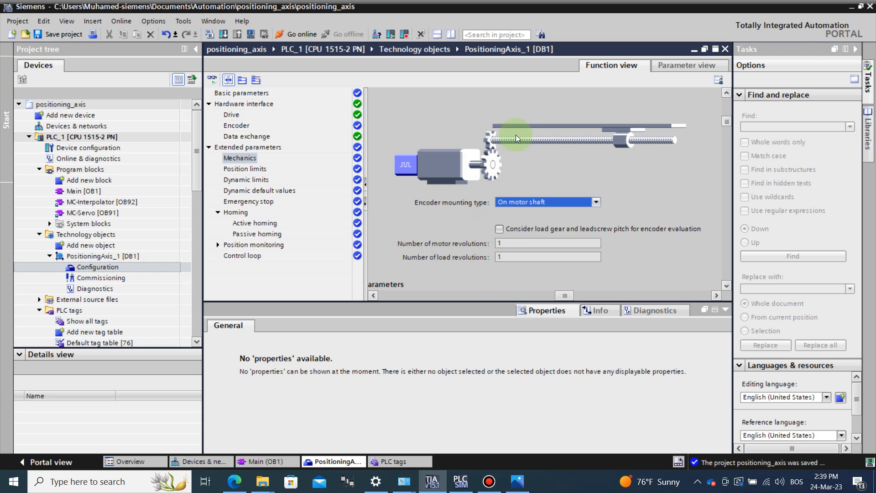
{"action": "scroll", "coordinate": [555, 207], "scroll_direction": "down", "scroll_amount": 2}
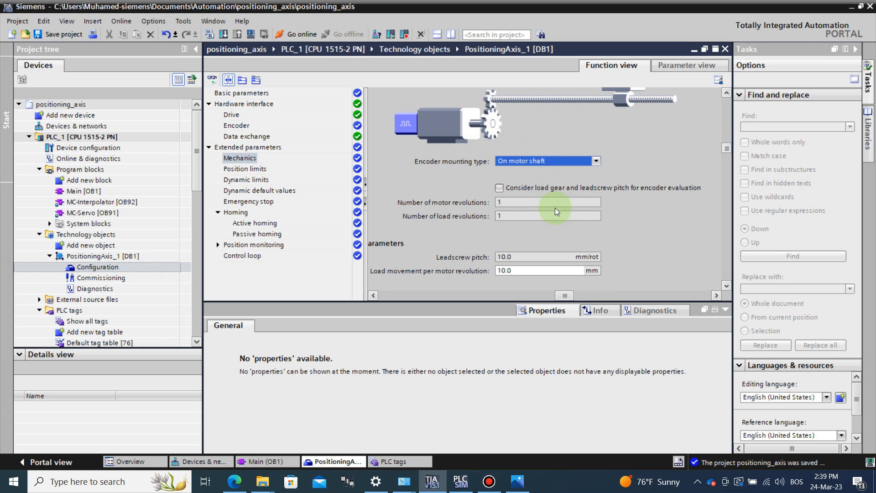
{"action": "left_click", "coordinate": [375, 296]}
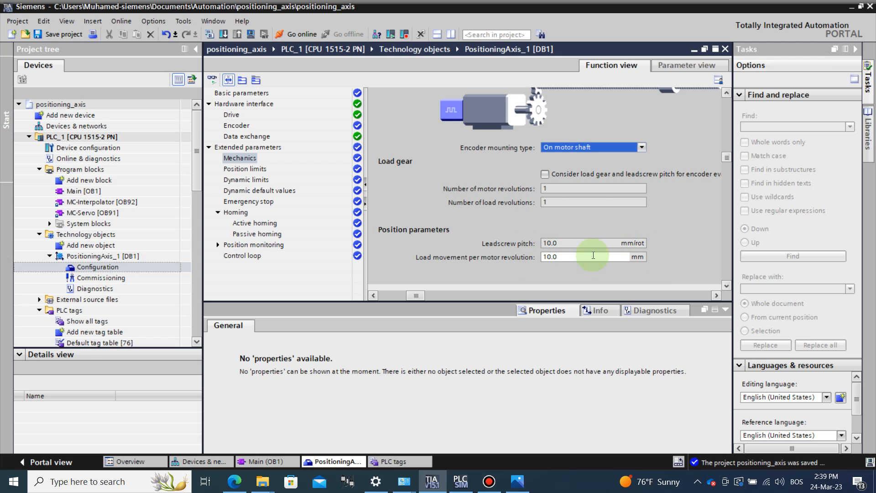
{"action": "left_click", "coordinate": [545, 174]}
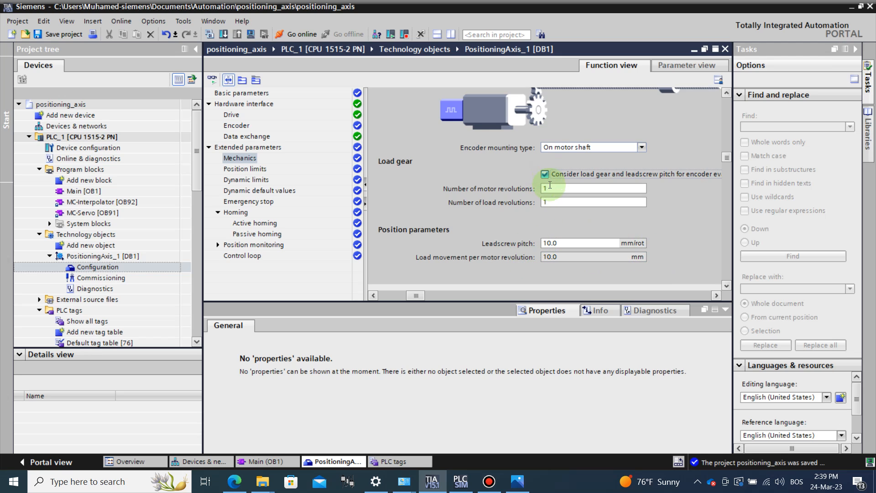
{"action": "left_click", "coordinate": [550, 187]}
{"action": "key", "text": "BackSpace"}
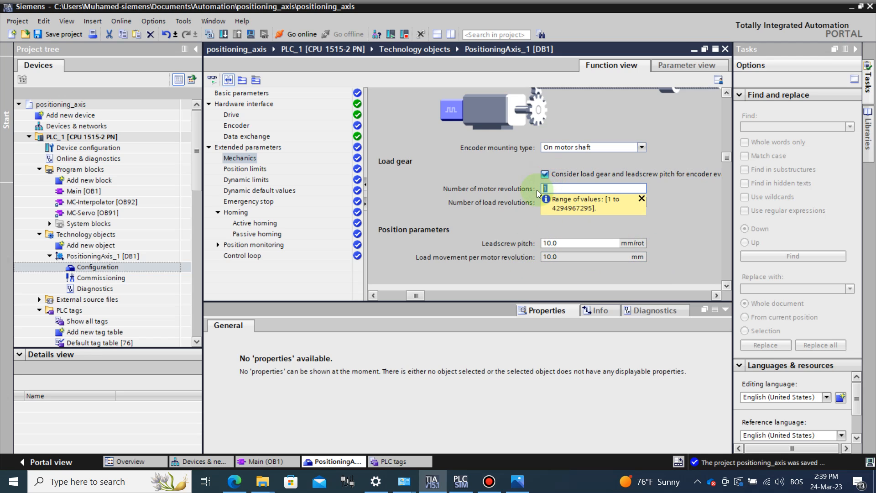
{"action": "type", "text": "5"}
{"action": "left_click", "coordinate": [536, 192]}
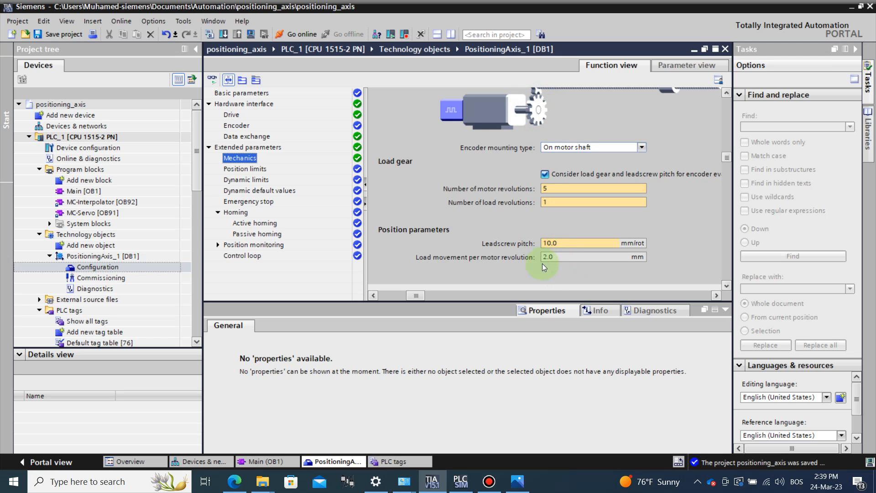
{"action": "scroll", "coordinate": [557, 152], "scroll_direction": "up", "scroll_amount": 2}
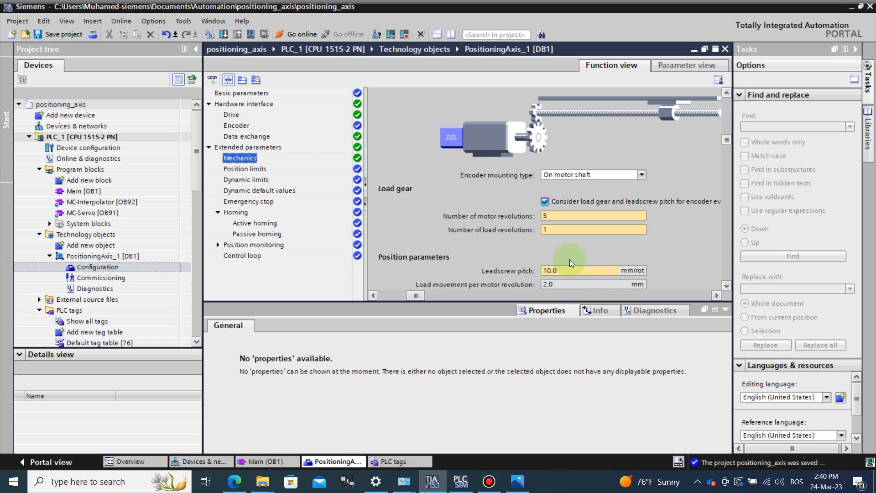
Step: Set the maximum velocity in the dynamic limits of PositioningAxis_1 to 100.0
{"action": "left_click", "coordinate": [256, 179]}
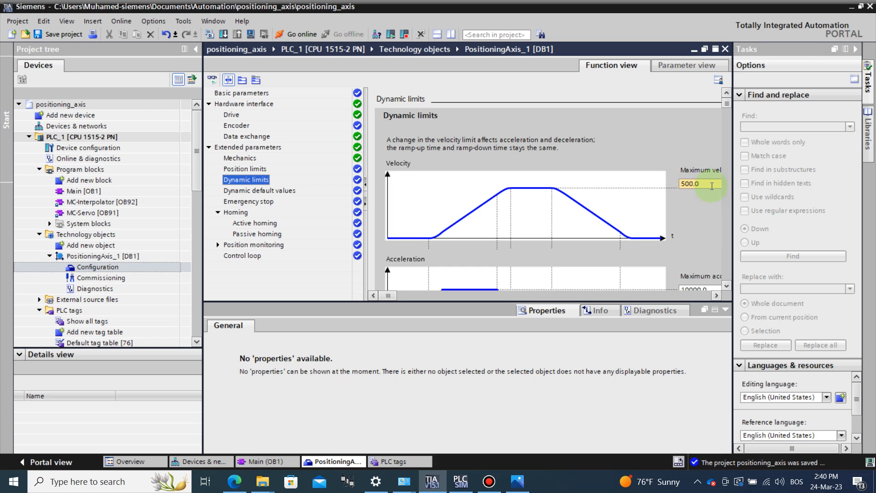
{"action": "left_click", "coordinate": [689, 183]}
{"action": "double_click", "coordinate": [689, 183]}
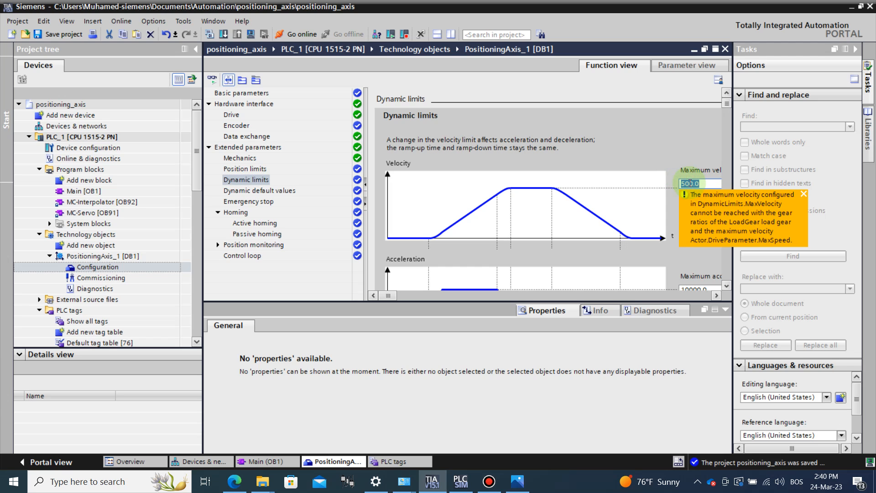
{"action": "type", "text": "100"}
{"action": "key", "text": "Return"}
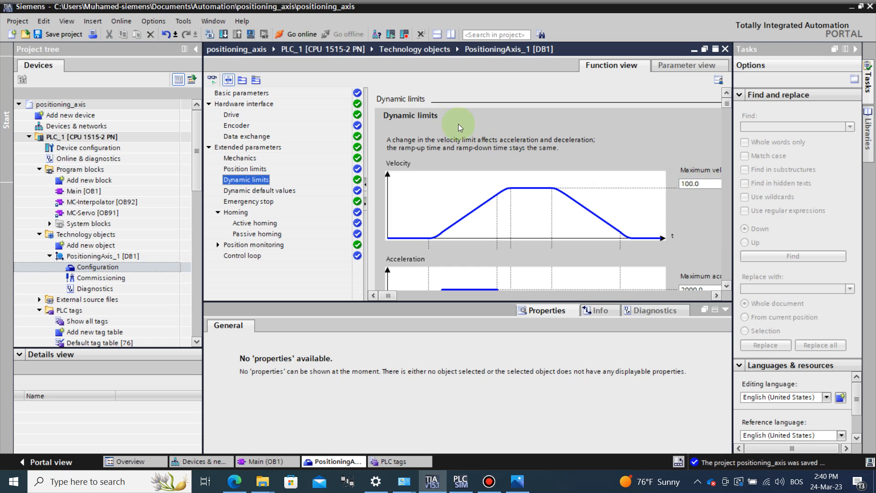
Step: Return to the Mechanics settings and review the load gear and position parameters
{"action": "left_click", "coordinate": [240, 158]}
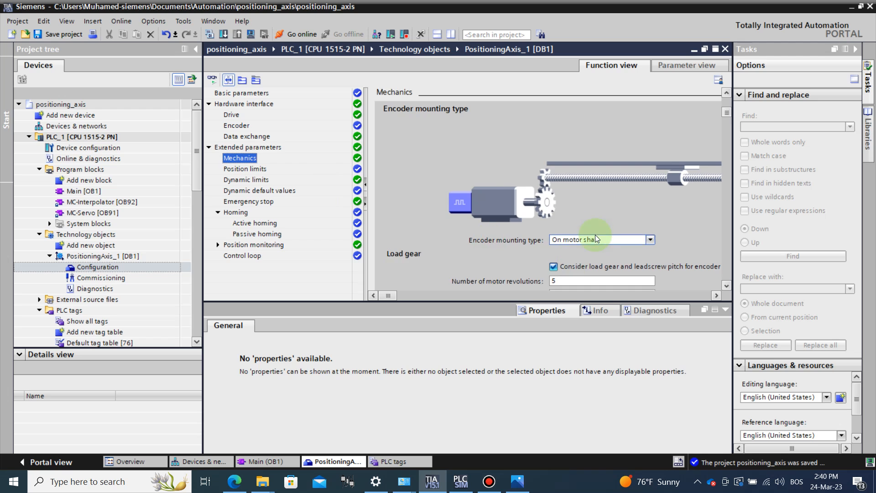
{"action": "scroll", "coordinate": [595, 235], "scroll_direction": "down", "scroll_amount": 4}
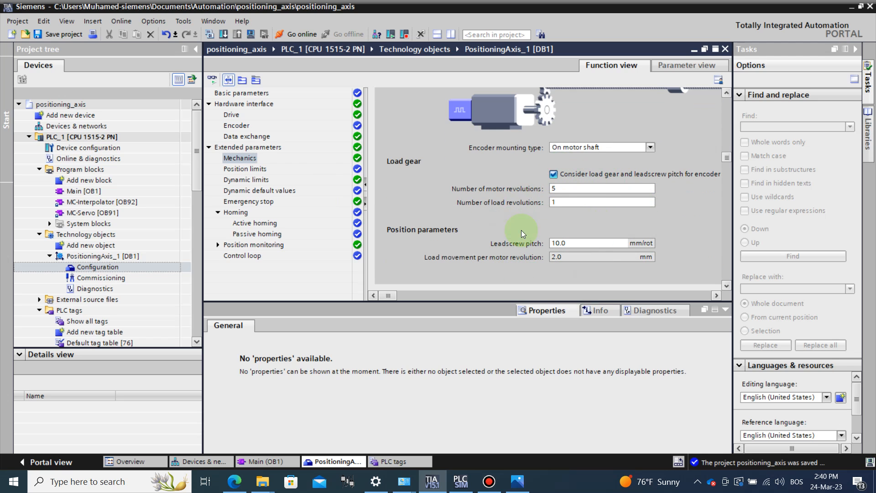
Step: Set the load gear to 1 motor revolution and 5 load revolutions, with load gear and leadscrew pitch considered for the encoder
{"action": "double_click", "coordinate": [550, 189]}
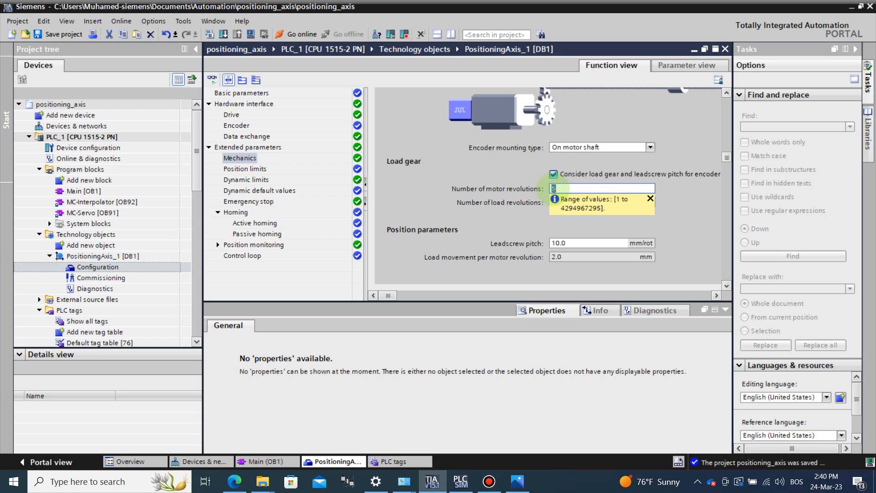
{"action": "type", "text": "1"}
{"action": "key", "text": "Return"}
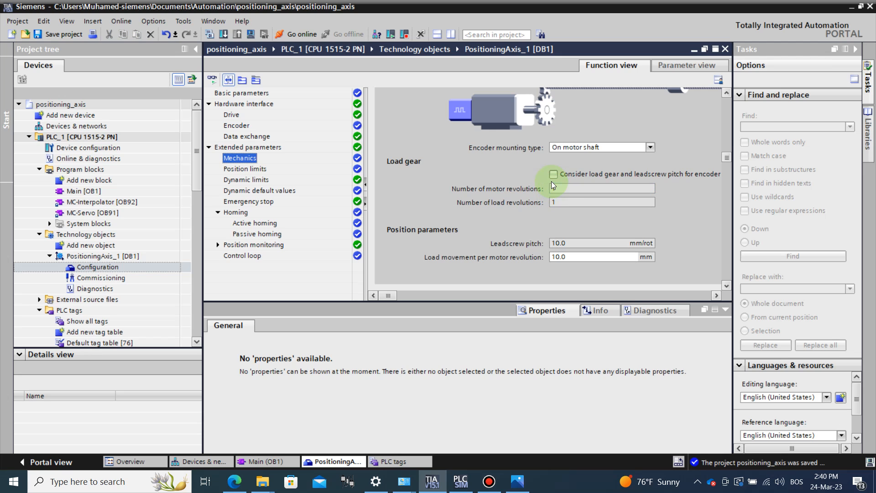
{"action": "left_click", "coordinate": [553, 174]}
{"action": "double_click", "coordinate": [552, 202]}
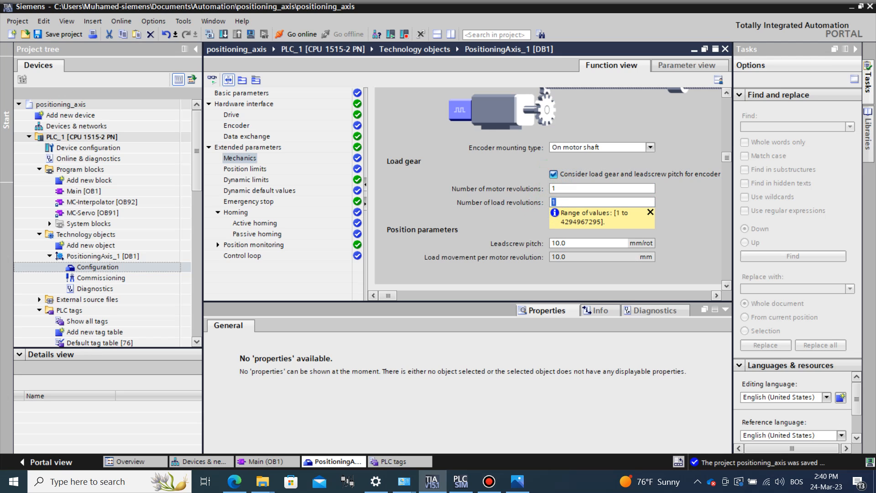
{"action": "type", "text": "5"}
{"action": "key", "text": "Return"}
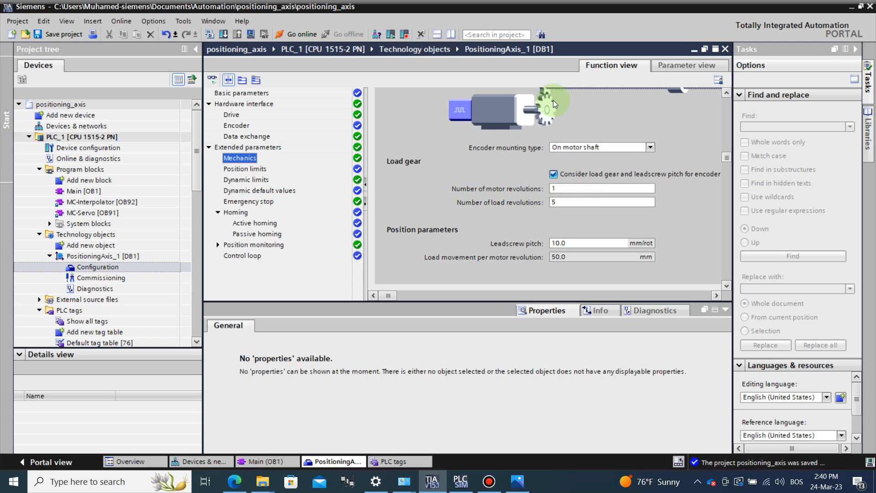
{"action": "left_click", "coordinate": [726, 94]}
{"action": "left_click", "coordinate": [725, 94]}
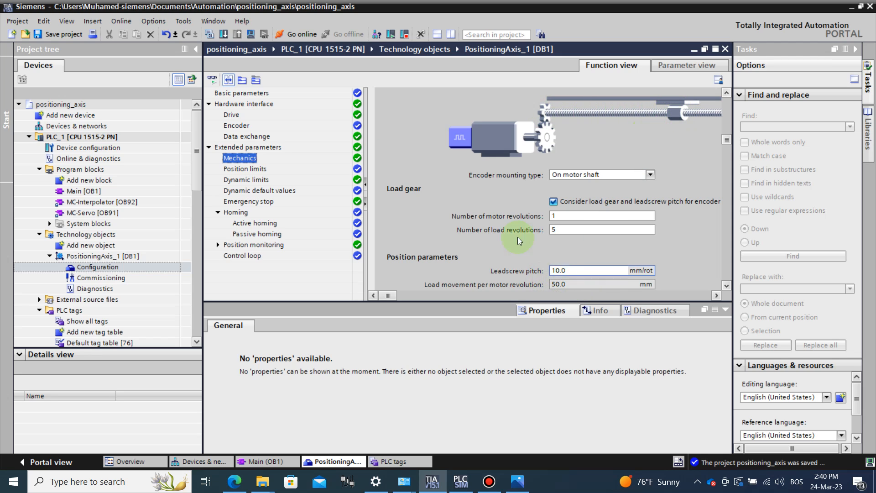
Step: Set the maximum velocity in the dynamic limits of PositioningAxis_1 to 800.0 mm/s
{"action": "left_click", "coordinate": [242, 179]}
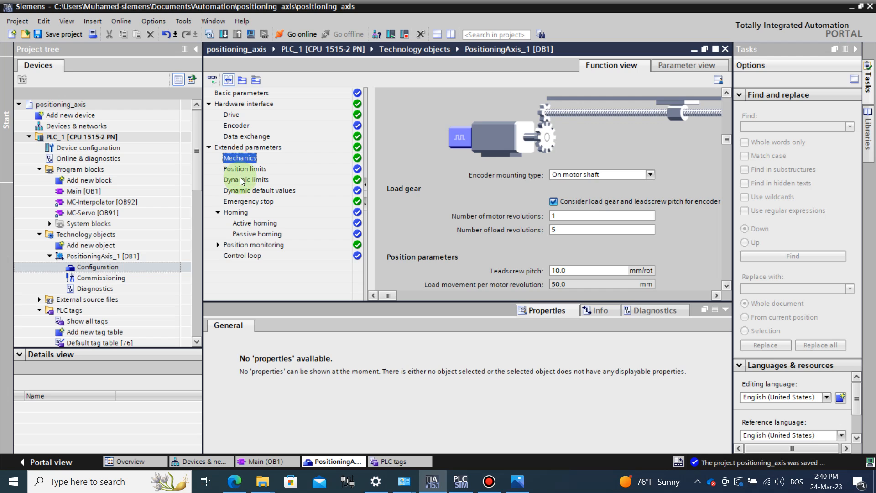
{"action": "left_click", "coordinate": [698, 183]}
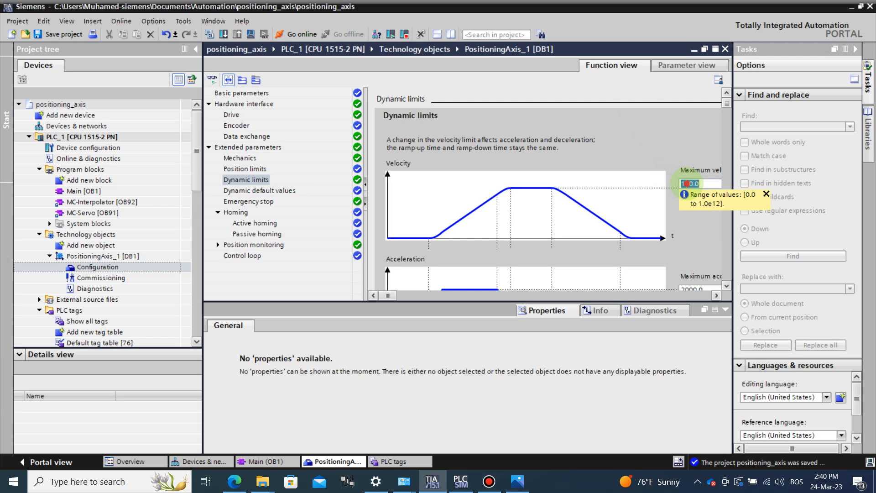
{"action": "type", "text": "800"}
{"action": "key", "text": "Return"}
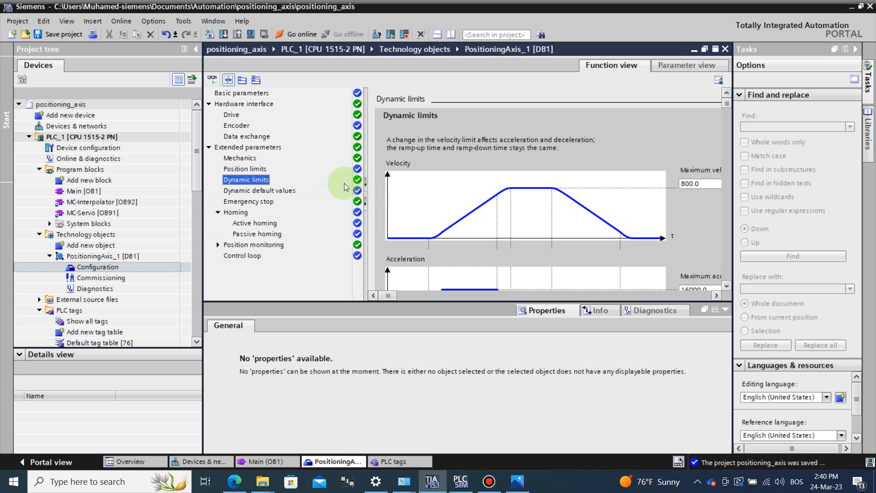
Step: Disable consideration of load gear and leadscrew pitch for the encoder in the Mechanics settings
{"action": "left_click", "coordinate": [250, 157]}
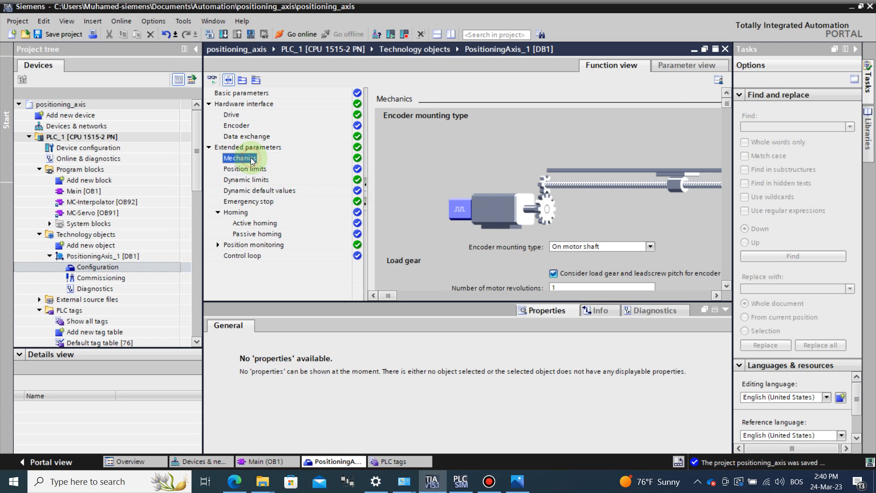
{"action": "scroll", "coordinate": [519, 216], "scroll_direction": "down", "scroll_amount": 3}
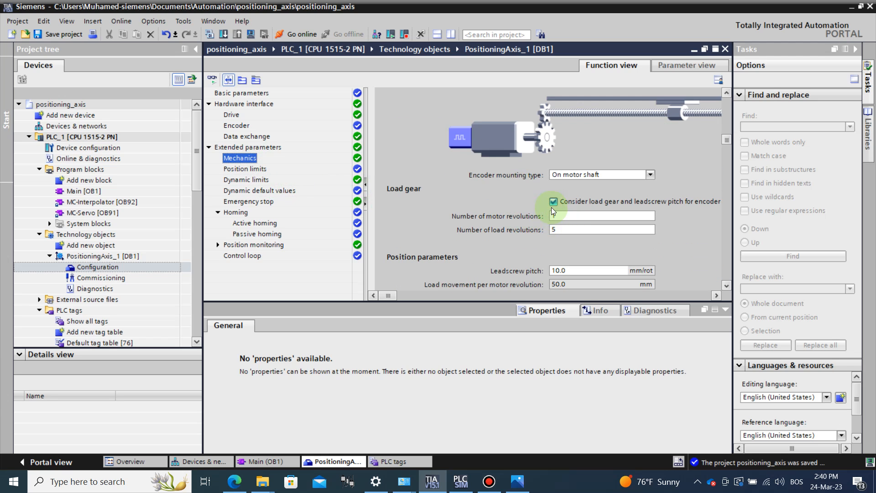
{"action": "left_click", "coordinate": [553, 202]}
{"action": "left_click", "coordinate": [554, 228]}
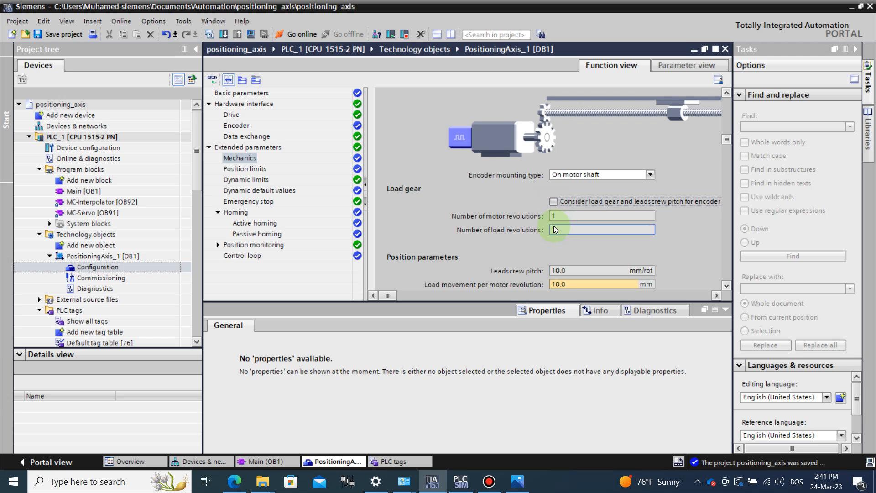
{"action": "scroll", "coordinate": [555, 229], "scroll_direction": "down", "scroll_amount": 1}
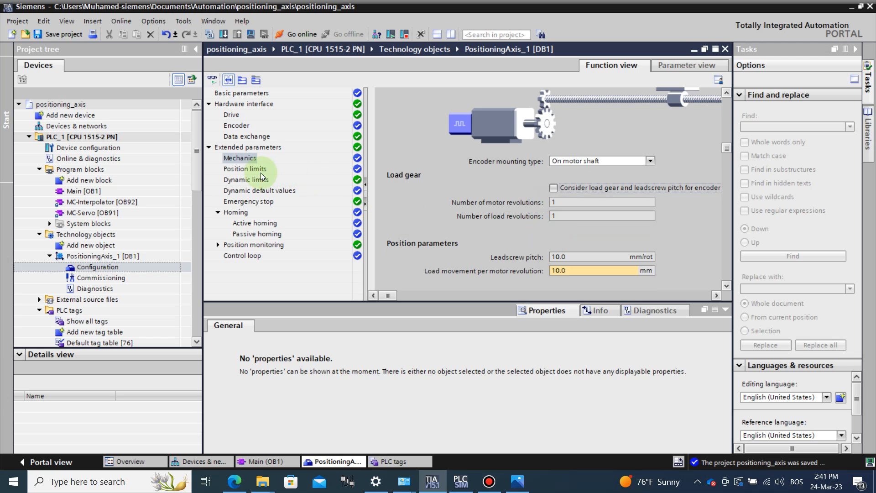
Step: Set the maximum velocity in the dynamic limits to 500.0 mm/s
{"action": "left_click", "coordinate": [248, 179]}
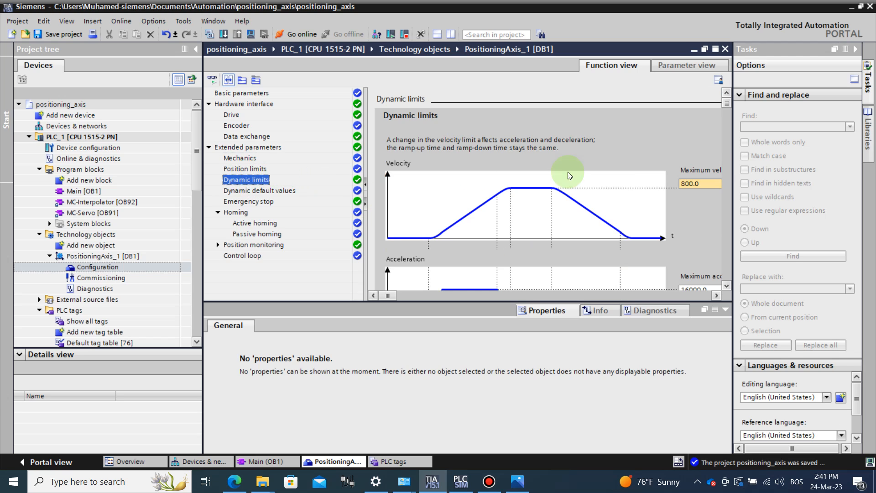
{"action": "left_click", "coordinate": [698, 183]}
{"action": "type", "text": "500"}
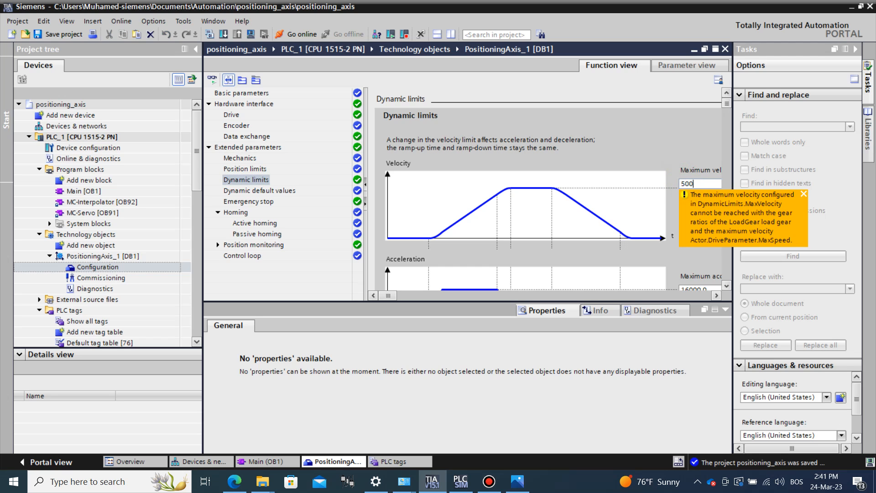
{"action": "key", "text": "Return"}
Step: Review the leadscrew pitch and the load movement per motor revolution in the Mechanics settings
{"action": "left_click", "coordinate": [253, 161]}
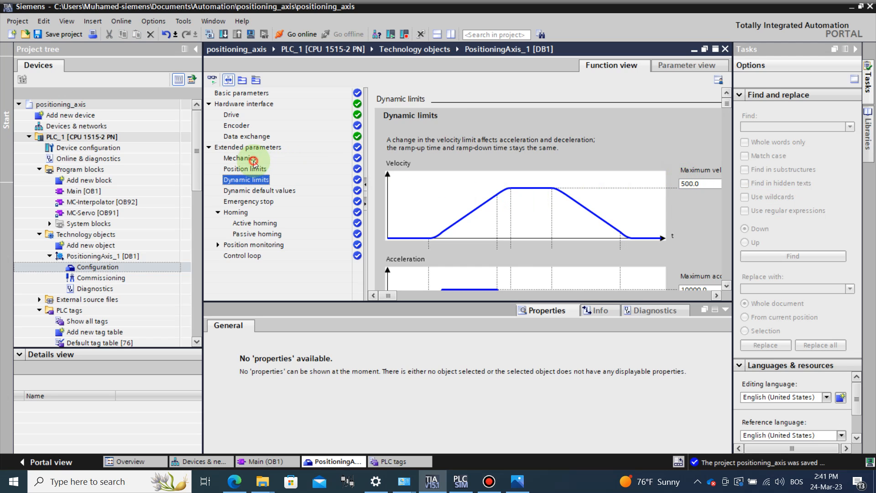
{"action": "scroll", "coordinate": [501, 204], "scroll_direction": "down", "scroll_amount": 2}
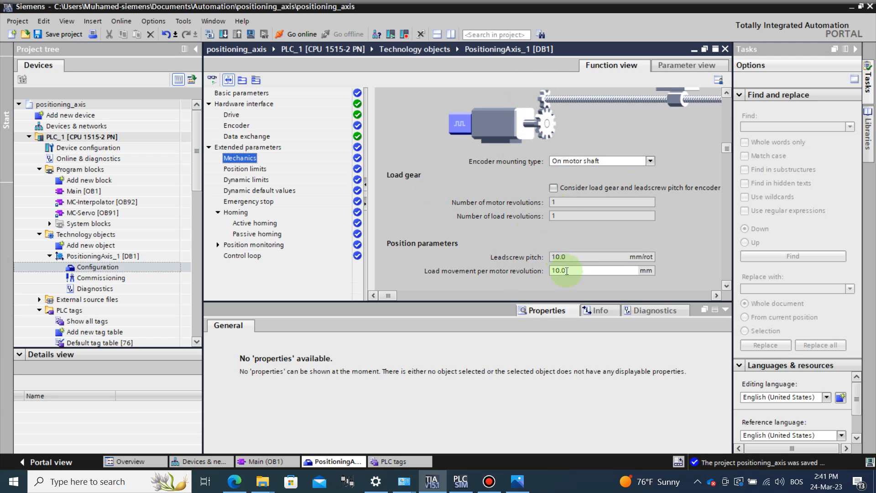
{"action": "left_click", "coordinate": [583, 275]}
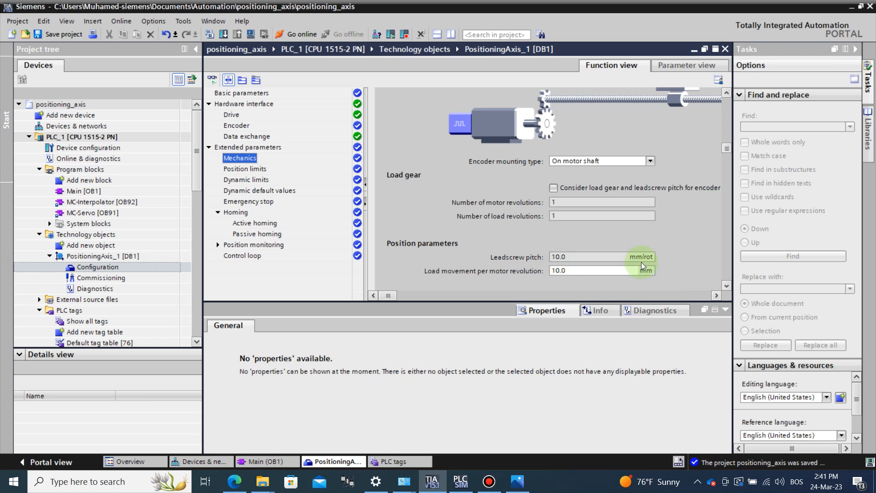
{"action": "left_click", "coordinate": [526, 90]}
{"action": "scroll", "coordinate": [619, 196], "scroll_direction": "down", "scroll_amount": 3}
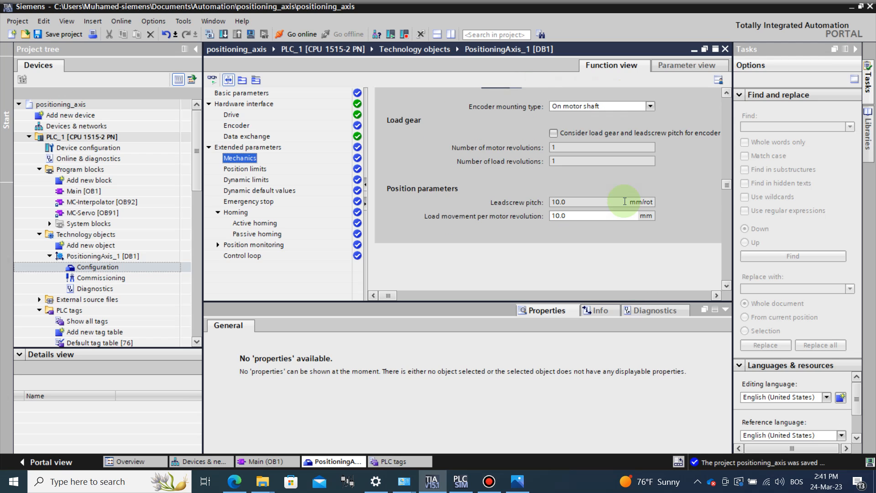
Step: Try enabling the hardware limit switches in the position limits with High level for the negative switch, and disable them again
{"action": "left_click", "coordinate": [245, 170]}
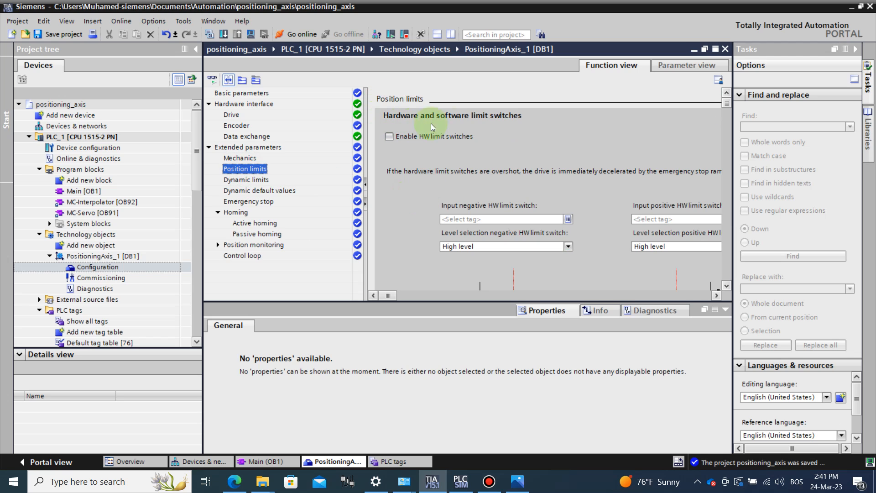
{"action": "left_click", "coordinate": [389, 137]}
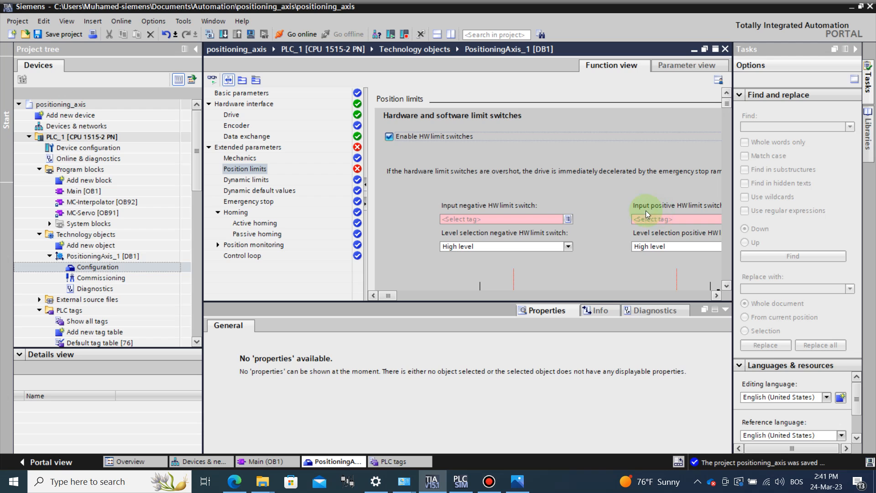
{"action": "left_click", "coordinate": [716, 295]}
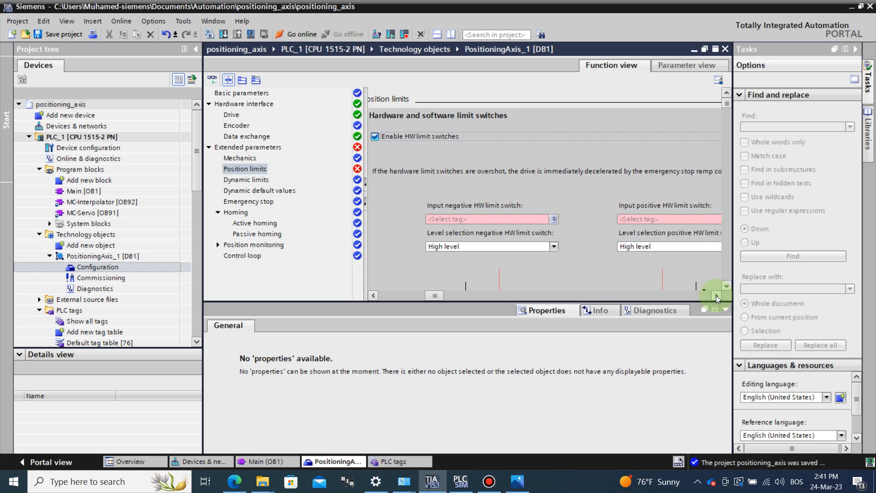
{"action": "left_click", "coordinate": [716, 295]}
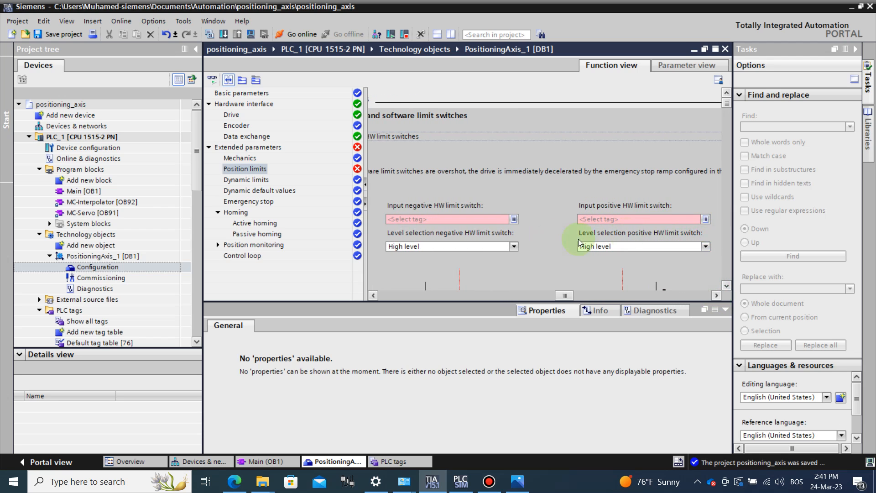
{"action": "left_click", "coordinate": [725, 286]}
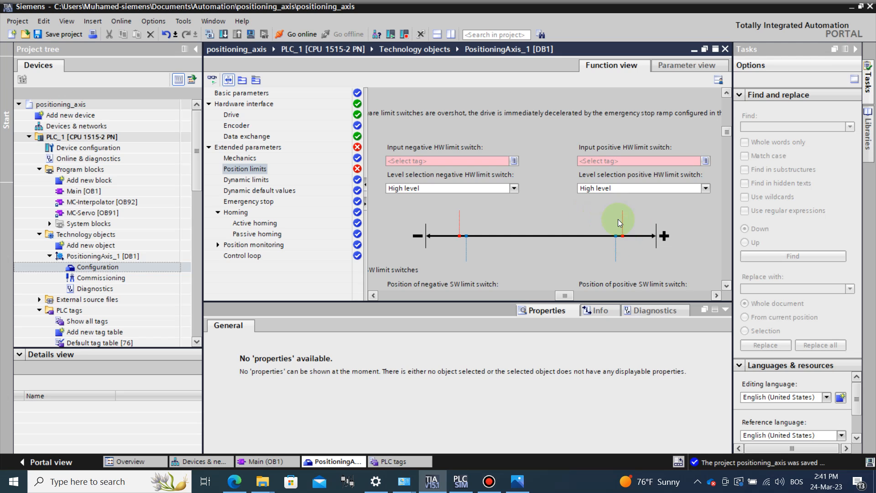
{"action": "left_click", "coordinate": [513, 189]}
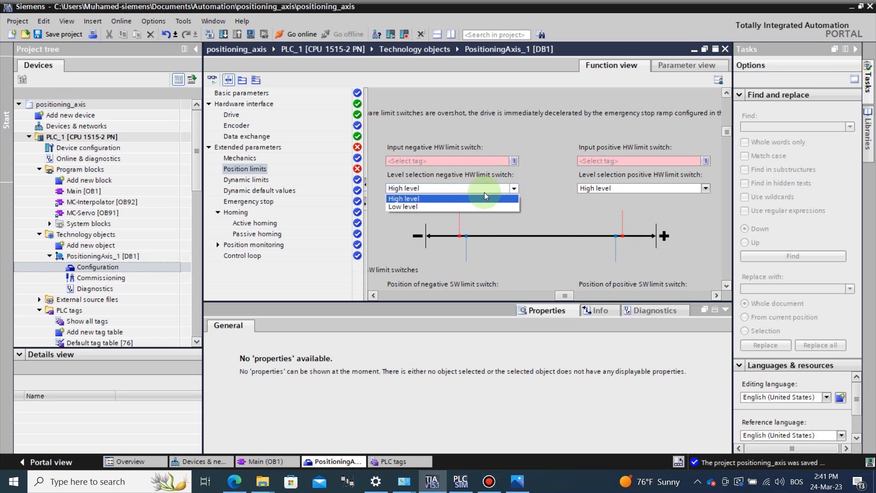
{"action": "left_click", "coordinate": [433, 198]}
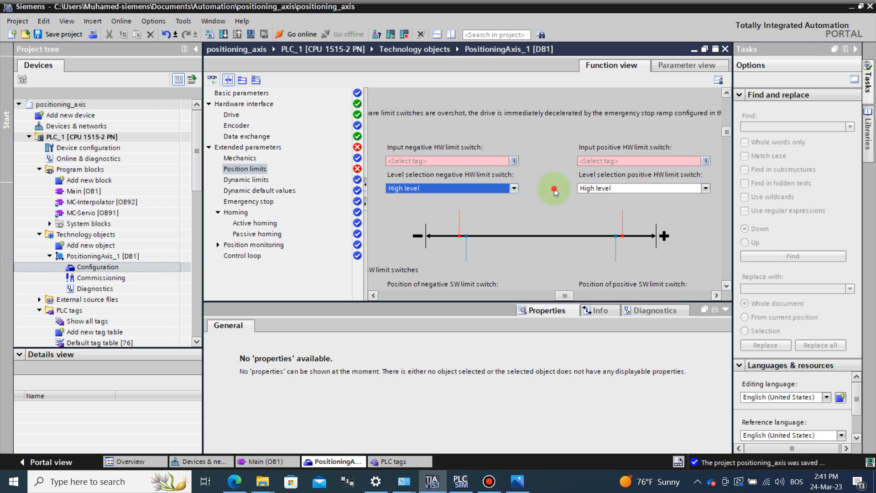
{"action": "left_click", "coordinate": [410, 297]}
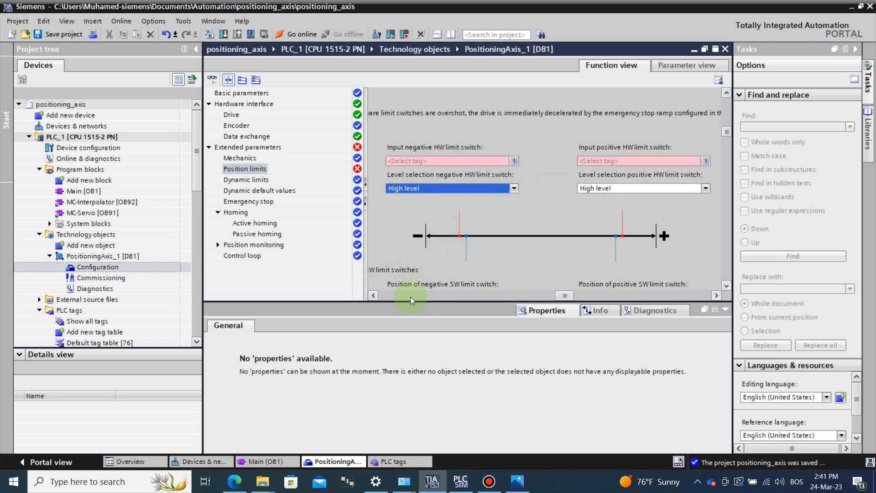
{"action": "scroll", "coordinate": [395, 191], "scroll_direction": "up", "scroll_amount": 3}
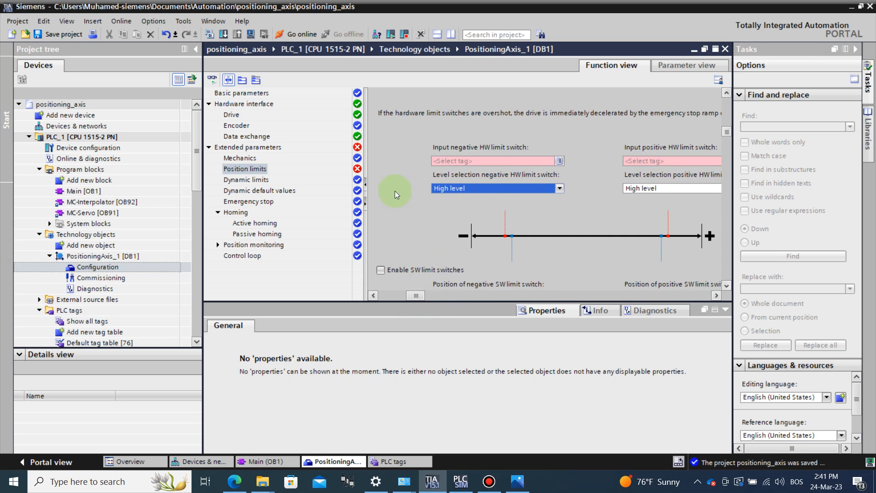
{"action": "left_click", "coordinate": [380, 136]}
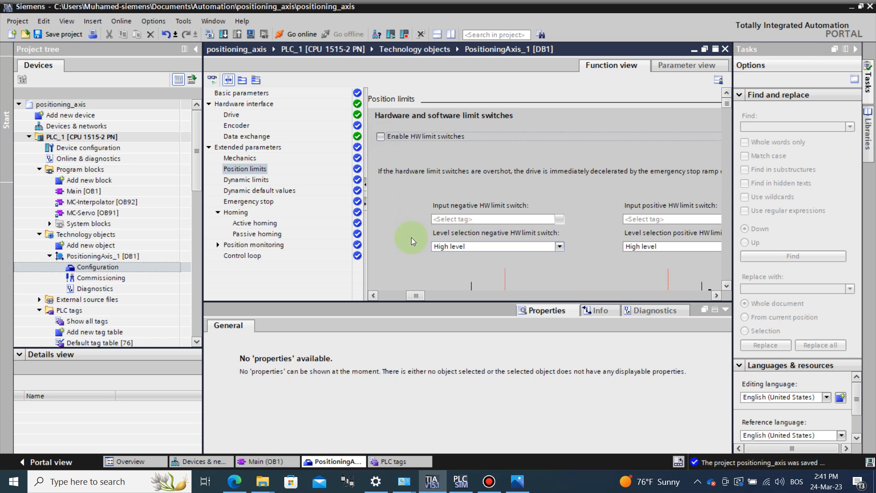
Step: Try enabling the software limit switches of the axis and disable them again
{"action": "scroll", "coordinate": [411, 237], "scroll_direction": "down", "scroll_amount": 3}
{"action": "left_click", "coordinate": [727, 286]}
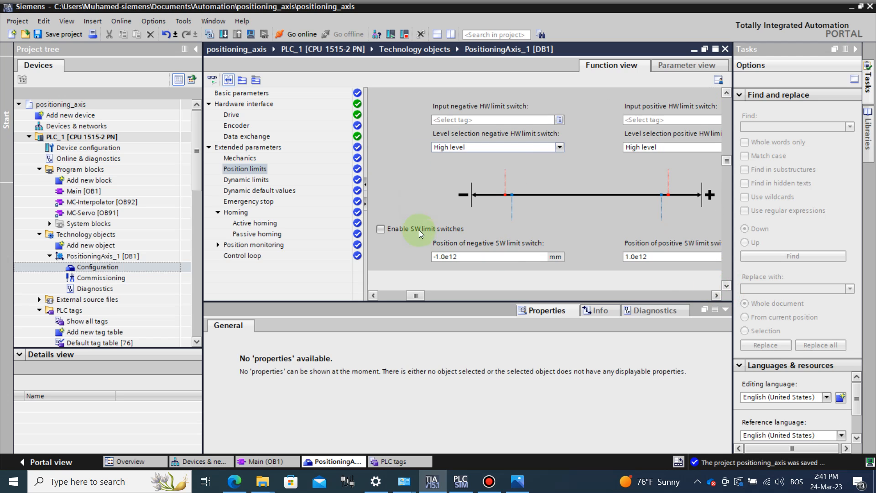
{"action": "left_click", "coordinate": [381, 228]}
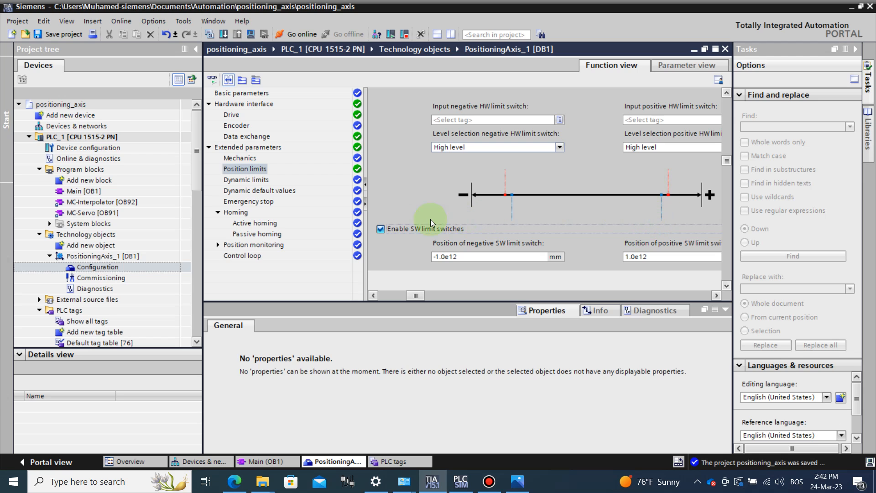
{"action": "left_click", "coordinate": [383, 229]}
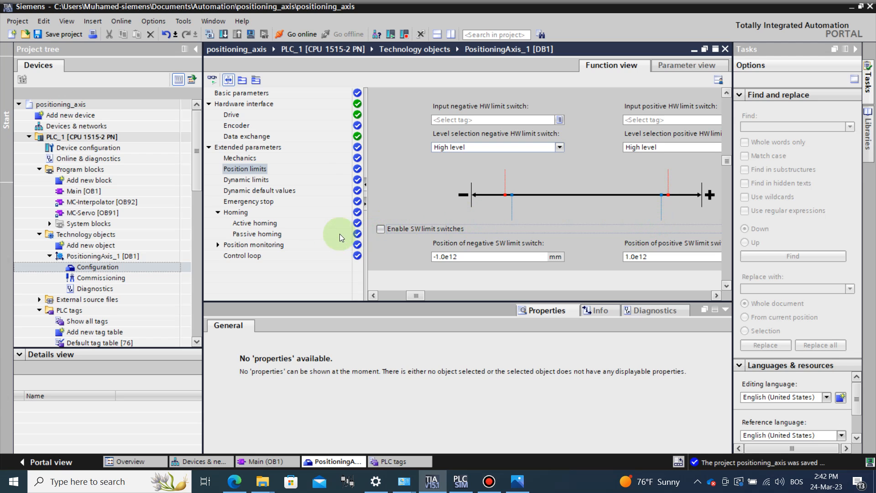
Step: Review the maximum velocity, acceleration and deceleration values and their curves in the dynamic limits
{"action": "left_click", "coordinate": [260, 181]}
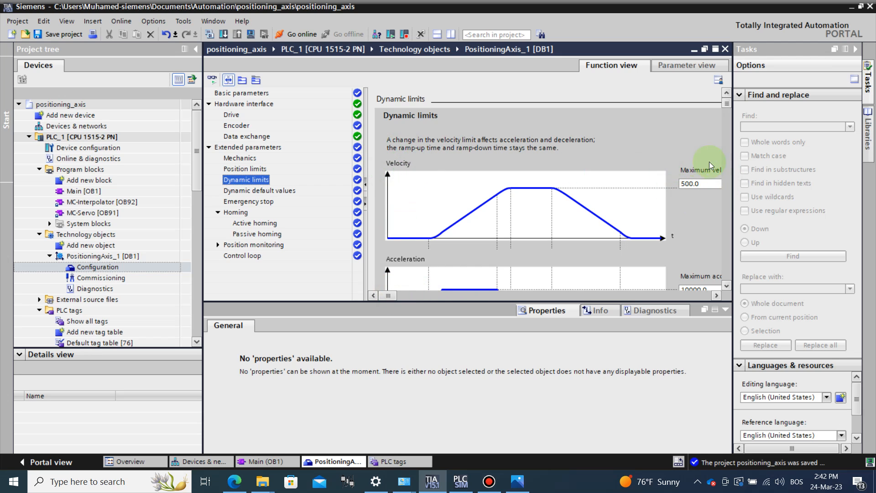
{"action": "left_click_drag", "start_coordinate": [393, 293], "coordinate": [480, 306]}
{"action": "left_click_drag", "start_coordinate": [559, 319], "coordinate": [584, 314]}
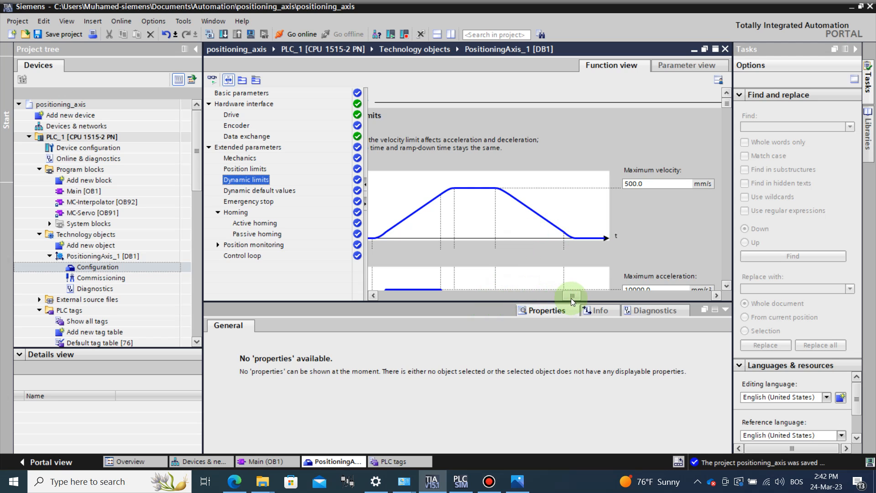
{"action": "left_click_drag", "start_coordinate": [571, 297], "coordinate": [453, 306]}
{"action": "scroll", "coordinate": [477, 245], "scroll_direction": "down", "scroll_amount": 3}
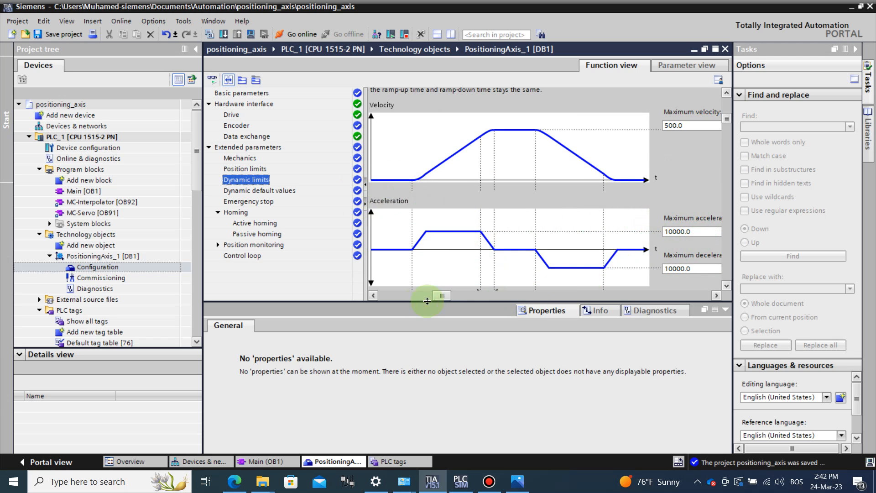
{"action": "left_click_drag", "start_coordinate": [441, 296], "coordinate": [387, 296]}
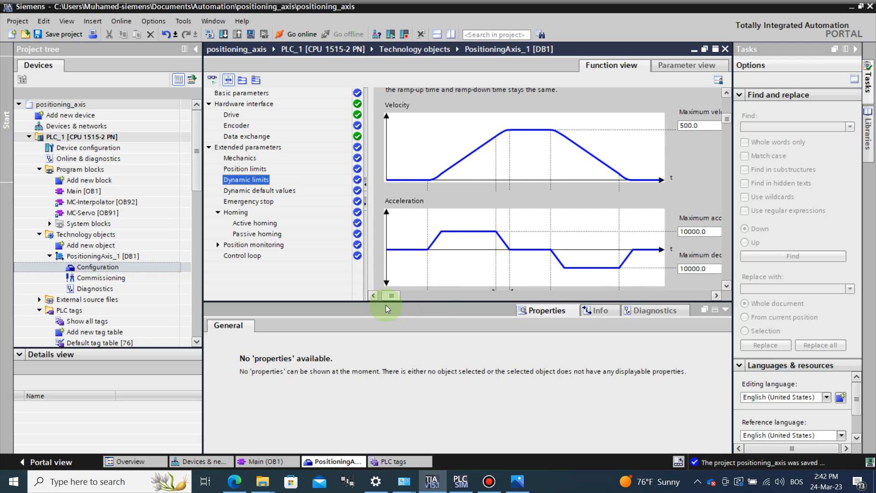
Step: Review the ramp times in the dynamic limits and the velocity, acceleration and deceleration in the dynamic default values
{"action": "scroll", "coordinate": [449, 251], "scroll_direction": "down", "scroll_amount": 1}
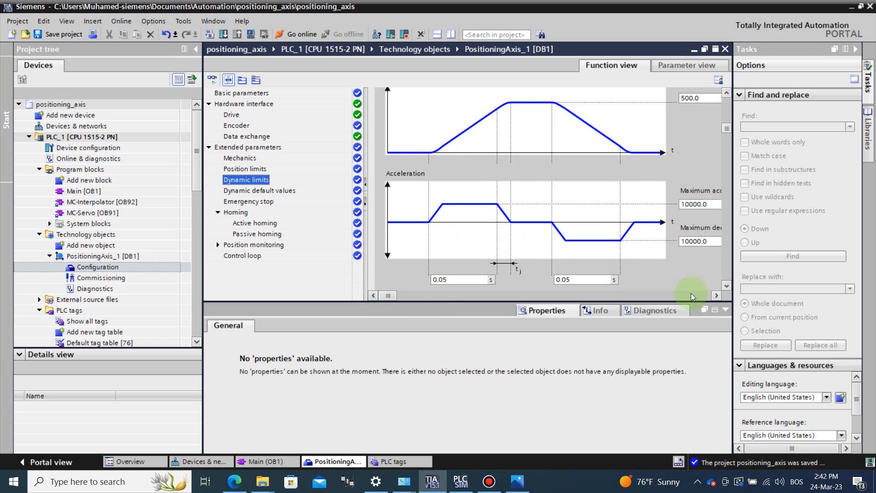
{"action": "left_click", "coordinate": [714, 296]}
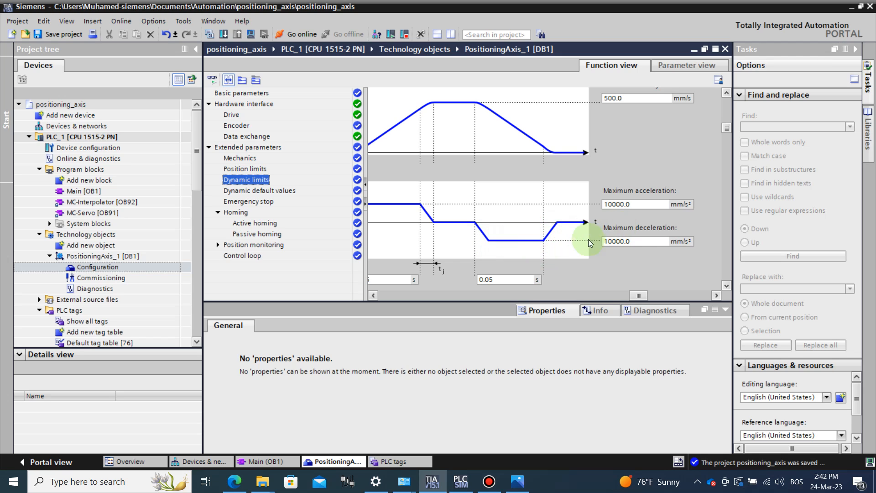
{"action": "left_click", "coordinate": [272, 190]}
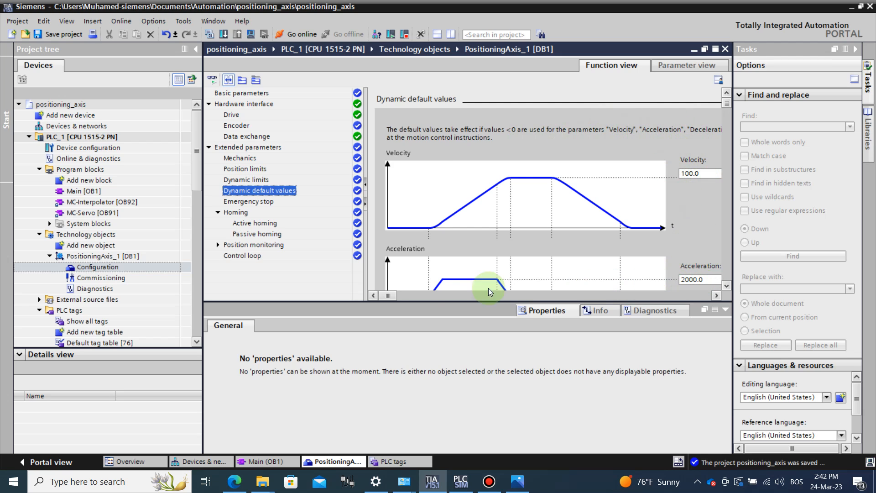
{"action": "left_click_drag", "start_coordinate": [385, 296], "coordinate": [587, 328]}
{"action": "scroll", "coordinate": [601, 234], "scroll_direction": "down", "scroll_amount": 3}
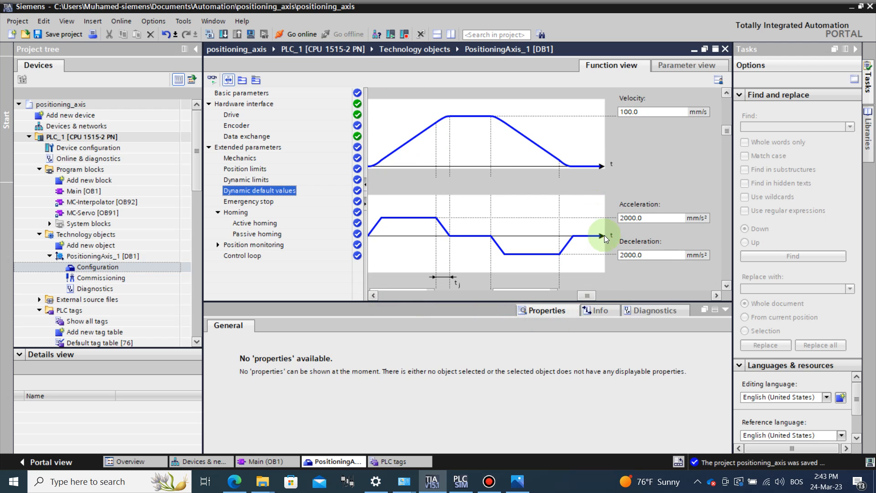
{"action": "left_click_drag", "start_coordinate": [592, 296], "coordinate": [395, 308]}
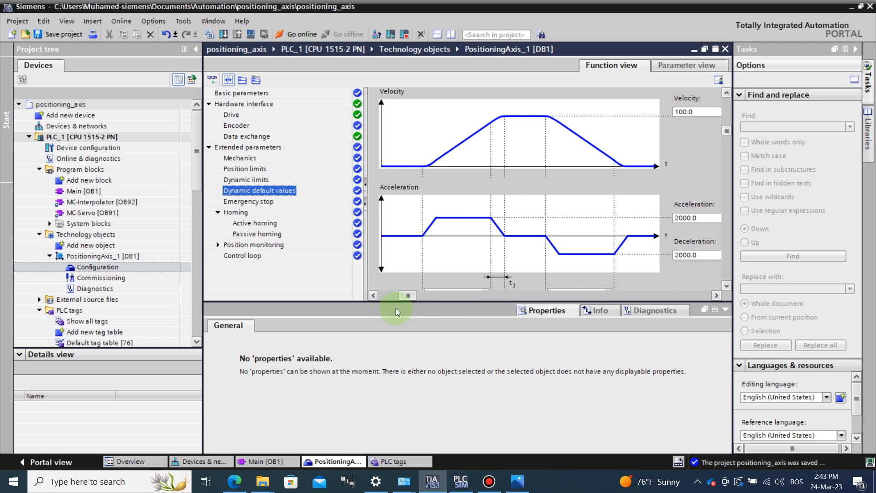
Step: Review the maximum velocity, emergency deceleration and ramp-down time in the emergency stop settings of the axis
{"action": "left_click", "coordinate": [270, 203]}
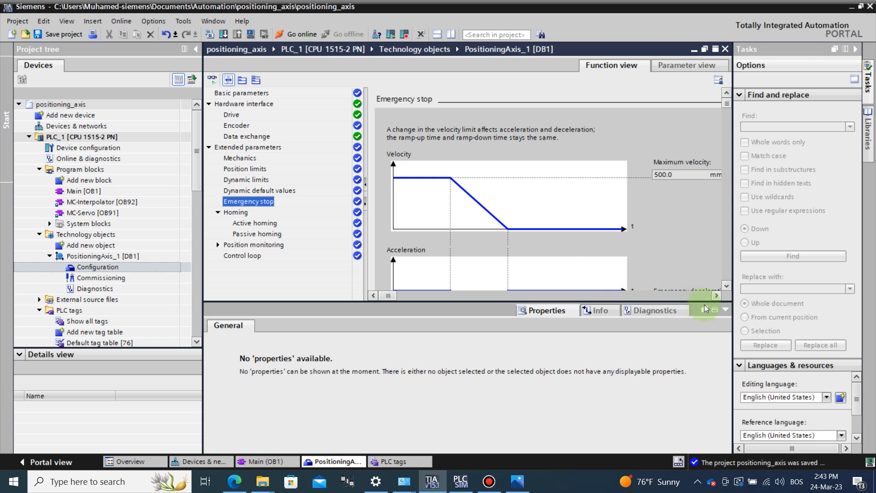
{"action": "left_click", "coordinate": [726, 286]}
{"action": "left_click", "coordinate": [726, 286]}
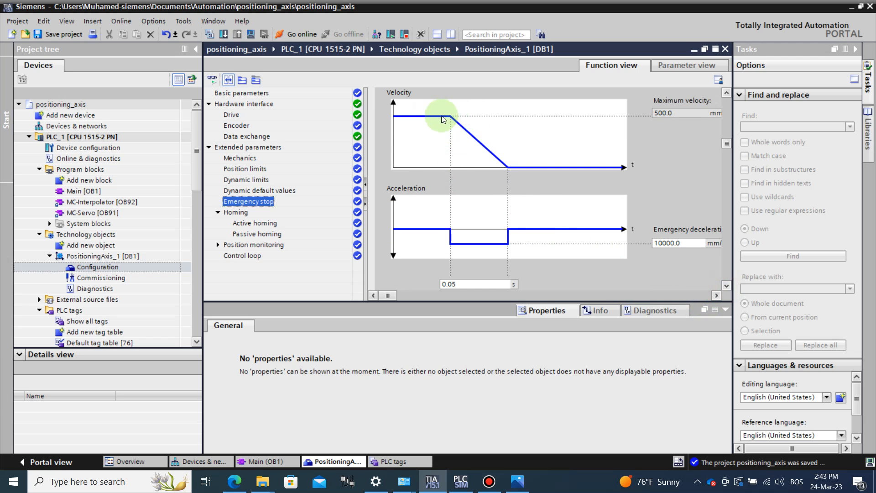
{"action": "scroll", "coordinate": [466, 123], "scroll_direction": "up", "scroll_amount": 2}
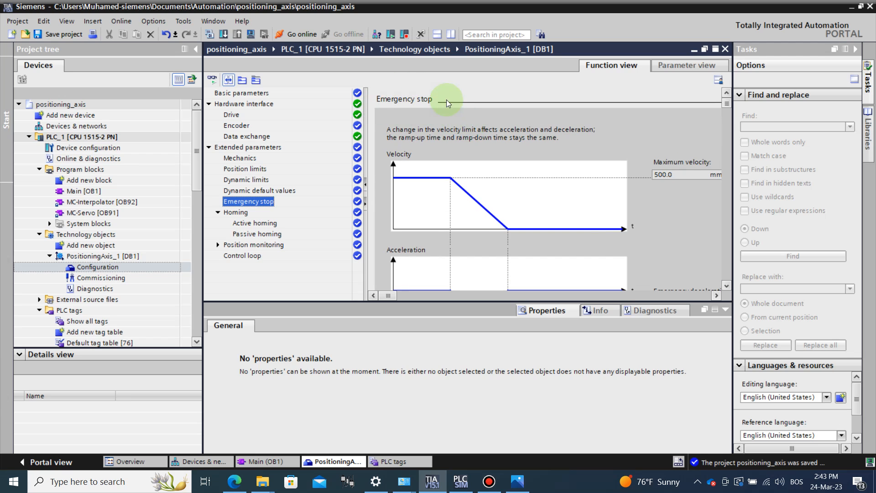
{"action": "scroll", "coordinate": [448, 181], "scroll_direction": "down", "scroll_amount": 2}
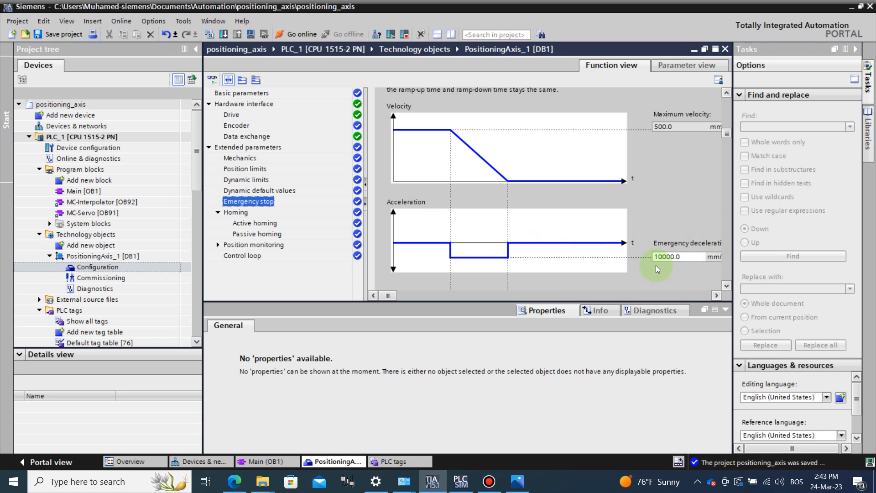
Step: Try the active homing mode with reference cam and zero mark via PROFIdrive telegram and view its approach and homing directions
{"action": "left_click", "coordinate": [235, 212]}
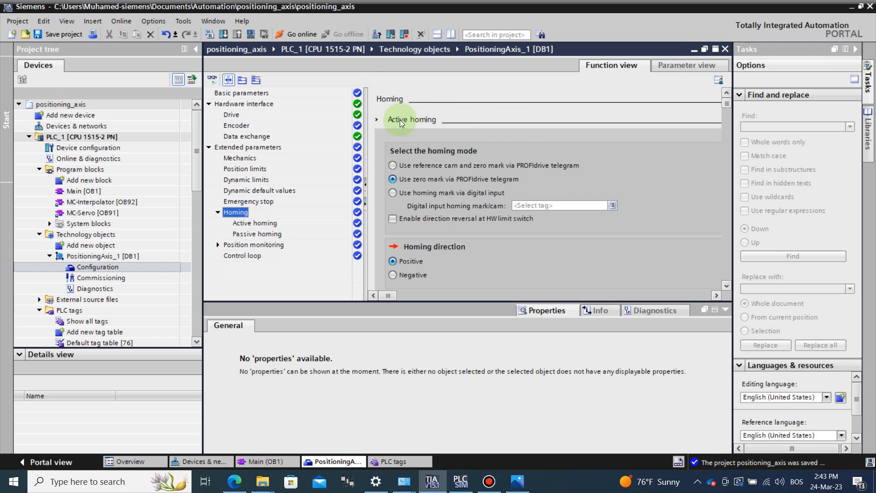
{"action": "left_click", "coordinate": [395, 167]}
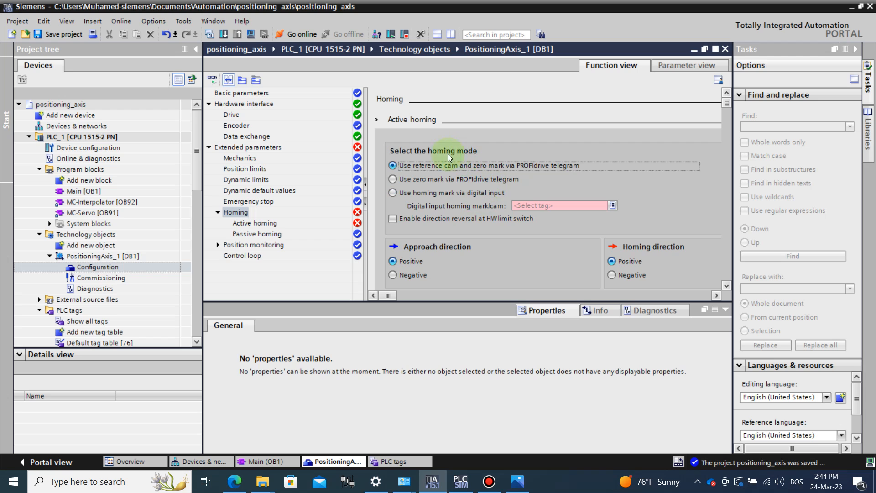
{"action": "scroll", "coordinate": [577, 219], "scroll_direction": "down", "scroll_amount": 5}
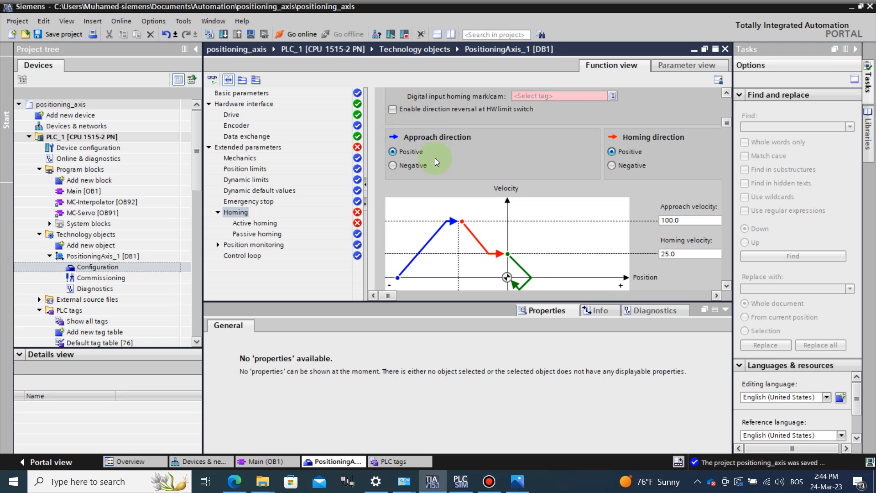
{"action": "scroll", "coordinate": [430, 199], "scroll_direction": "down", "scroll_amount": 2}
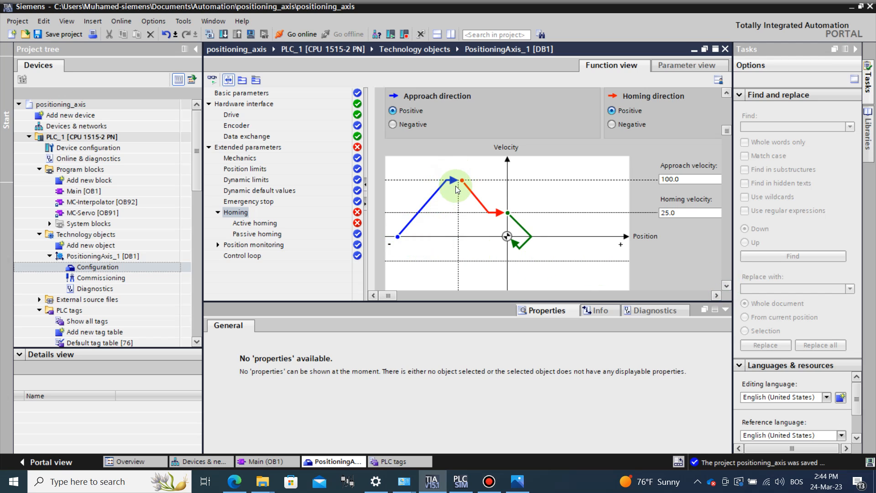
{"action": "scroll", "coordinate": [463, 188], "scroll_direction": "down", "scroll_amount": 2}
{"action": "scroll", "coordinate": [463, 188], "scroll_direction": "down", "scroll_amount": 2}
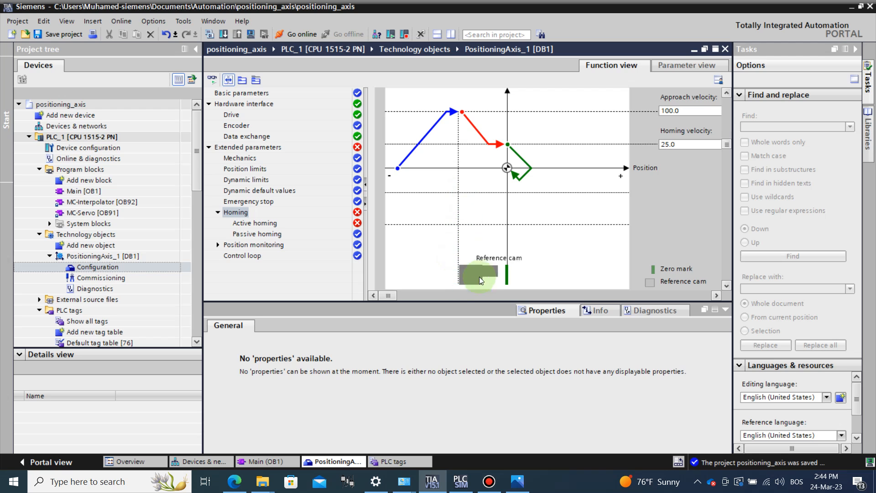
{"action": "scroll", "coordinate": [617, 265], "scroll_direction": "down", "scroll_amount": 2}
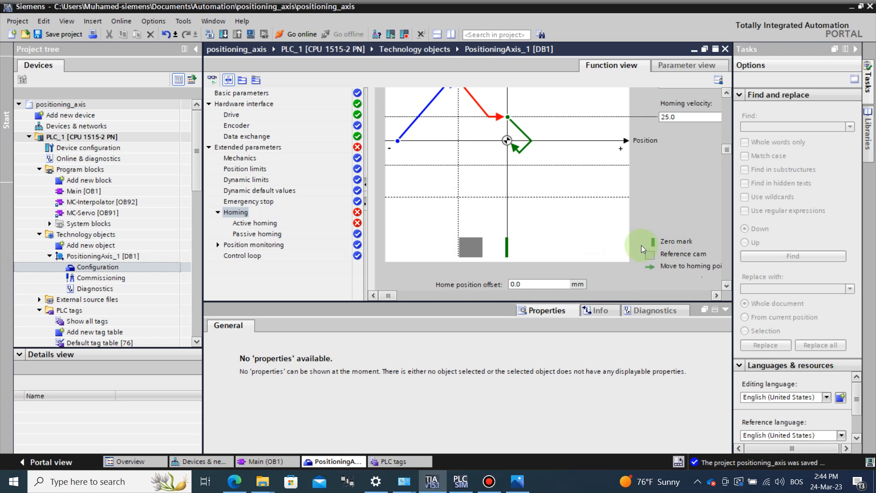
{"action": "scroll", "coordinate": [439, 196], "scroll_direction": "up", "scroll_amount": 5}
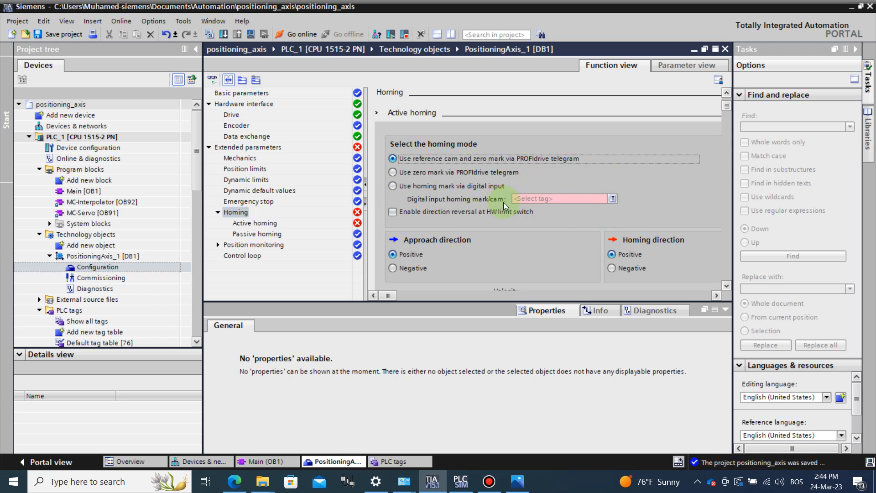
Step: Examine the reference cam homing curve, its move to the homing point, and the home position and offset fields
{"action": "scroll", "coordinate": [481, 201], "scroll_direction": "down", "scroll_amount": 4}
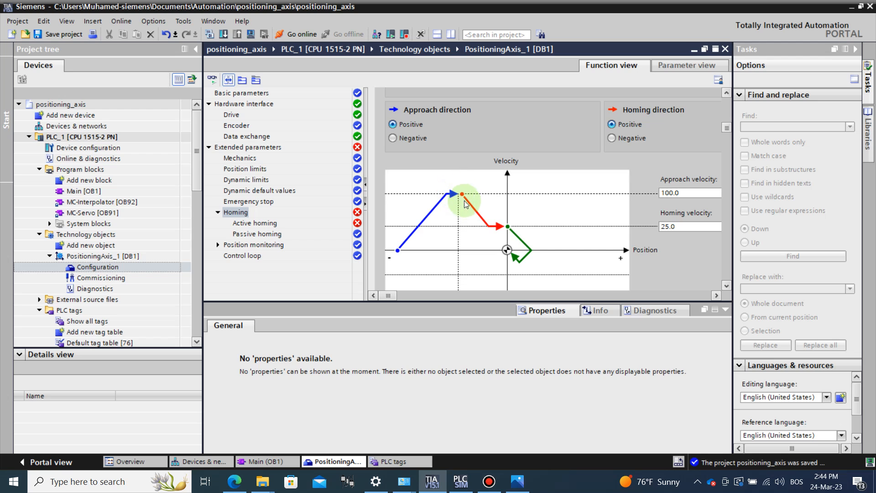
{"action": "scroll", "coordinate": [506, 227], "scroll_direction": "down", "scroll_amount": 2}
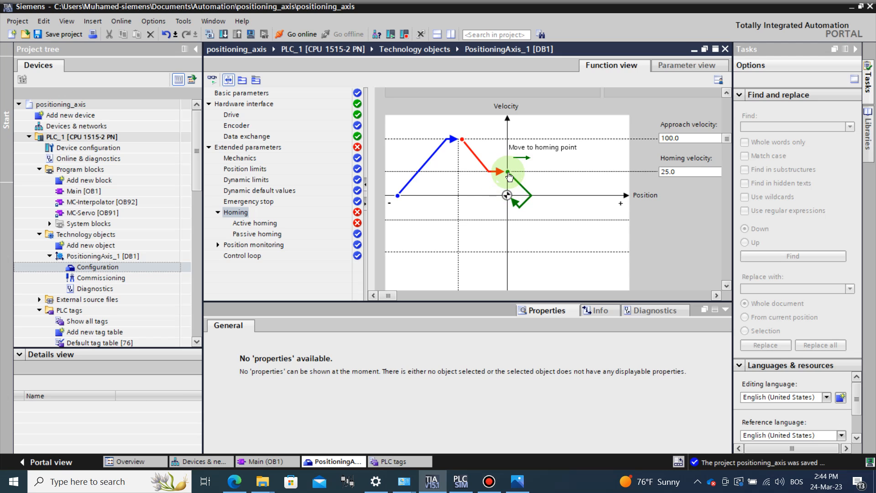
{"action": "scroll", "coordinate": [509, 174], "scroll_direction": "down", "scroll_amount": 2}
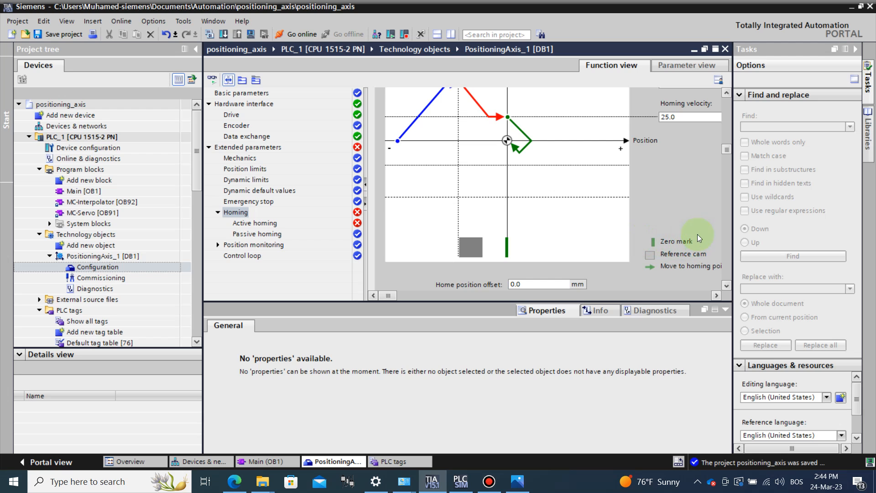
{"action": "scroll", "coordinate": [577, 206], "scroll_direction": "up", "scroll_amount": 1}
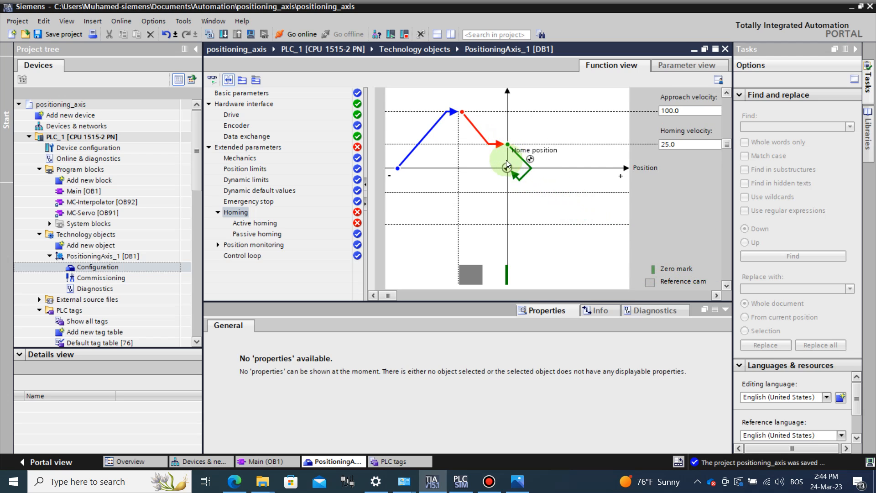
{"action": "scroll", "coordinate": [504, 178], "scroll_direction": "down", "scroll_amount": 3}
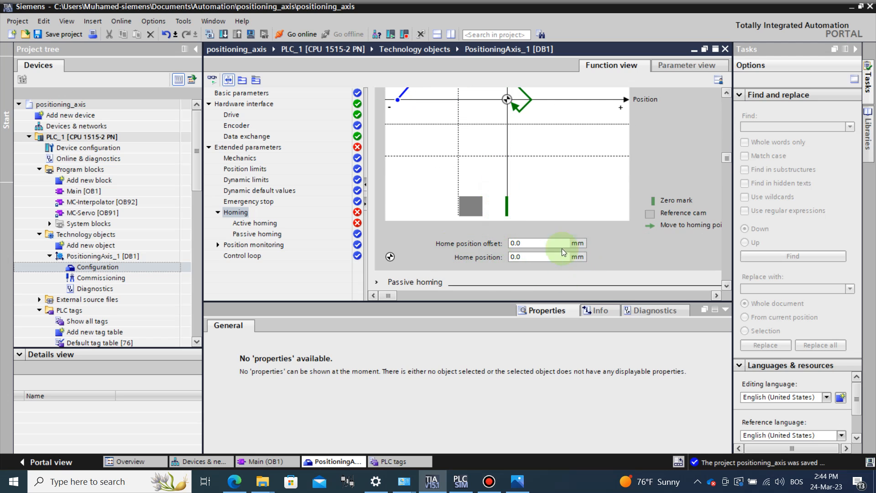
{"action": "scroll", "coordinate": [468, 226], "scroll_direction": "up", "scroll_amount": 1}
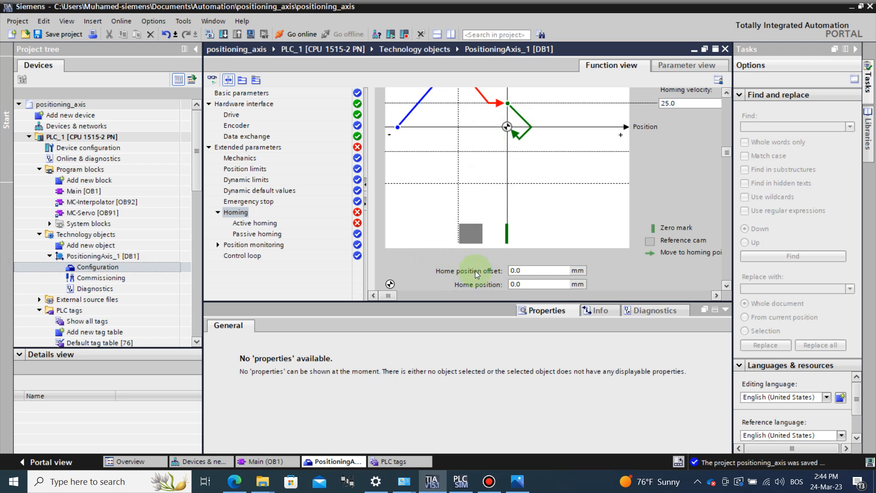
Step: Try a home position offset of 5 mm for active homing and reset it to 0 mm
{"action": "left_click", "coordinate": [515, 270]}
{"action": "type", "text": "5"}
{"action": "key", "text": "Return"}
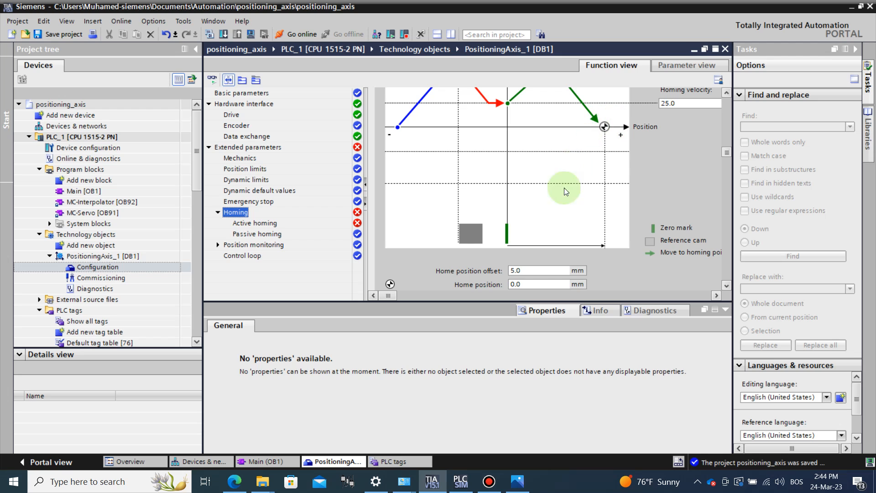
{"action": "left_click", "coordinate": [517, 284]}
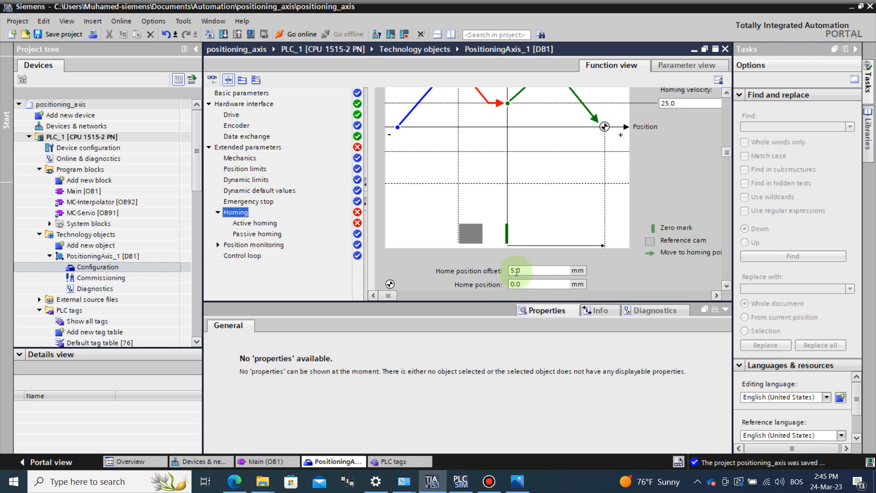
{"action": "left_click", "coordinate": [518, 271]}
{"action": "type", "text": "0"}
{"action": "key", "text": "Return"}
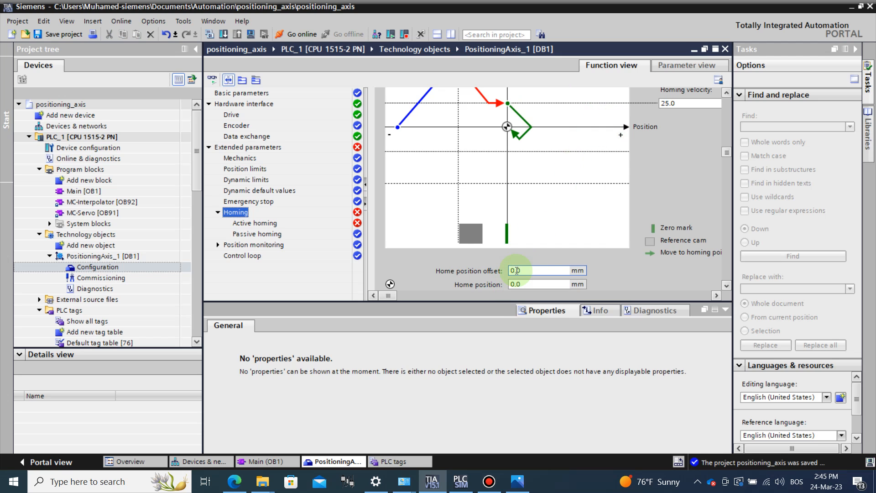
Step: Set the active homing mode to use the zero mark via PROFIdrive telegram
{"action": "scroll", "coordinate": [444, 145], "scroll_direction": "up", "scroll_amount": 3}
{"action": "scroll", "coordinate": [450, 153], "scroll_direction": "up", "scroll_amount": 5}
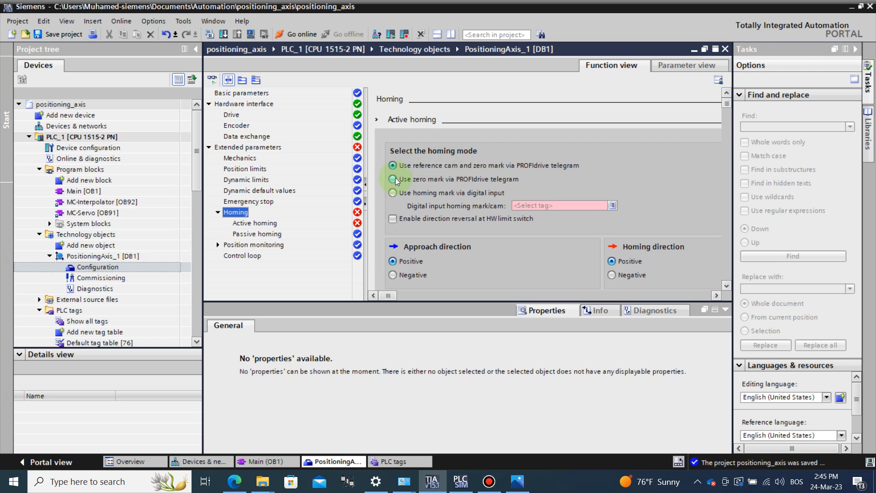
{"action": "left_click", "coordinate": [395, 178]}
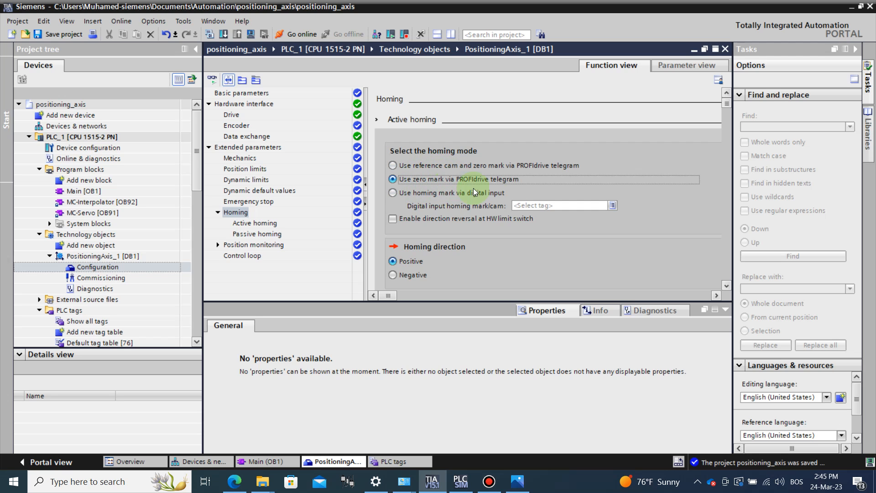
Step: Examine the zero mark mode's homing direction, velocity curve, move to the homing point and home position settings
{"action": "scroll", "coordinate": [458, 189], "scroll_direction": "down", "scroll_amount": 5}
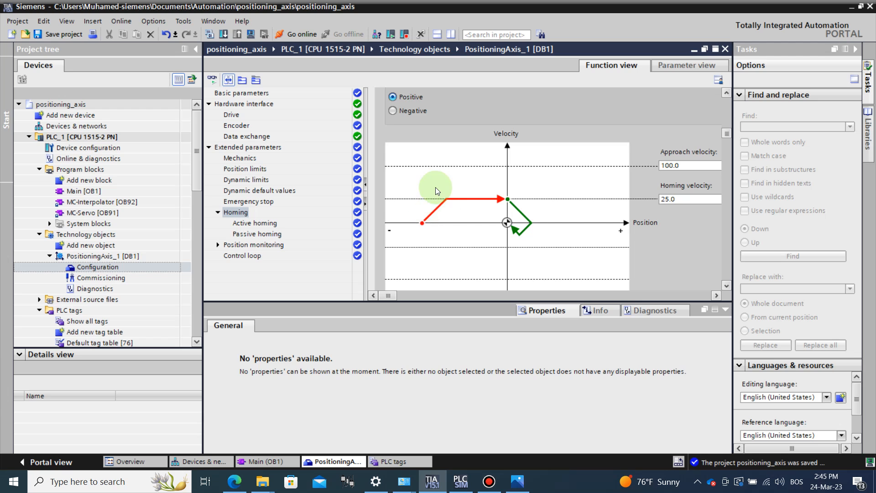
{"action": "scroll", "coordinate": [435, 187], "scroll_direction": "up", "scroll_amount": 2}
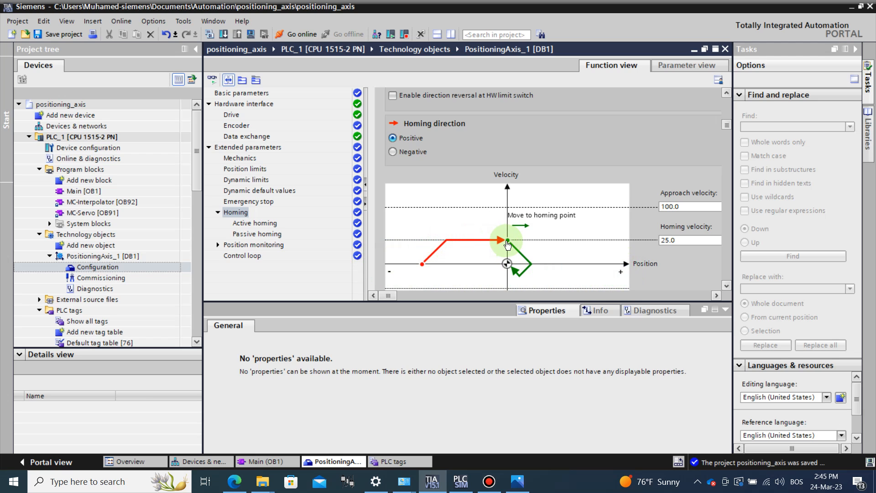
{"action": "scroll", "coordinate": [505, 239], "scroll_direction": "down", "scroll_amount": 2}
{"action": "scroll", "coordinate": [511, 211], "scroll_direction": "down", "scroll_amount": 3}
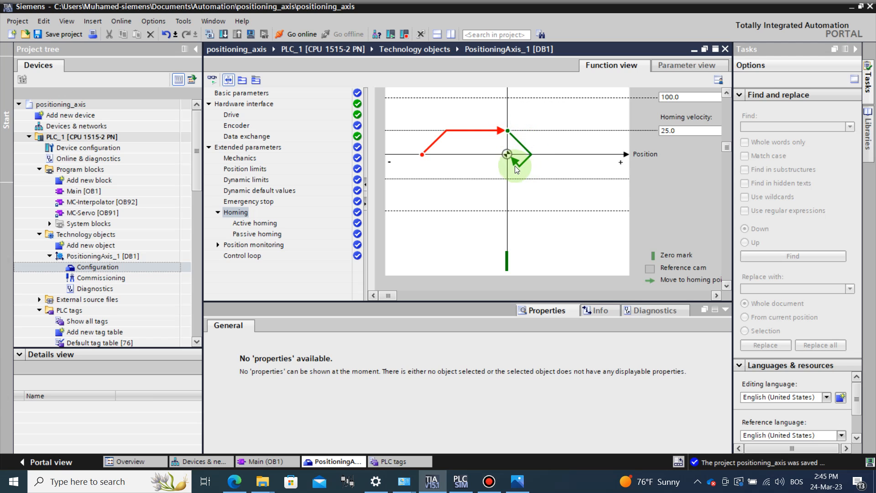
{"action": "scroll", "coordinate": [488, 179], "scroll_direction": "down", "scroll_amount": 3}
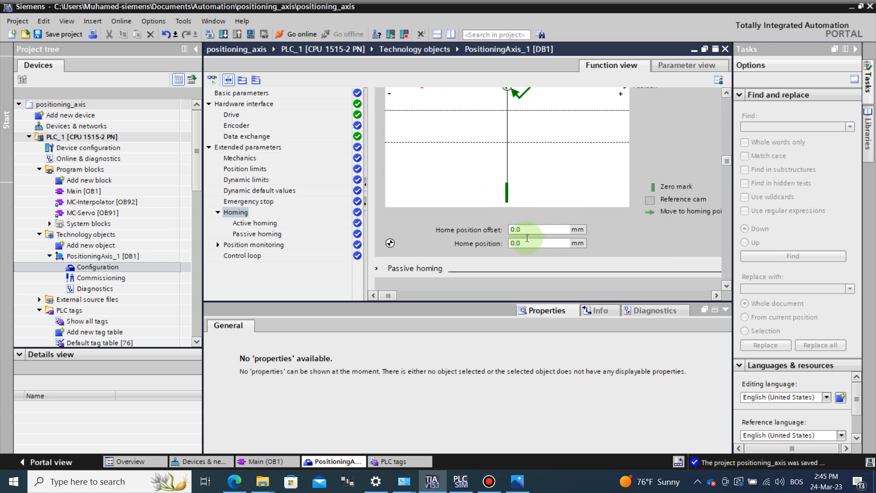
{"action": "left_click", "coordinate": [716, 296]}
{"action": "left_click", "coordinate": [717, 296]}
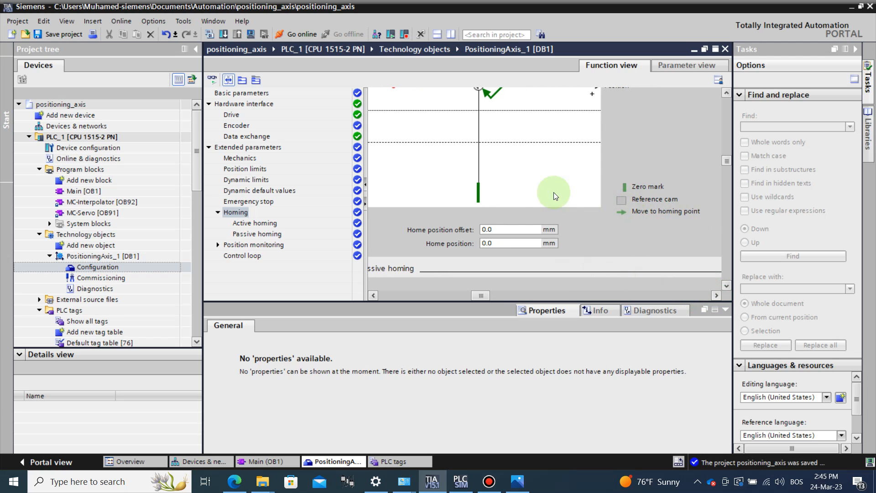
{"action": "scroll", "coordinate": [554, 192], "scroll_direction": "up", "scroll_amount": 3}
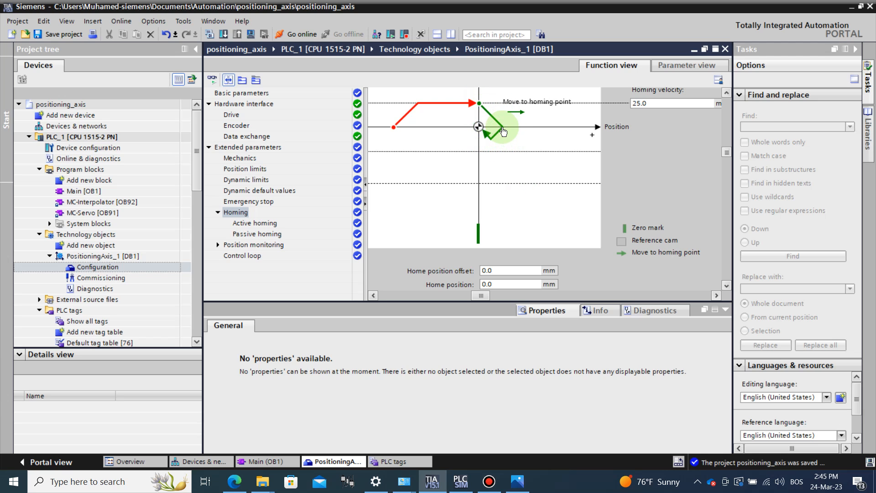
{"action": "scroll", "coordinate": [396, 157], "scroll_direction": "up", "scroll_amount": 10}
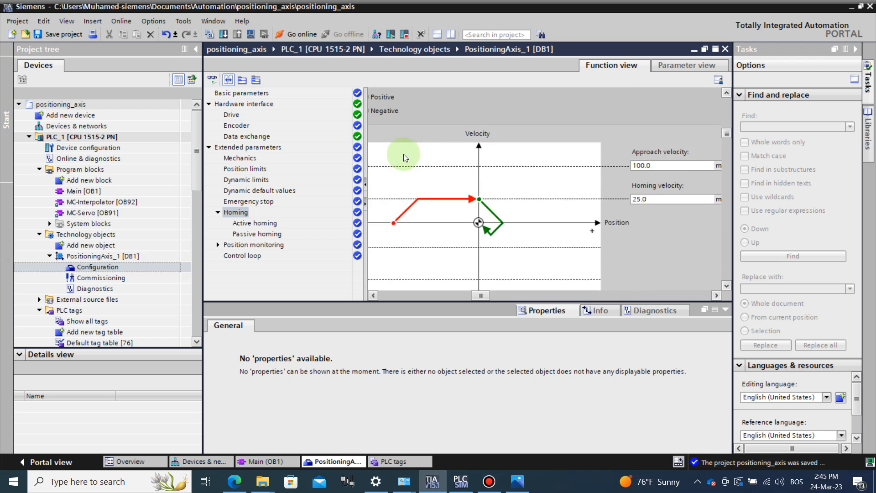
{"action": "left_click", "coordinate": [400, 297]}
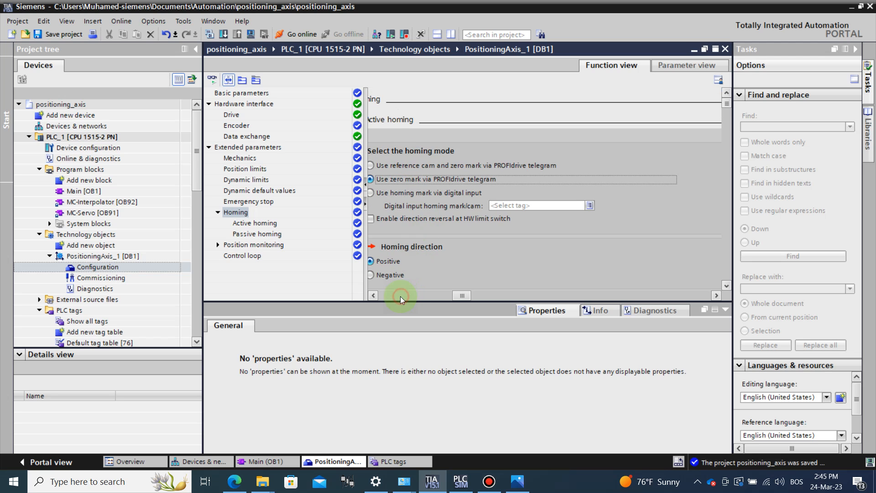
Step: Try the homing mark via digital input mode for active homing and examine its velocity curve, digital input and home position fields
{"action": "left_click", "coordinate": [387, 192]}
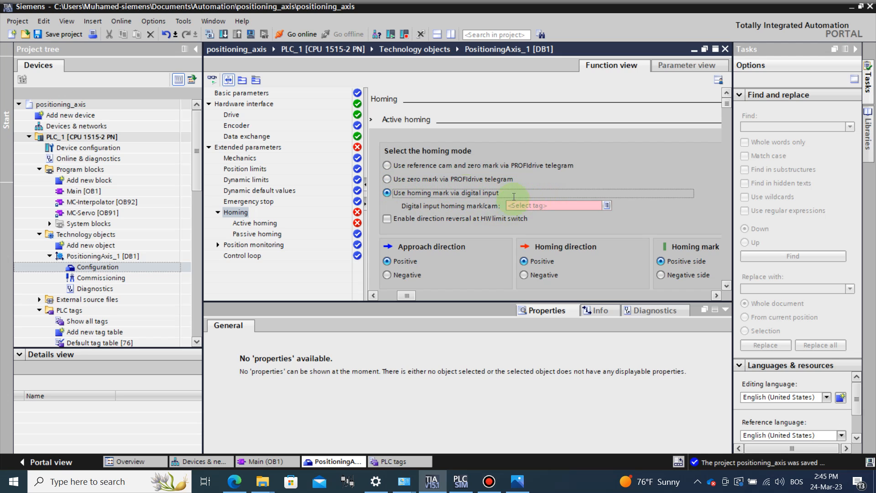
{"action": "scroll", "coordinate": [508, 215], "scroll_direction": "down", "scroll_amount": 3}
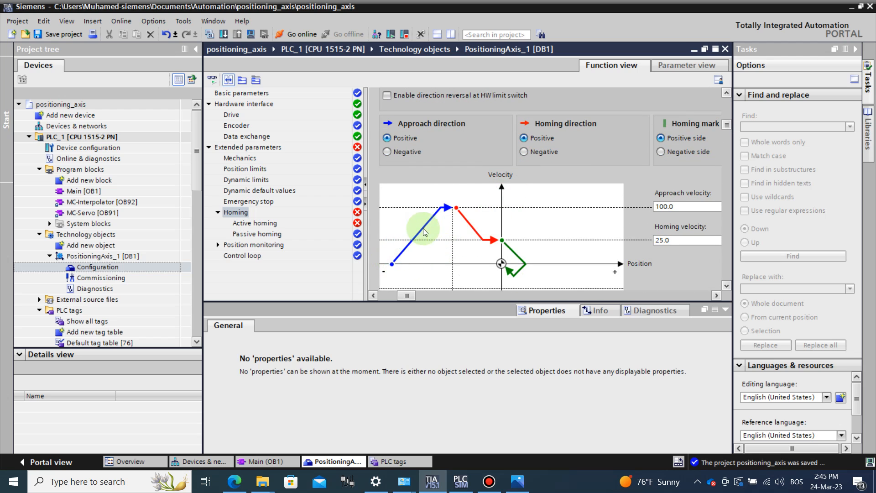
{"action": "scroll", "coordinate": [451, 214], "scroll_direction": "down", "scroll_amount": 2}
{"action": "scroll", "coordinate": [453, 218], "scroll_direction": "down", "scroll_amount": 1}
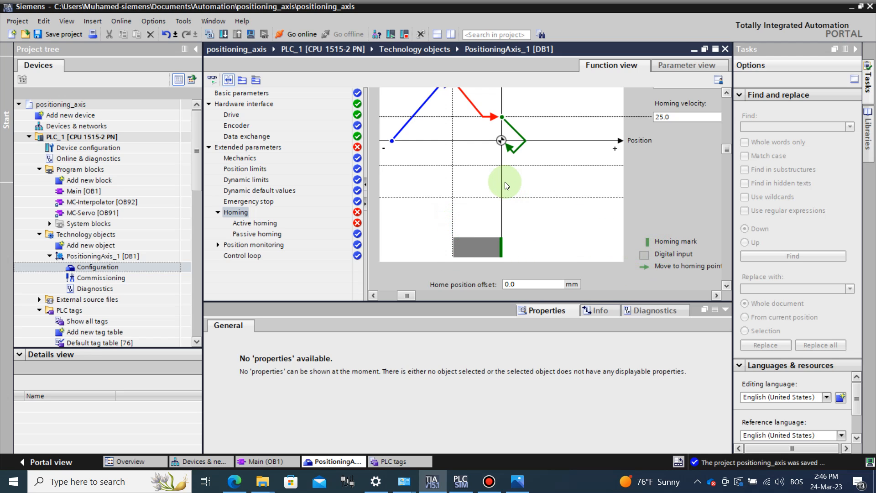
{"action": "scroll", "coordinate": [504, 182], "scroll_direction": "up", "scroll_amount": 1}
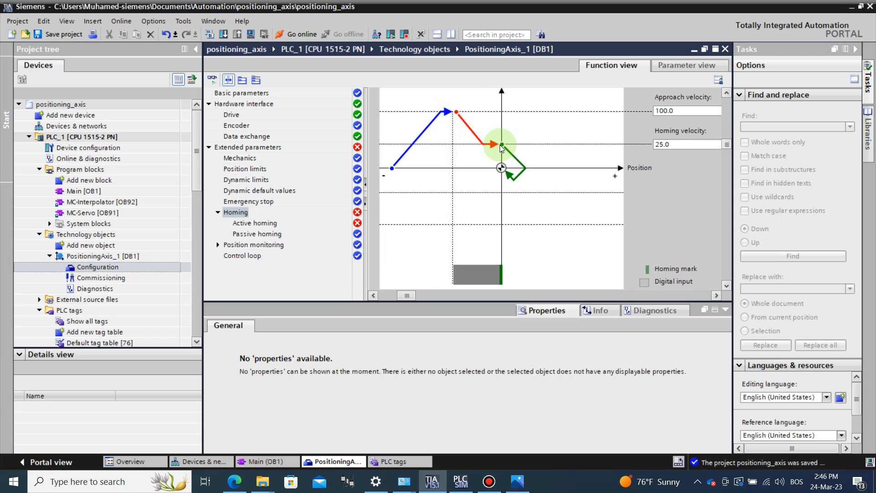
{"action": "scroll", "coordinate": [495, 153], "scroll_direction": "down", "scroll_amount": 2}
{"action": "scroll", "coordinate": [496, 154], "scroll_direction": "down", "scroll_amount": 1}
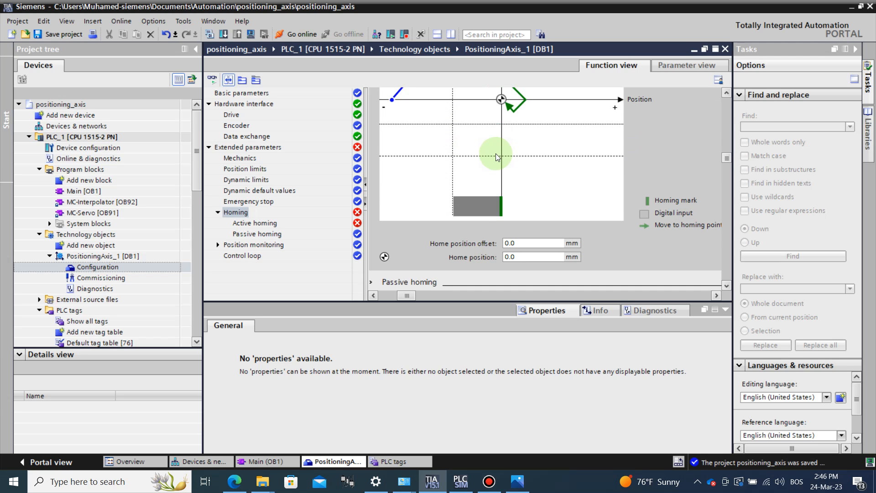
{"action": "scroll", "coordinate": [496, 153], "scroll_direction": "up", "scroll_amount": 2}
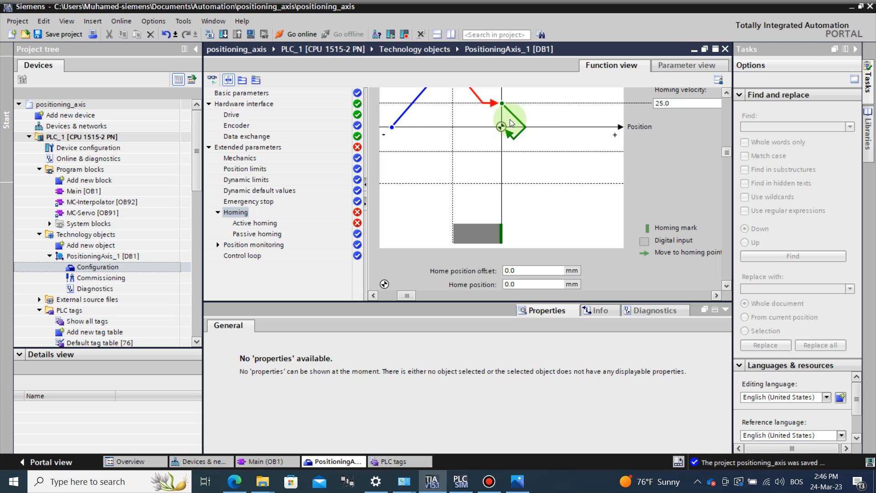
{"action": "scroll", "coordinate": [497, 157], "scroll_direction": "down", "scroll_amount": 1}
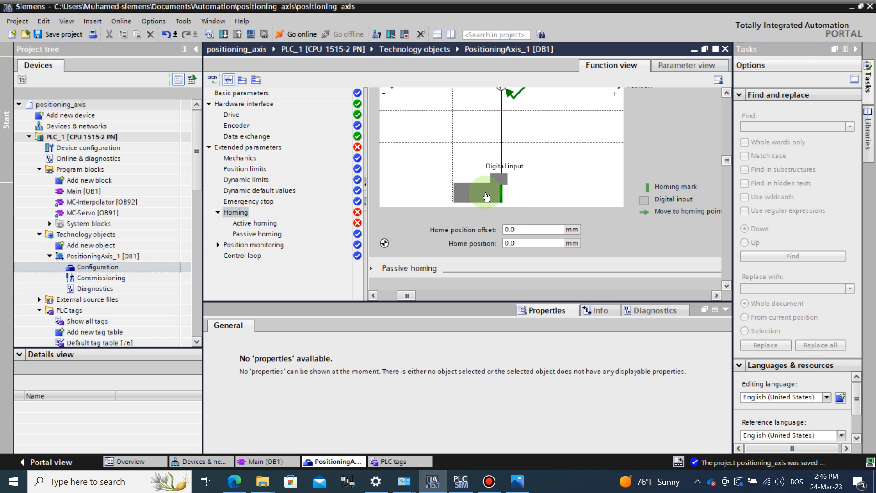
{"action": "scroll", "coordinate": [478, 193], "scroll_direction": "up", "scroll_amount": 3}
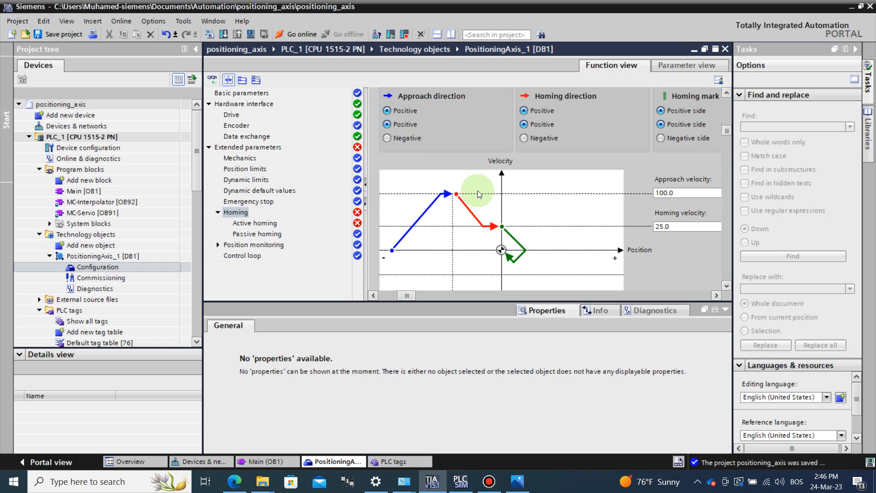
Step: Set the active homing mode back to the zero mark via PROFIdrive telegram and review its velocity curve
{"action": "scroll", "coordinate": [477, 190], "scroll_direction": "up", "scroll_amount": 3}
{"action": "left_click", "coordinate": [386, 152]}
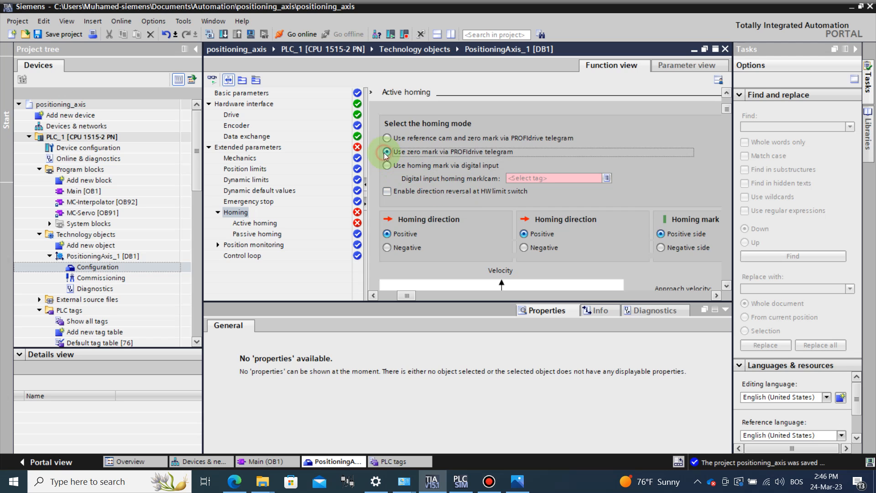
{"action": "scroll", "coordinate": [428, 193], "scroll_direction": "down", "scroll_amount": 6}
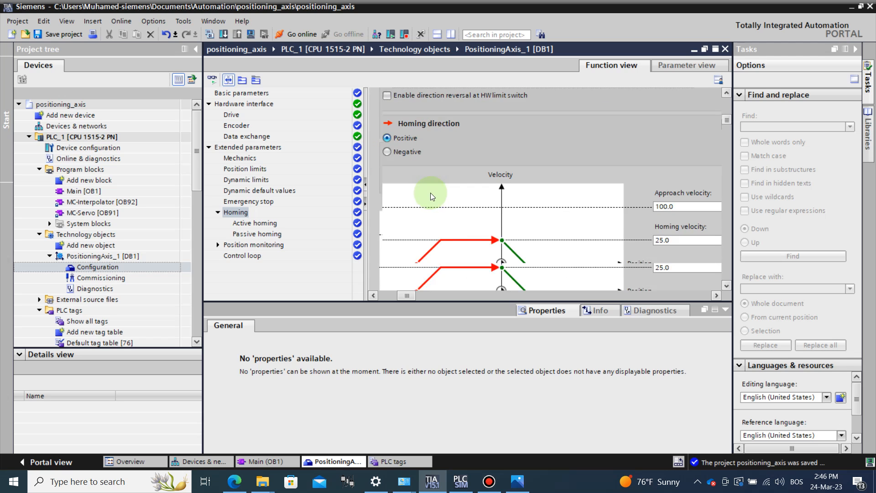
{"action": "scroll", "coordinate": [437, 196], "scroll_direction": "down", "scroll_amount": 1}
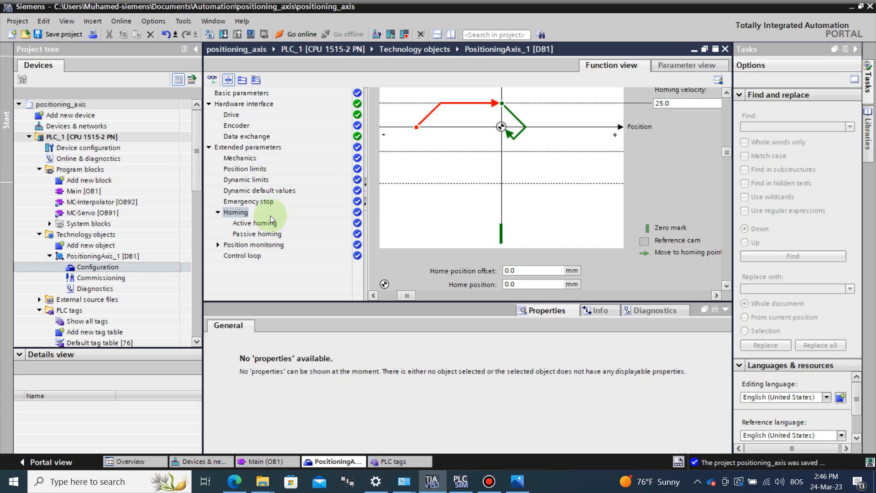
Step: Try the reference cam and zero mark via PROFIdrive telegram mode for passive homing and examine its homing diagram
{"action": "left_click", "coordinate": [259, 234]}
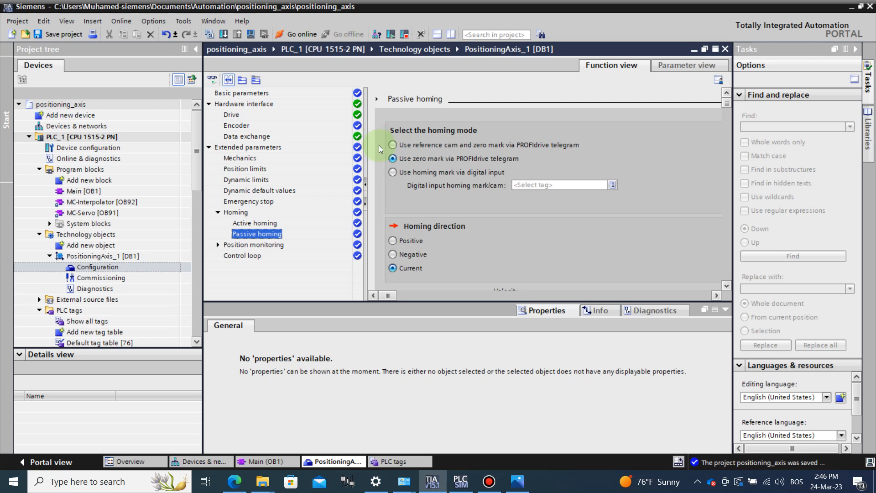
{"action": "left_click", "coordinate": [393, 145]}
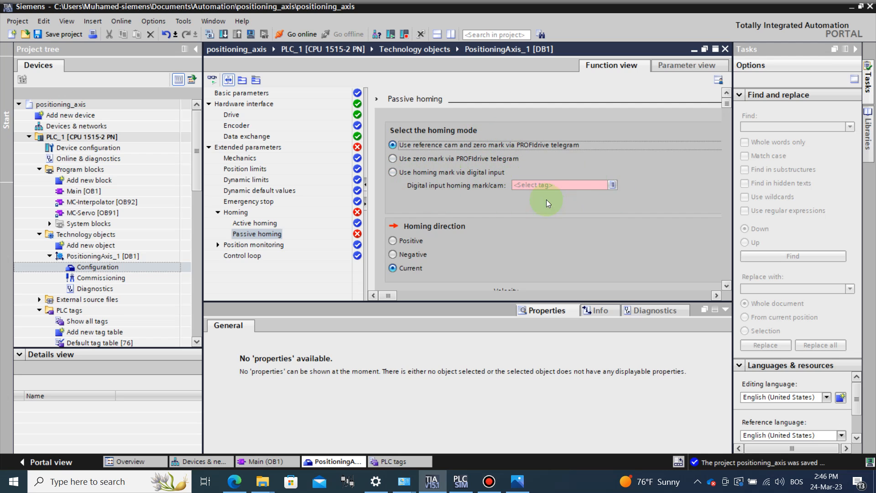
{"action": "scroll", "coordinate": [529, 191], "scroll_direction": "down", "scroll_amount": 3}
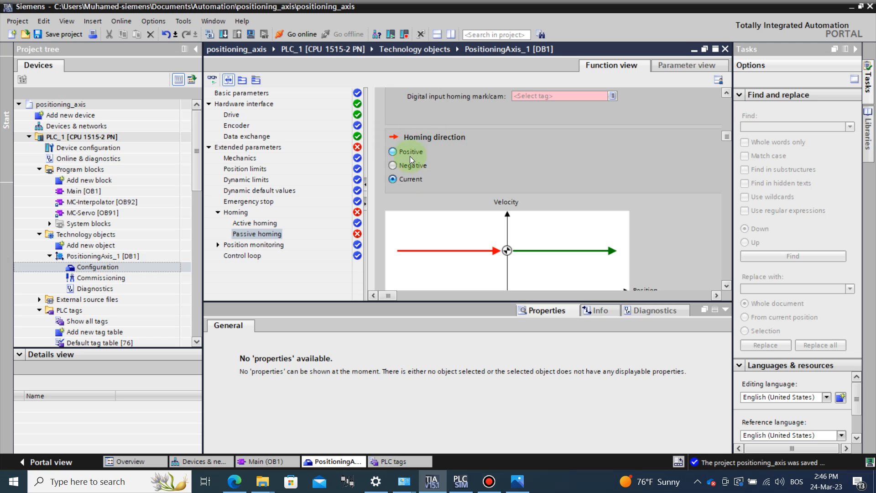
{"action": "scroll", "coordinate": [420, 193], "scroll_direction": "down", "scroll_amount": 2}
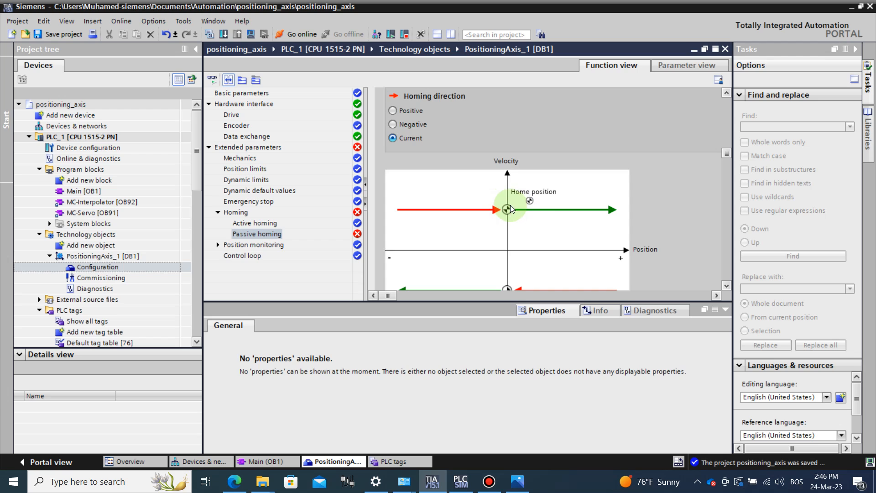
{"action": "scroll", "coordinate": [506, 204], "scroll_direction": "down", "scroll_amount": 1}
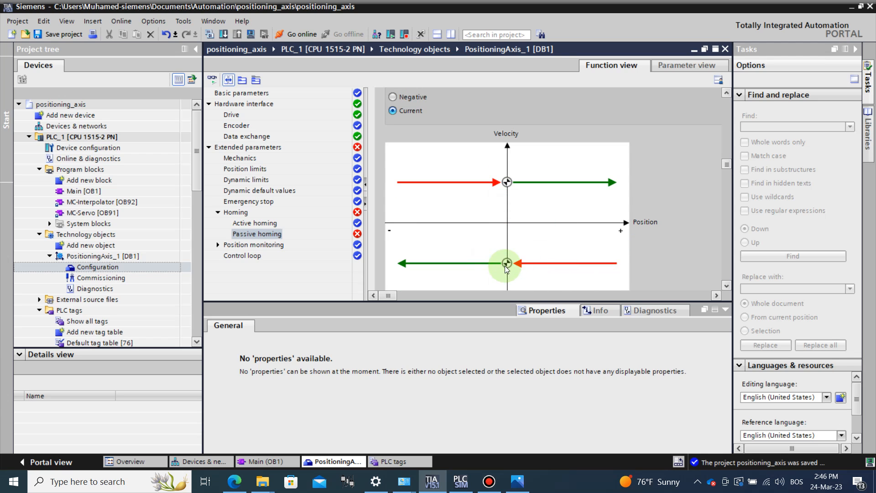
{"action": "scroll", "coordinate": [493, 242], "scroll_direction": "down", "scroll_amount": 5}
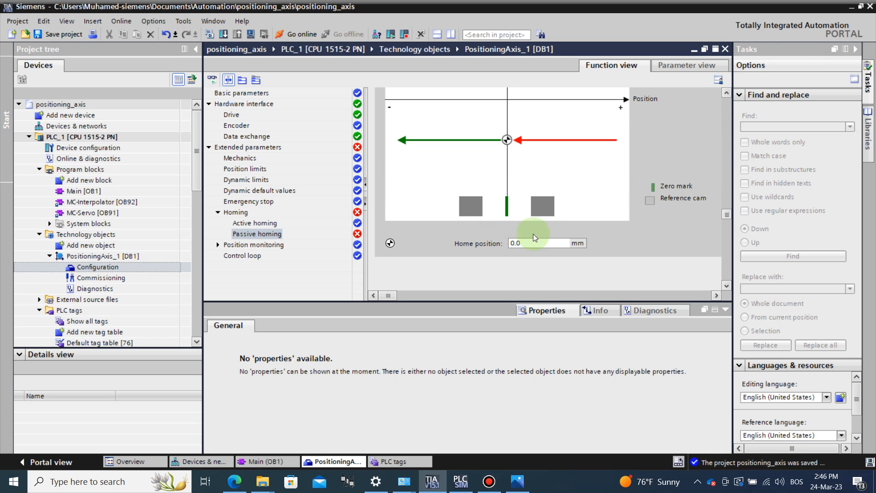
Step: Try the positive and negative homing directions for passive homing, compare their diagrams, and set the direction back to Current
{"action": "scroll", "coordinate": [483, 230], "scroll_direction": "up", "scroll_amount": 8}
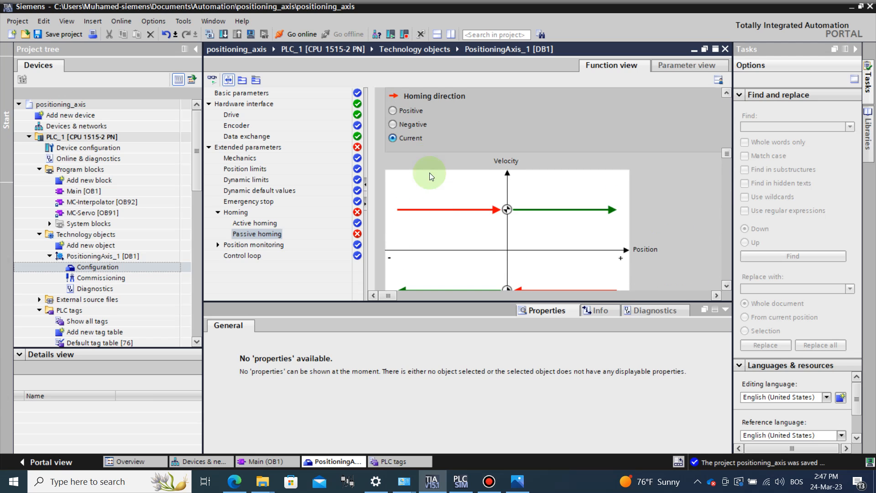
{"action": "left_click", "coordinate": [394, 111]}
{"action": "scroll", "coordinate": [433, 175], "scroll_direction": "down", "scroll_amount": 2}
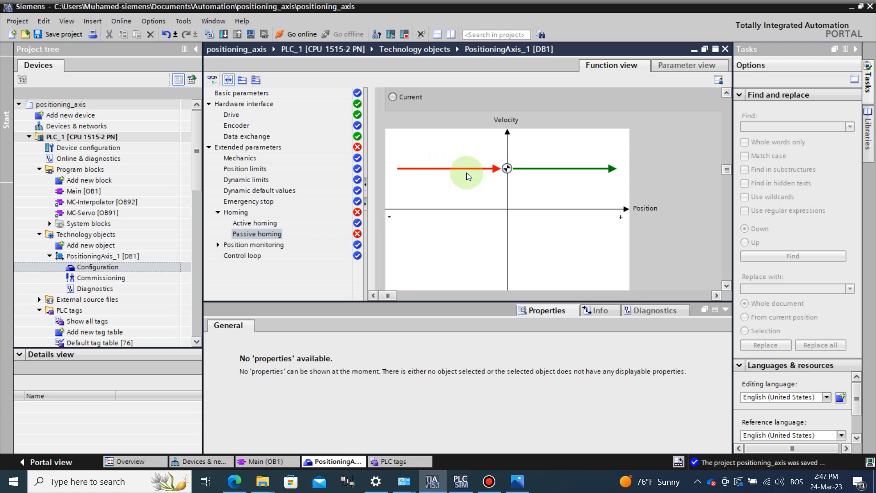
{"action": "scroll", "coordinate": [506, 170], "scroll_direction": "up", "scroll_amount": 2}
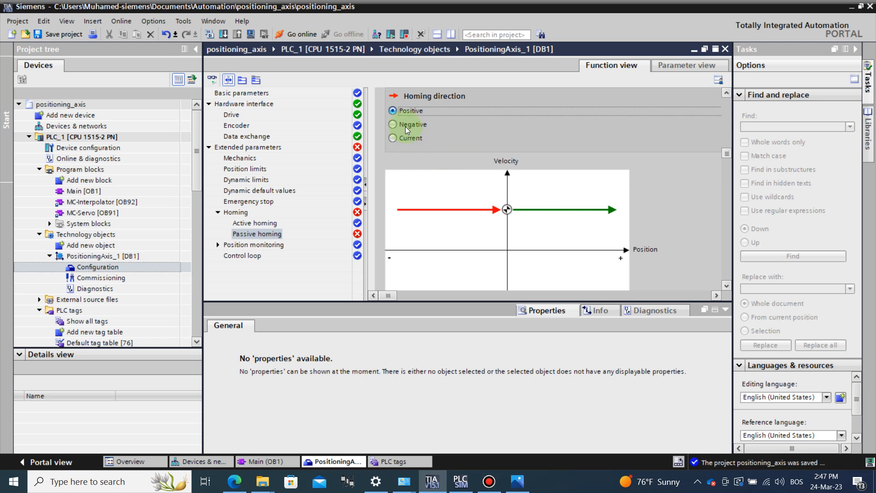
{"action": "left_click", "coordinate": [392, 124]}
{"action": "scroll", "coordinate": [566, 211], "scroll_direction": "down", "scroll_amount": 3}
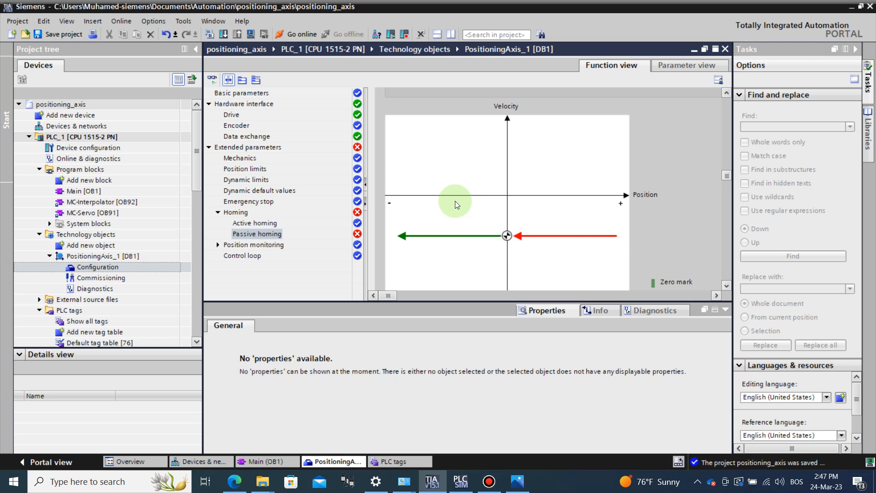
{"action": "scroll", "coordinate": [455, 201], "scroll_direction": "up", "scroll_amount": 3}
{"action": "left_click", "coordinate": [393, 138]}
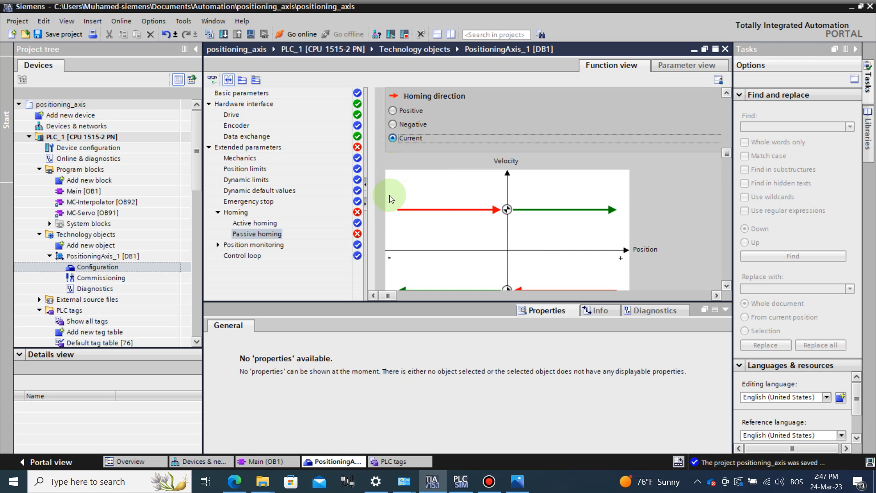
Step: Try the zero mark via PROFIdrive telegram mode for passive homing and examine its homing diagram and home position field
{"action": "scroll", "coordinate": [401, 206], "scroll_direction": "up", "scroll_amount": 5}
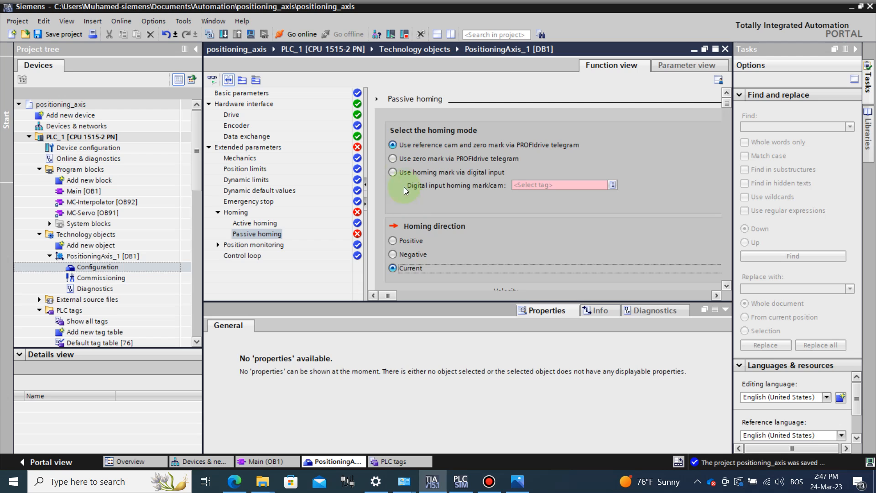
{"action": "left_click", "coordinate": [393, 159]}
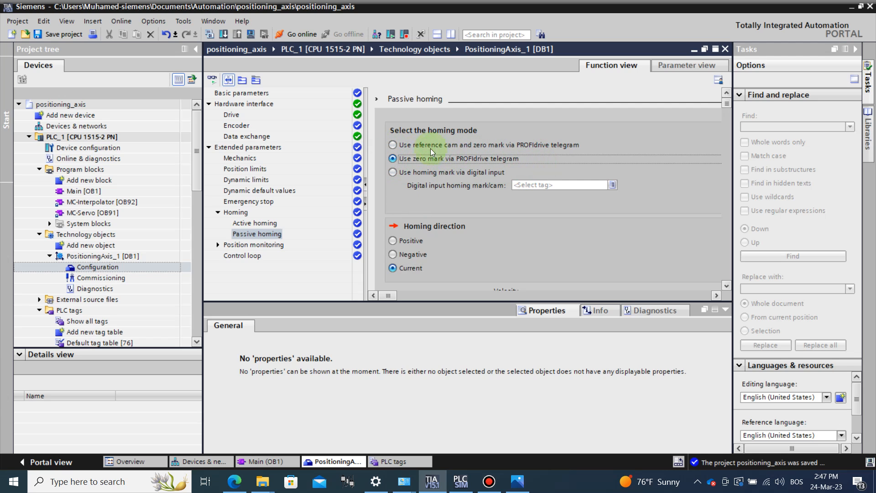
{"action": "scroll", "coordinate": [438, 216], "scroll_direction": "down", "scroll_amount": 5}
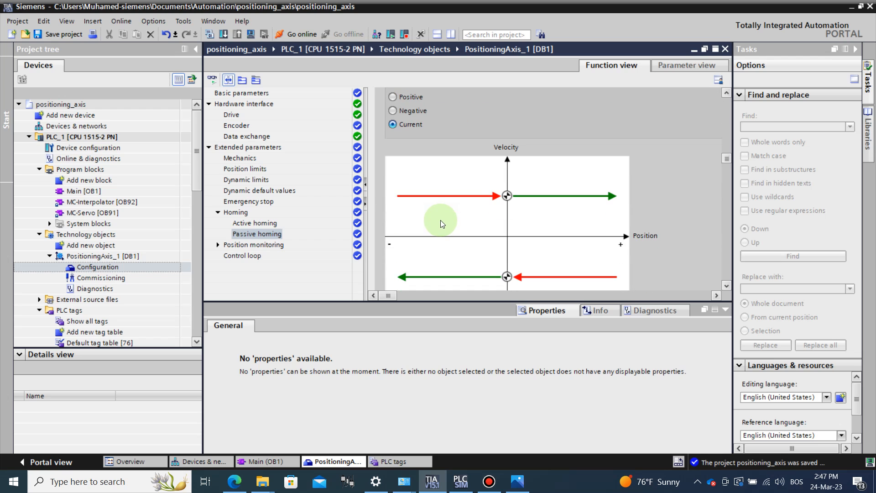
{"action": "scroll", "coordinate": [440, 220], "scroll_direction": "down", "scroll_amount": 4}
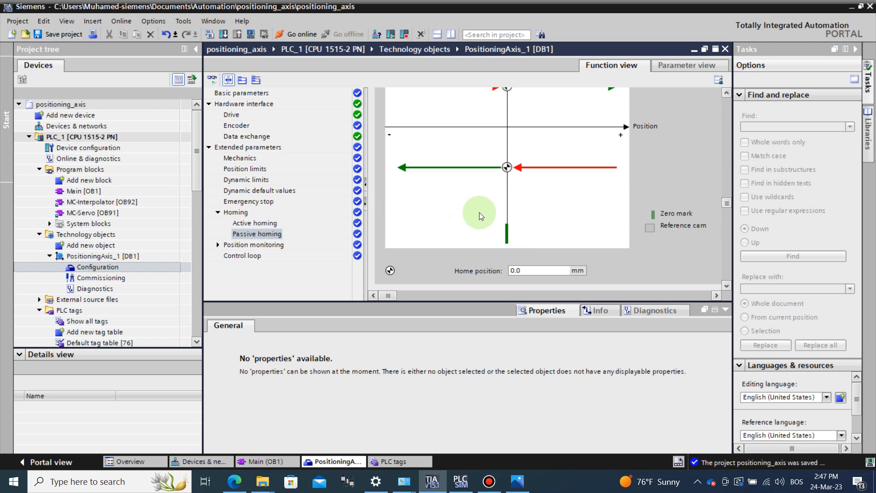
{"action": "scroll", "coordinate": [479, 212], "scroll_direction": "up", "scroll_amount": 3}
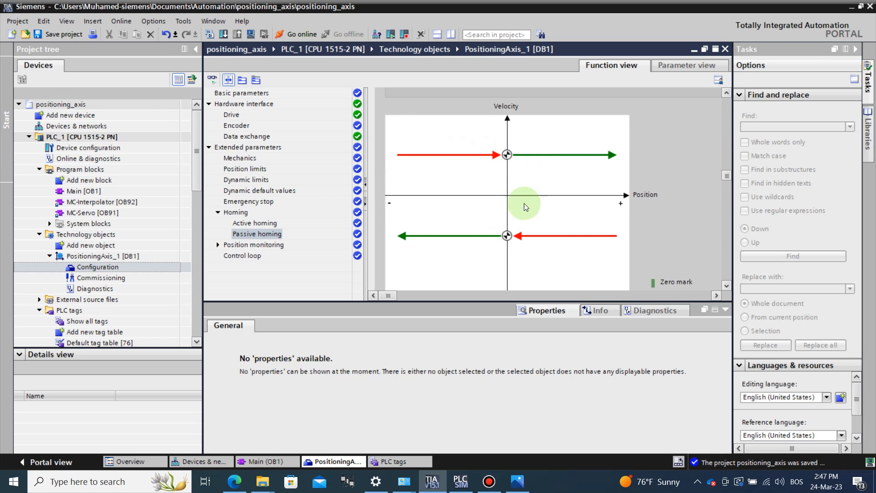
{"action": "scroll", "coordinate": [481, 225], "scroll_direction": "up", "scroll_amount": 8}
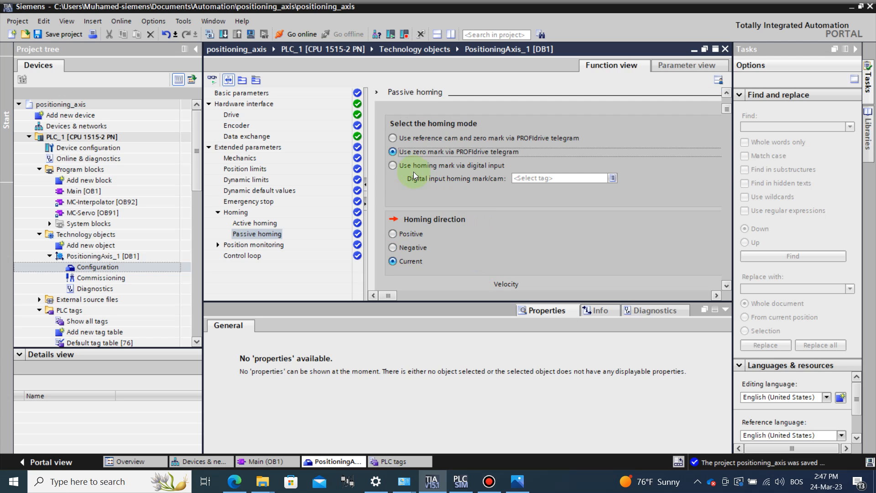
Step: Set the passive homing mode to homing mark via digital input and examine its homing mark, digital input and home position
{"action": "left_click", "coordinate": [393, 165]}
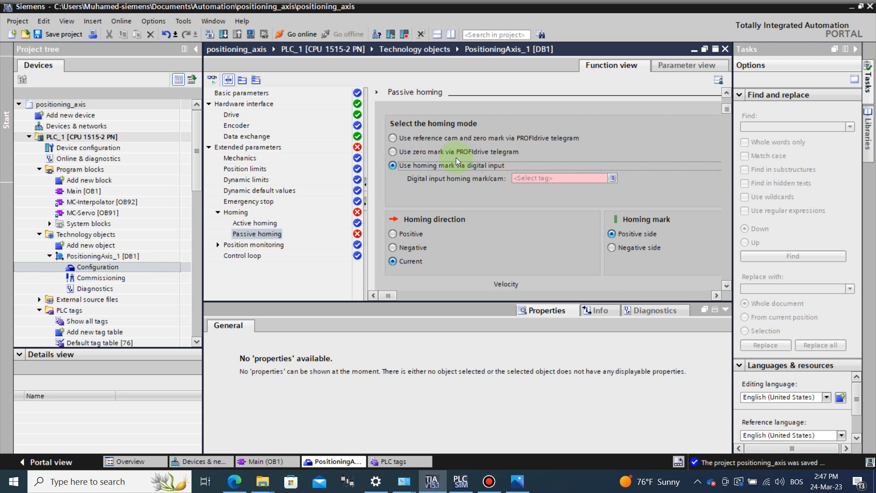
{"action": "scroll", "coordinate": [464, 210], "scroll_direction": "down", "scroll_amount": 6}
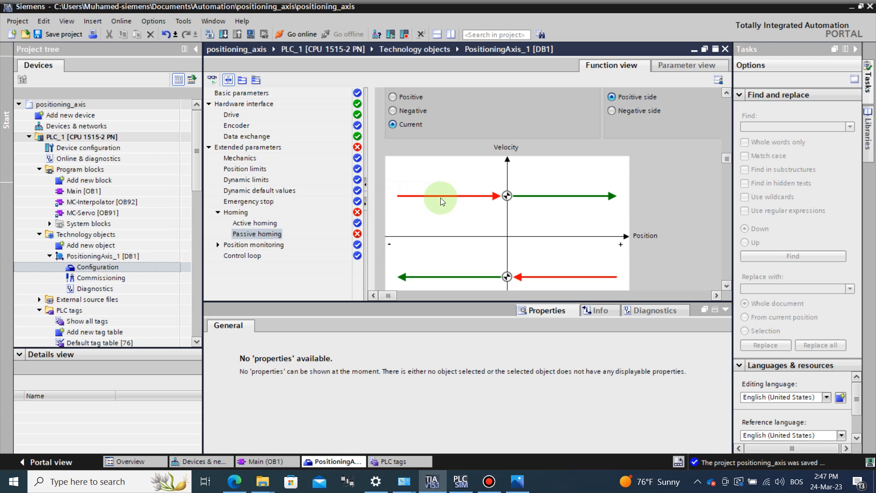
{"action": "scroll", "coordinate": [503, 207], "scroll_direction": "down", "scroll_amount": 4}
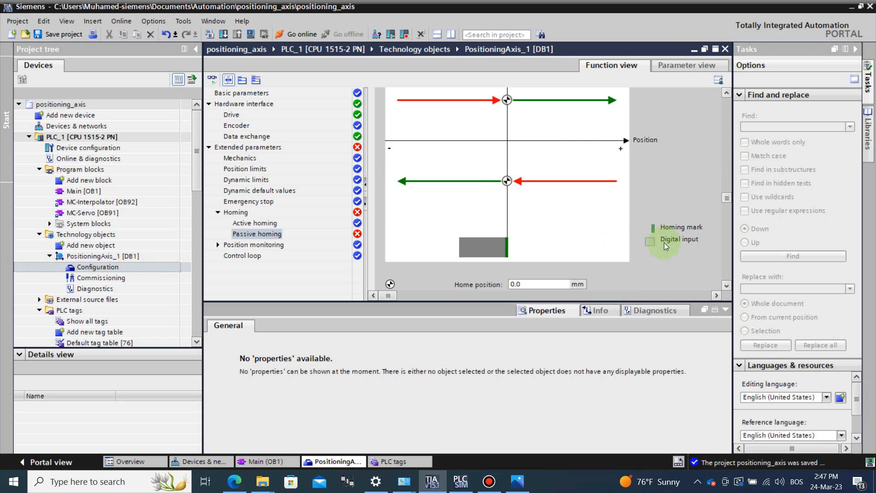
{"action": "scroll", "coordinate": [552, 241], "scroll_direction": "down", "scroll_amount": 1}
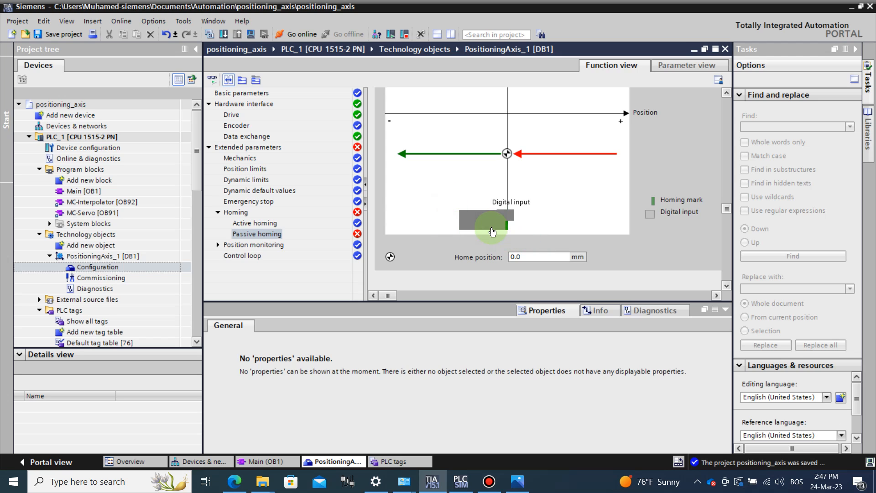
{"action": "scroll", "coordinate": [491, 226], "scroll_direction": "up", "scroll_amount": 2}
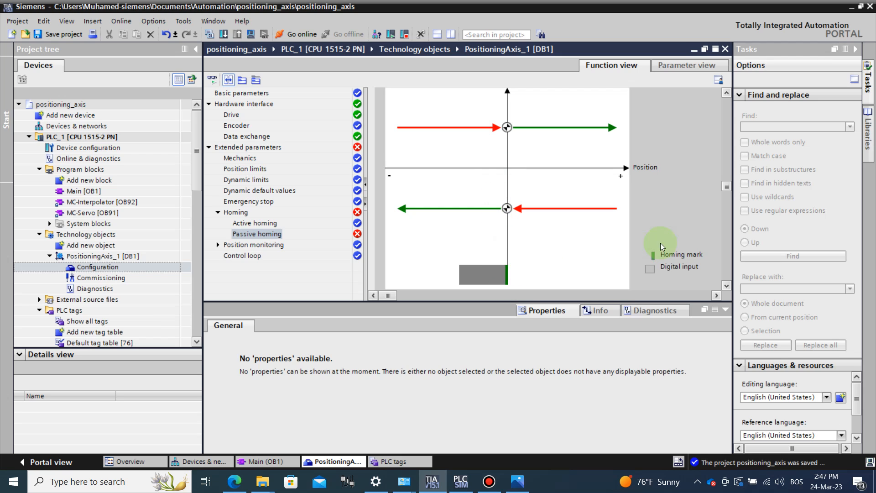
{"action": "scroll", "coordinate": [575, 240], "scroll_direction": "down", "scroll_amount": 2}
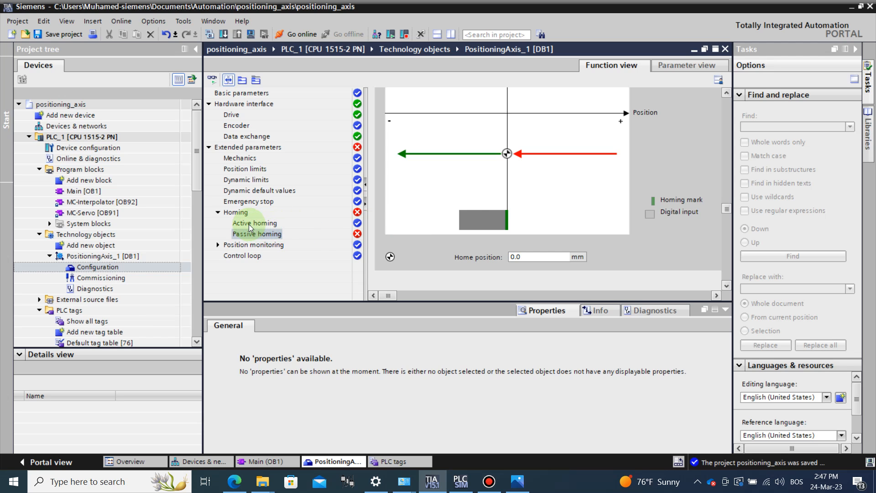
{"action": "scroll", "coordinate": [443, 222], "scroll_direction": "up", "scroll_amount": 3}
{"action": "scroll", "coordinate": [439, 223], "scroll_direction": "up", "scroll_amount": 3}
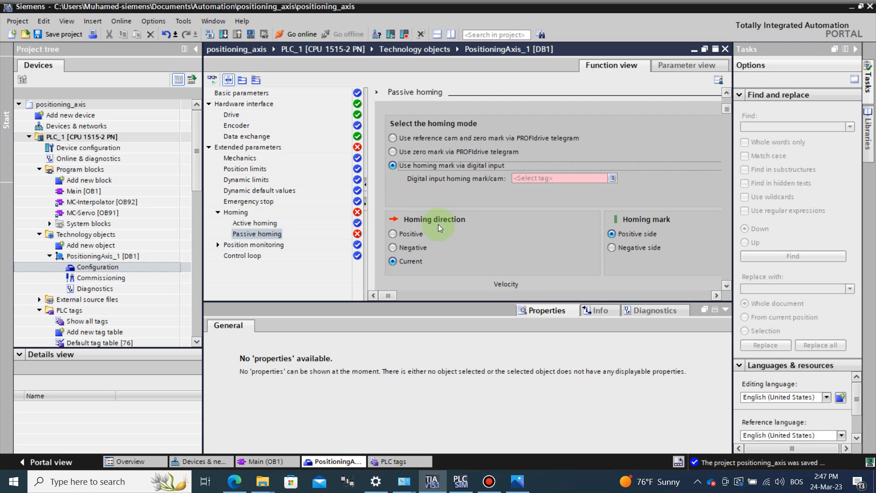
Step: Set the passive homing mode to zero mark via PROFIdrive telegram and review the active homing settings
{"action": "left_click", "coordinate": [391, 158]}
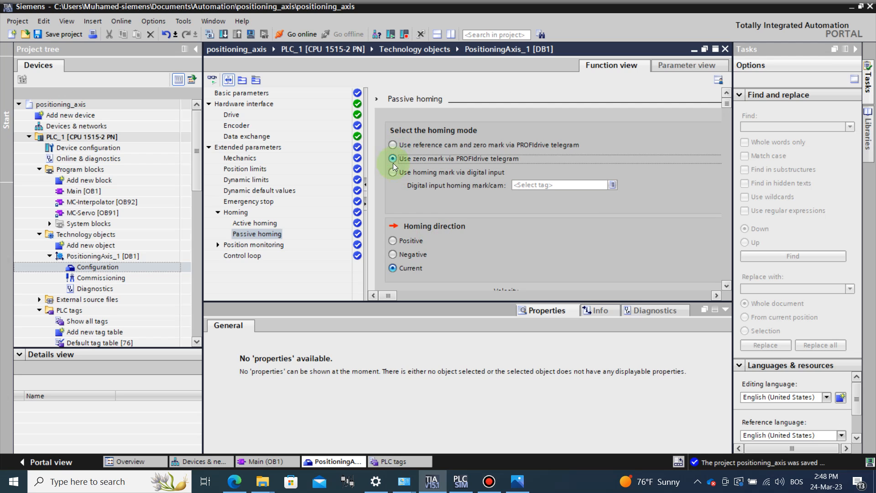
{"action": "left_click", "coordinate": [273, 223]}
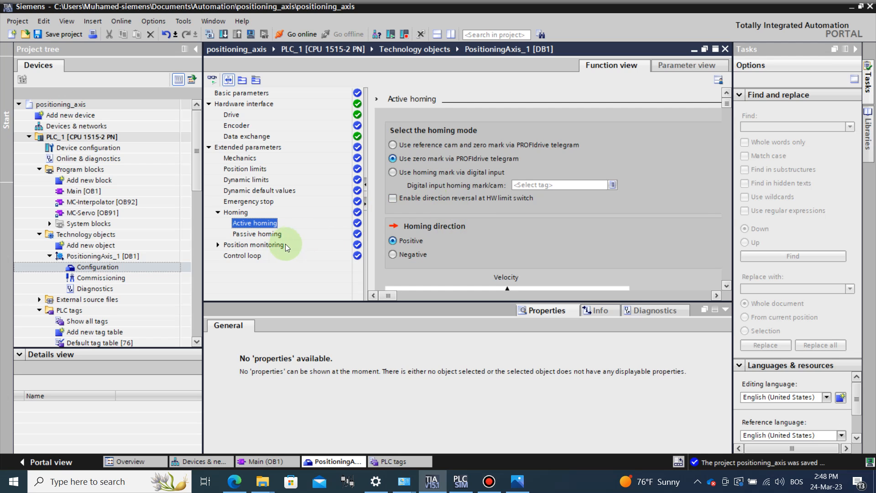
Step: Examine the position monitoring diagram with its positioning window and tolerance time settings
{"action": "left_click", "coordinate": [274, 245]}
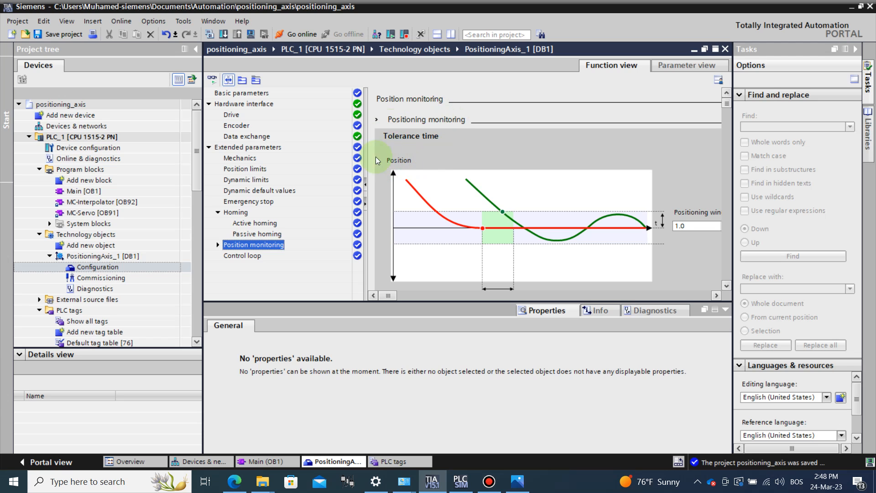
{"action": "scroll", "coordinate": [554, 199], "scroll_direction": "down", "scroll_amount": 3}
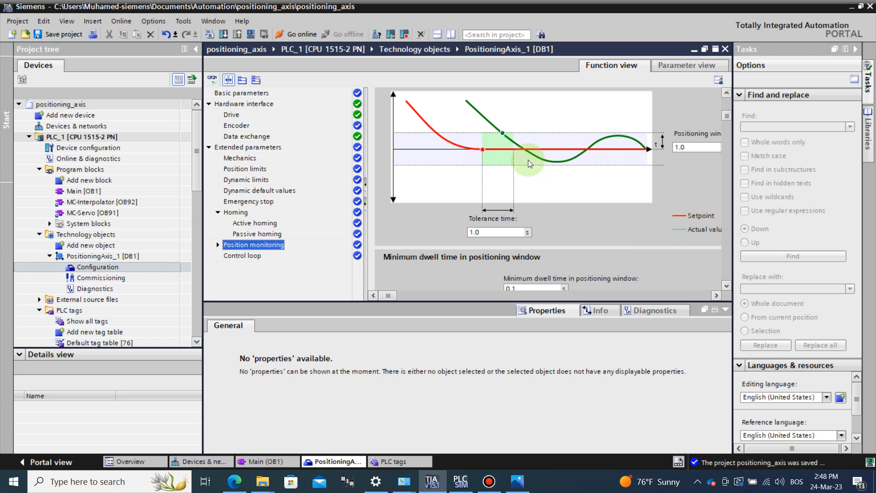
{"action": "left_click", "coordinate": [716, 295]}
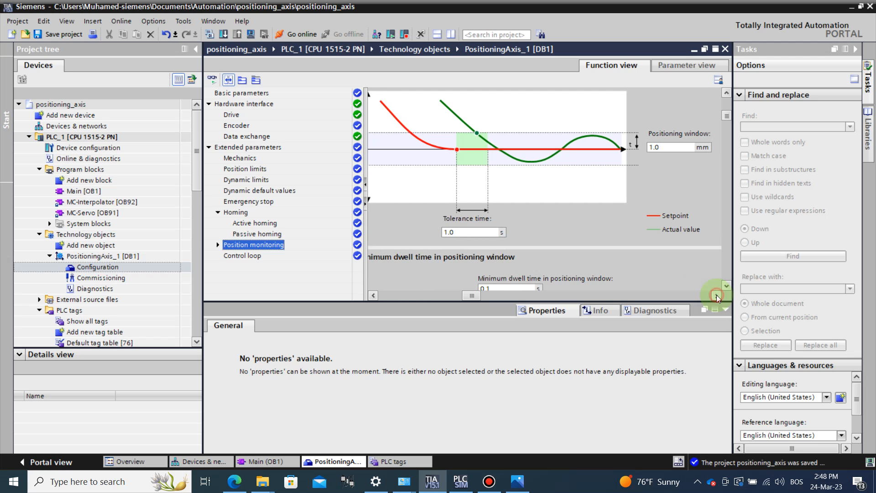
Step: Try a positioning window of 2.0 mm for position monitoring and set it back to 1.0 mm
{"action": "left_click", "coordinate": [655, 147]}
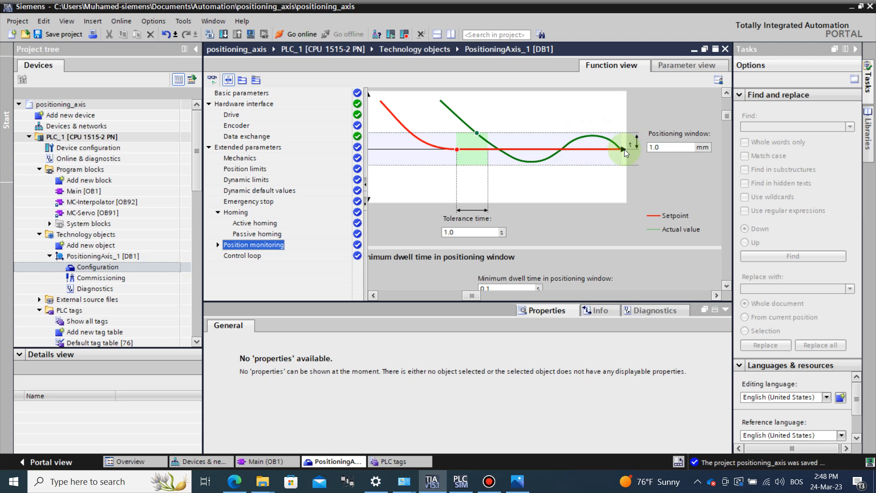
{"action": "double_click", "coordinate": [653, 147]}
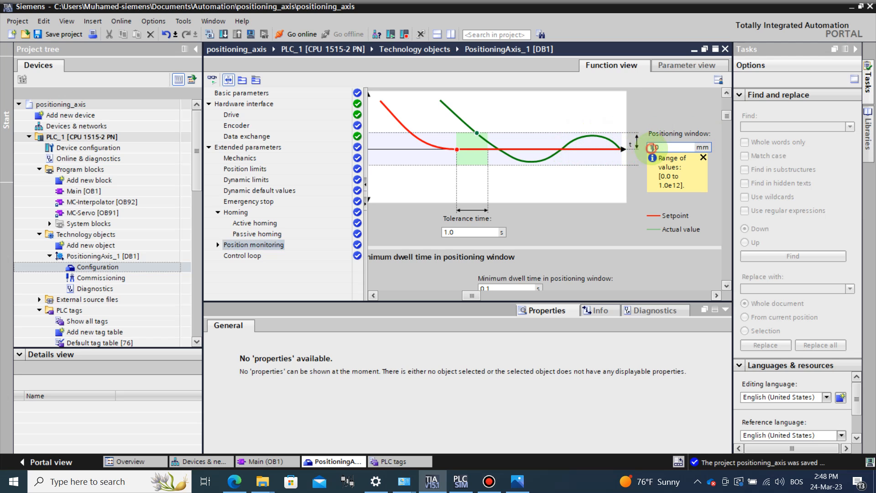
{"action": "type", "text": "2.0"}
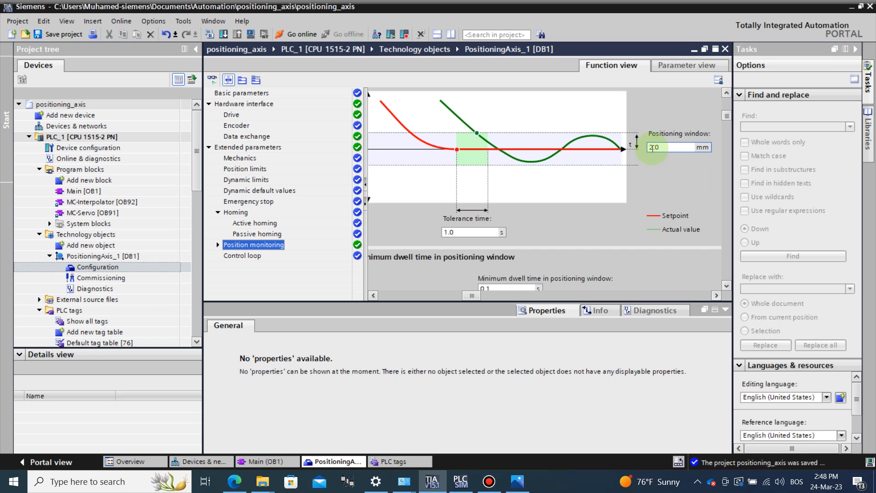
{"action": "double_click", "coordinate": [652, 147]}
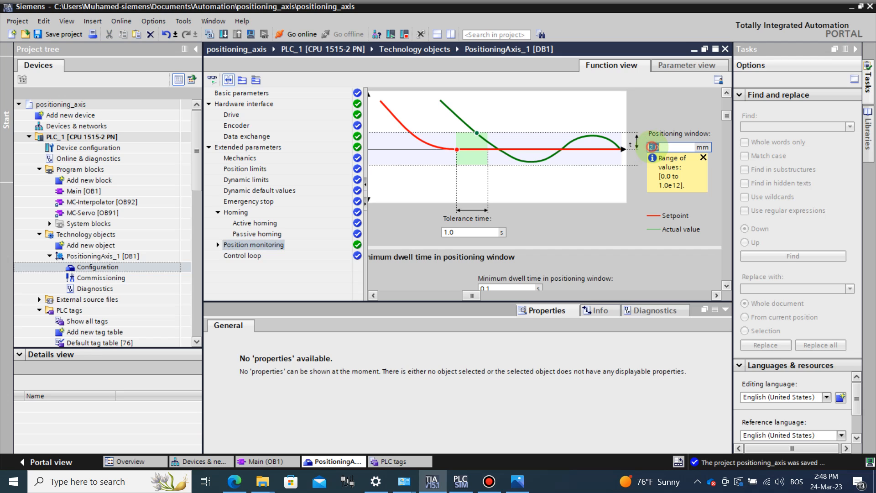
{"action": "type", "text": "1"}
{"action": "key", "text": "Return"}
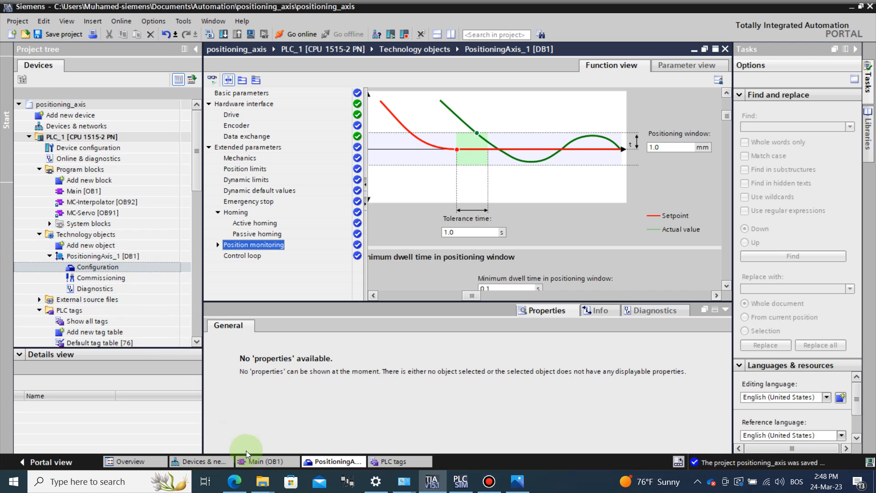
Step: Open Main [OB1] and examine the MC_POWER block in Network 1 and the Motion Control instructions, enlarging the network view
{"action": "left_click", "coordinate": [251, 463]}
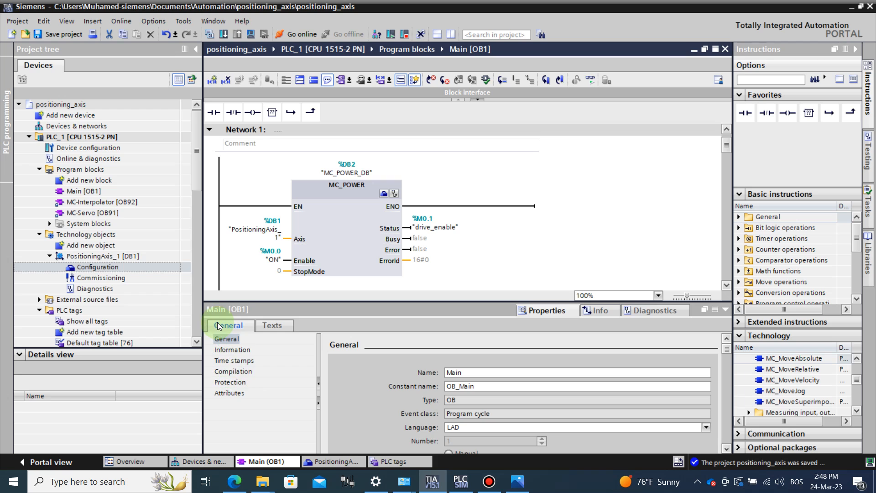
{"action": "left_click", "coordinate": [379, 210]}
{"action": "scroll", "coordinate": [380, 213], "scroll_direction": "up", "scroll_amount": 1}
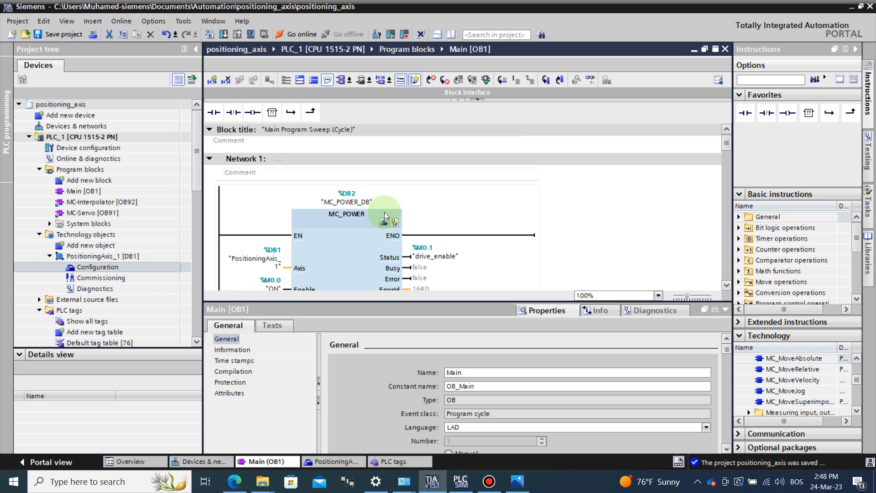
{"action": "left_click_drag", "start_coordinate": [857, 381], "coordinate": [831, 375]}
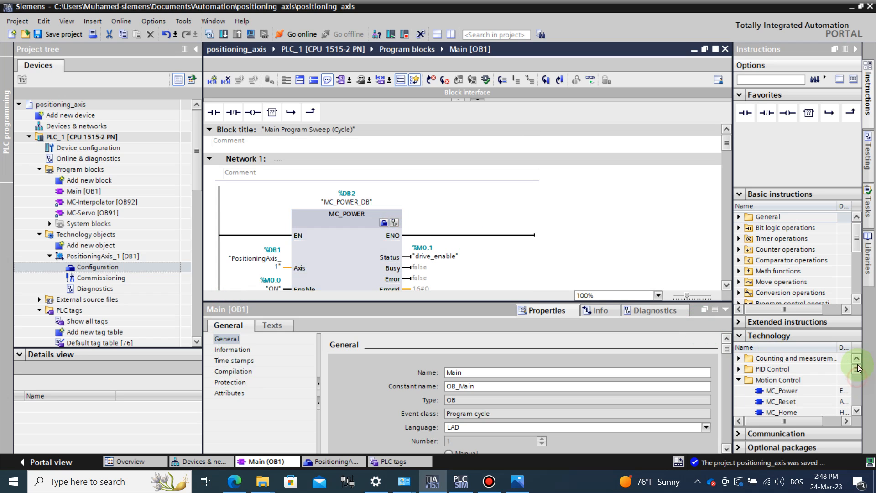
{"action": "left_click", "coordinate": [740, 380]}
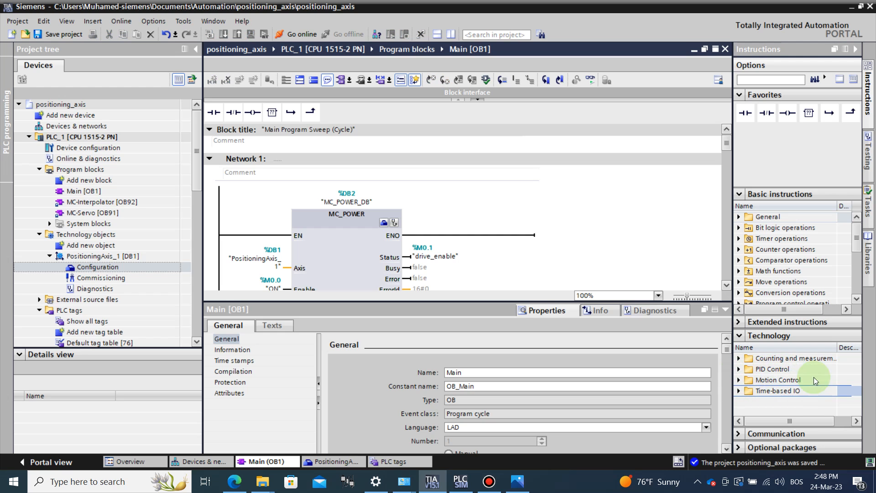
{"action": "left_click", "coordinate": [738, 381]}
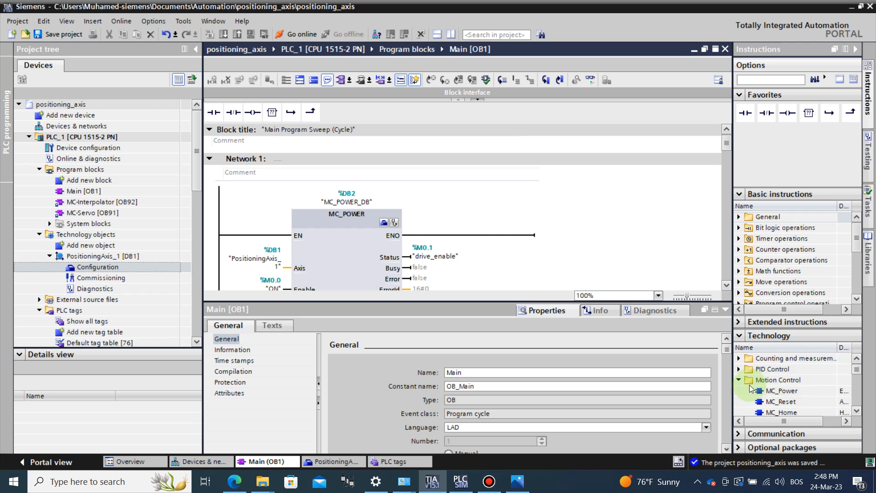
{"action": "left_click", "coordinate": [548, 310]}
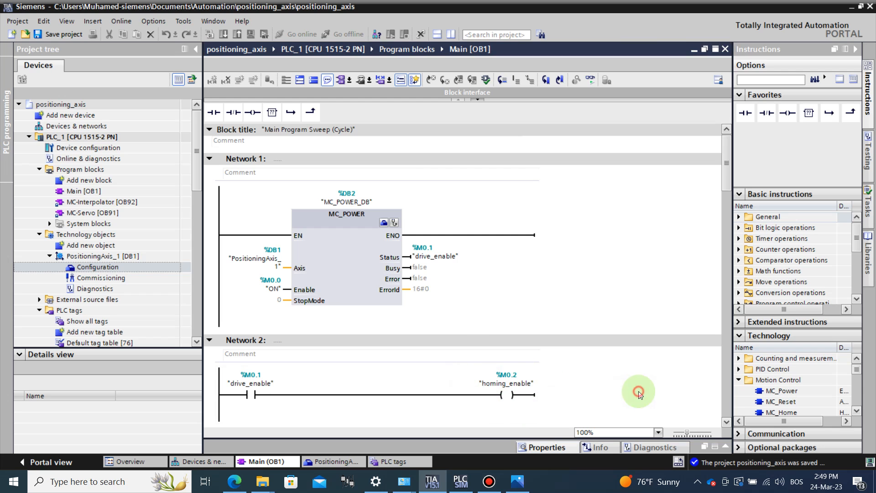
Step: Examine the homing_enable logic in Network 2 and the MC_HOME block's inputs and outputs in Network 3
{"action": "scroll", "coordinate": [600, 357], "scroll_direction": "down", "scroll_amount": 6}
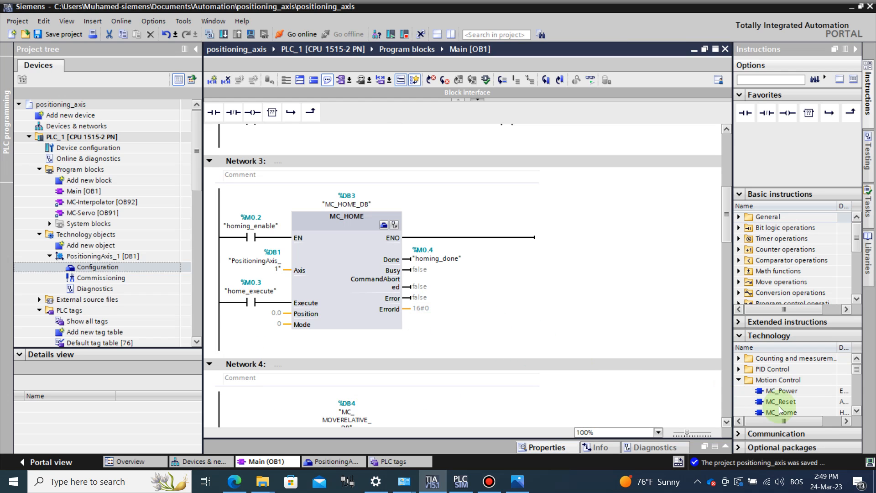
{"action": "left_click", "coordinate": [856, 410]}
{"action": "left_click", "coordinate": [855, 411]}
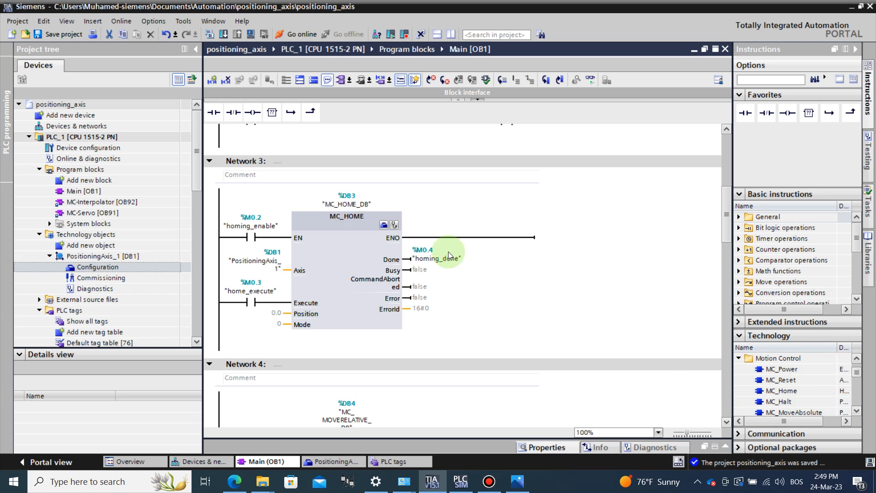
{"action": "scroll", "coordinate": [243, 220], "scroll_direction": "up", "scroll_amount": 3}
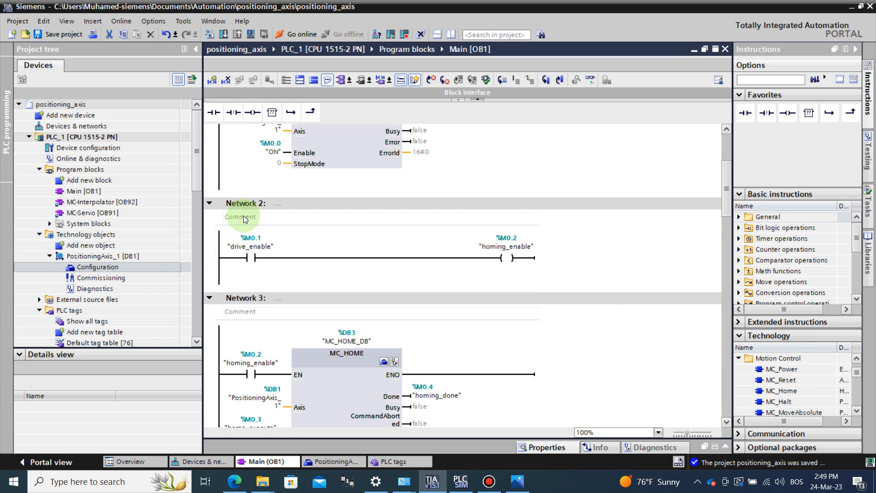
{"action": "scroll", "coordinate": [419, 253], "scroll_direction": "down", "scroll_amount": 3}
{"action": "scroll", "coordinate": [419, 253], "scroll_direction": "down", "scroll_amount": 3}
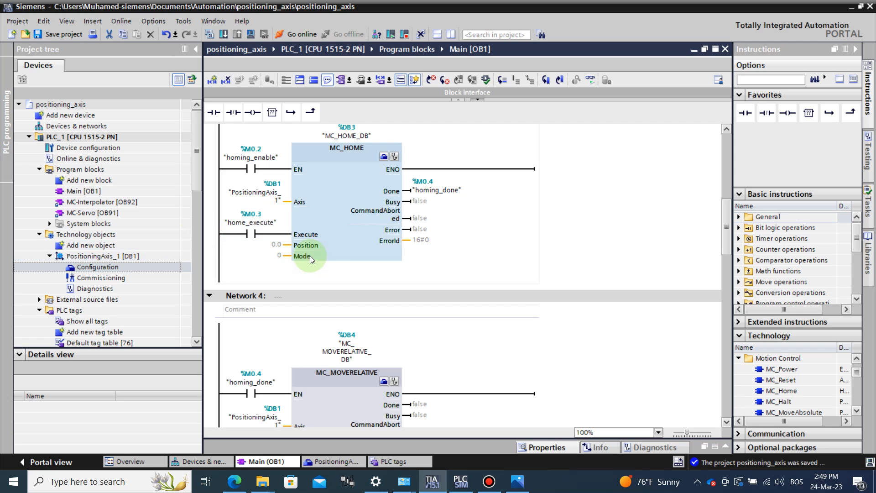
{"action": "scroll", "coordinate": [358, 236], "scroll_direction": "down", "scroll_amount": 3}
{"action": "scroll", "coordinate": [387, 214], "scroll_direction": "up", "scroll_amount": 3}
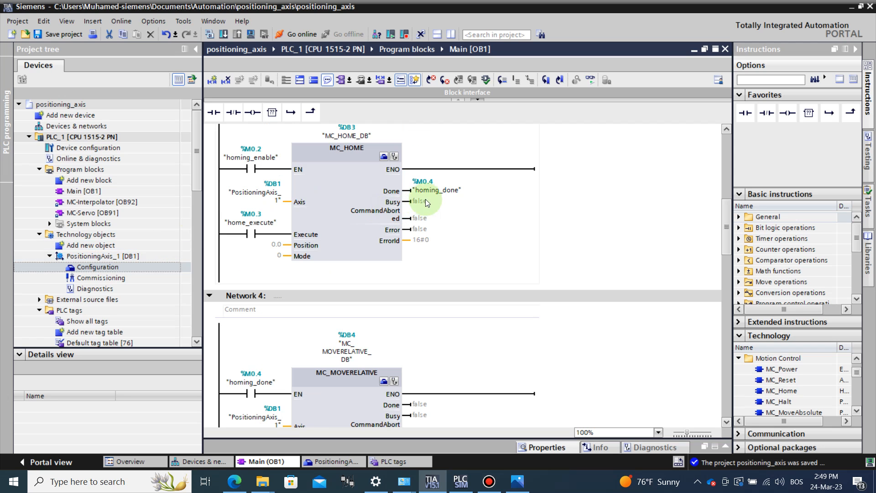
Step: Examine the MC_MOVERELATIVE block in Network 4 with its axis, execute, distance and velocity inputs
{"action": "scroll", "coordinate": [336, 257], "scroll_direction": "down", "scroll_amount": 3}
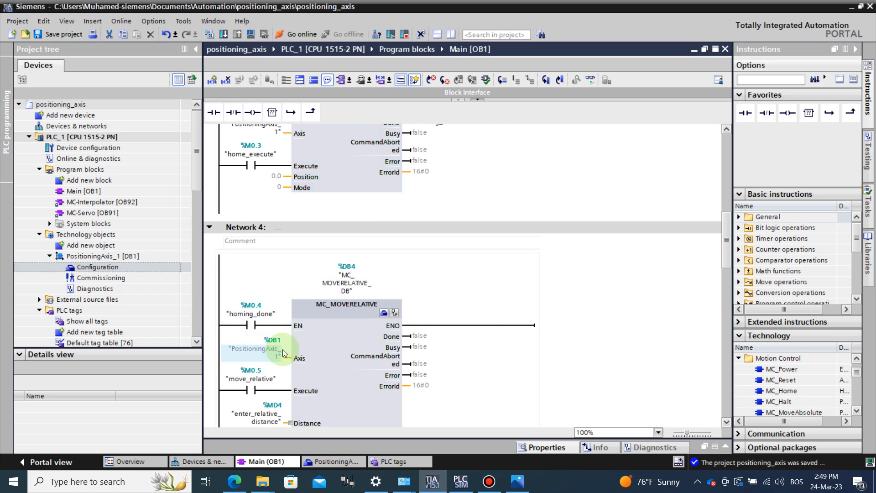
{"action": "left_click", "coordinate": [317, 313]}
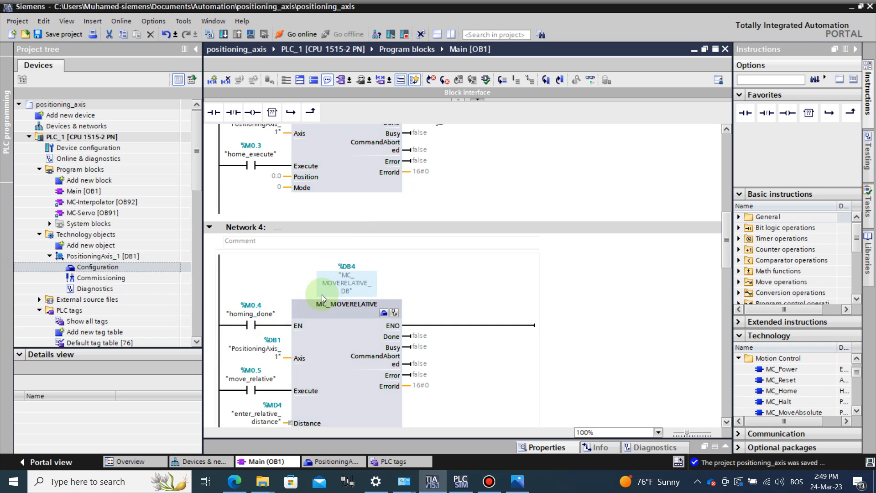
{"action": "scroll", "coordinate": [321, 294], "scroll_direction": "down", "scroll_amount": 6}
{"action": "left_click", "coordinate": [262, 207]}
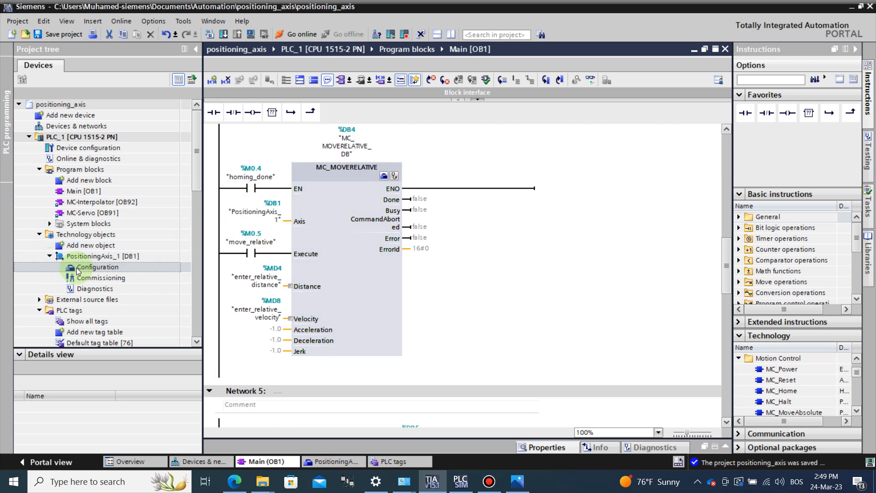
{"action": "left_click", "coordinate": [240, 241]}
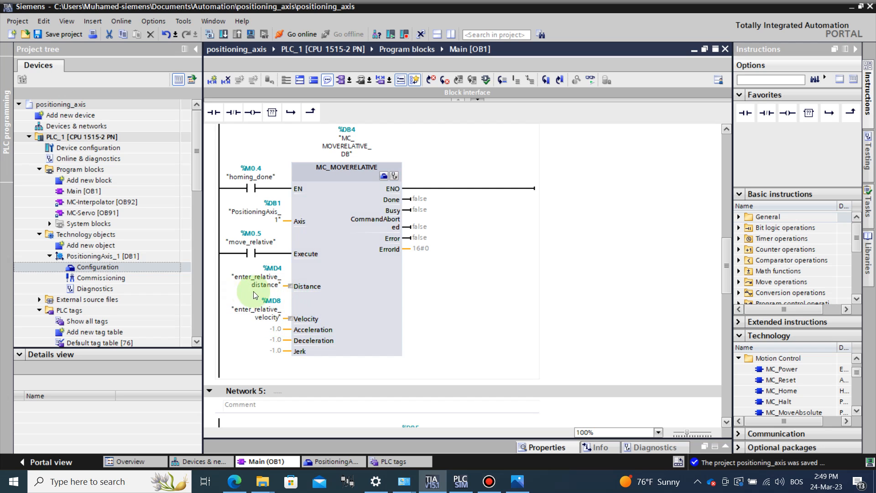
{"action": "left_click", "coordinate": [310, 313]}
Step: Find the MC_MOVEJOG block in Network 5 and its instruction MC_MoveJog among the Motion Control instructions
{"action": "scroll", "coordinate": [303, 294], "scroll_direction": "down", "scroll_amount": 4}
{"action": "scroll", "coordinate": [307, 294], "scroll_direction": "down", "scroll_amount": 2}
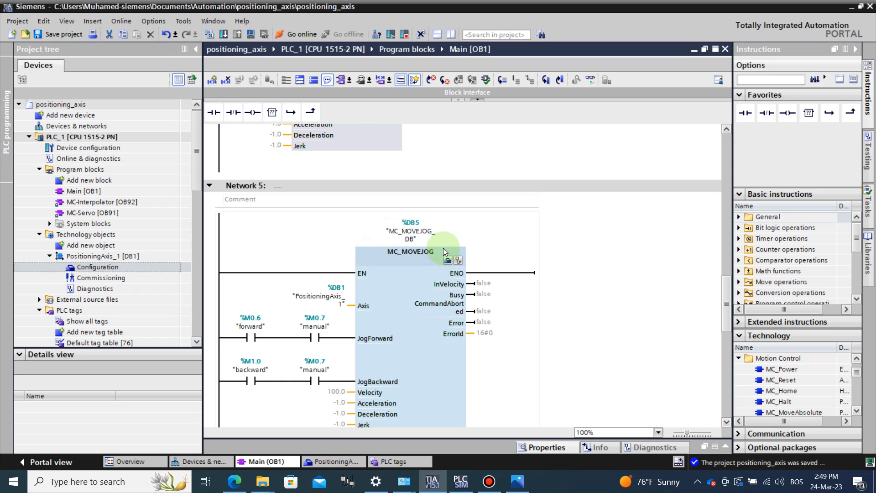
{"action": "left_click", "coordinate": [857, 410]}
{"action": "left_click", "coordinate": [856, 410]}
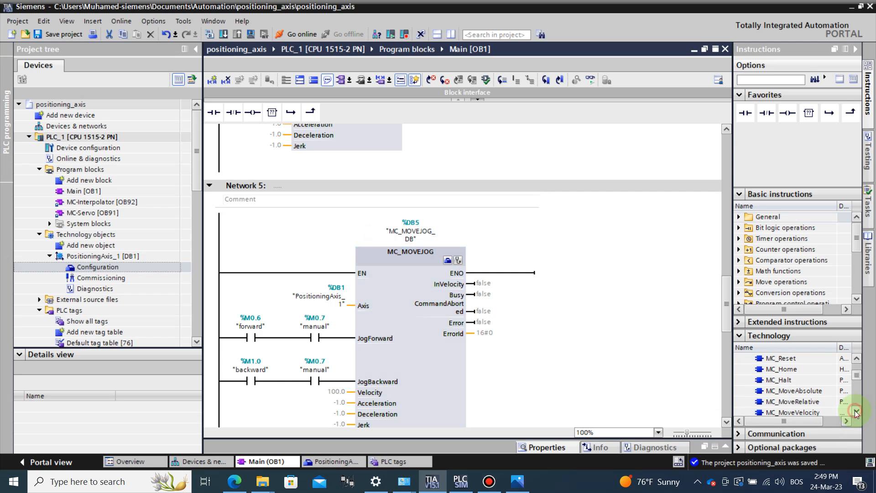
{"action": "left_click", "coordinate": [856, 413]}
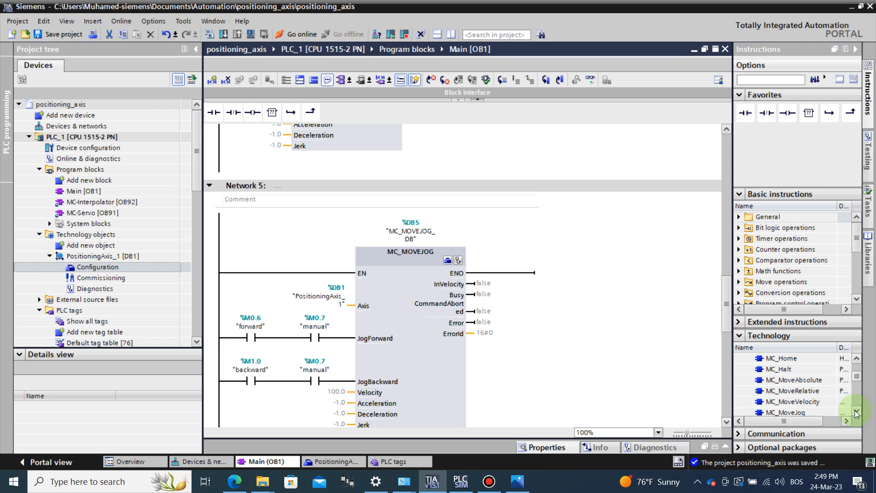
{"action": "left_click", "coordinate": [856, 412]}
{"action": "left_click", "coordinate": [856, 413]}
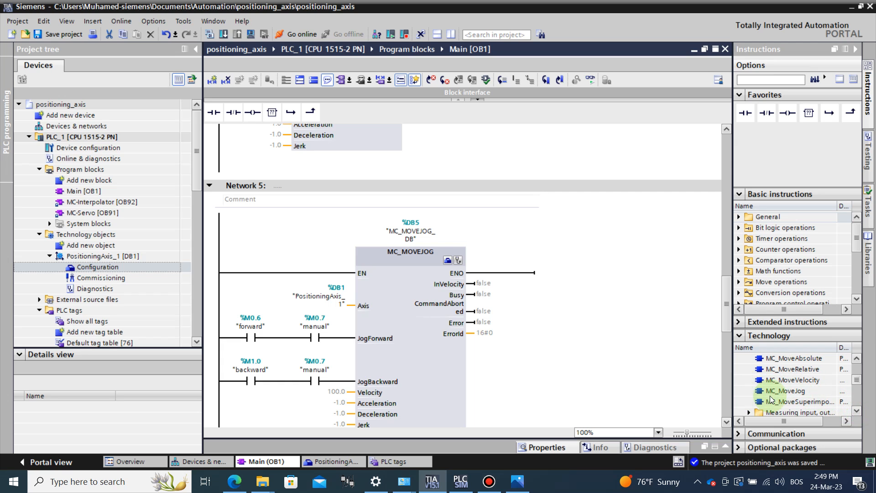
Step: Examine the MC_MOVEJOG block's axis assignment, its forward, backward and manual contacts, and its velocity input
{"action": "scroll", "coordinate": [622, 379], "scroll_direction": "down", "scroll_amount": 3}
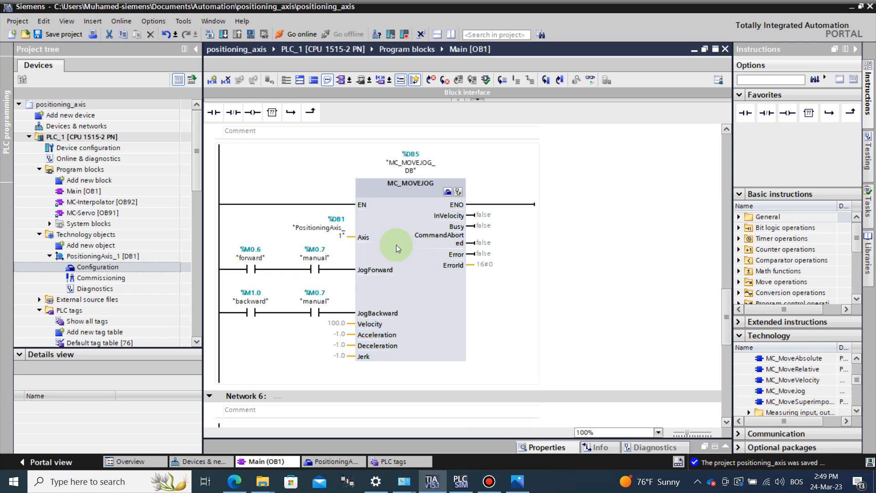
{"action": "left_click", "coordinate": [388, 229]}
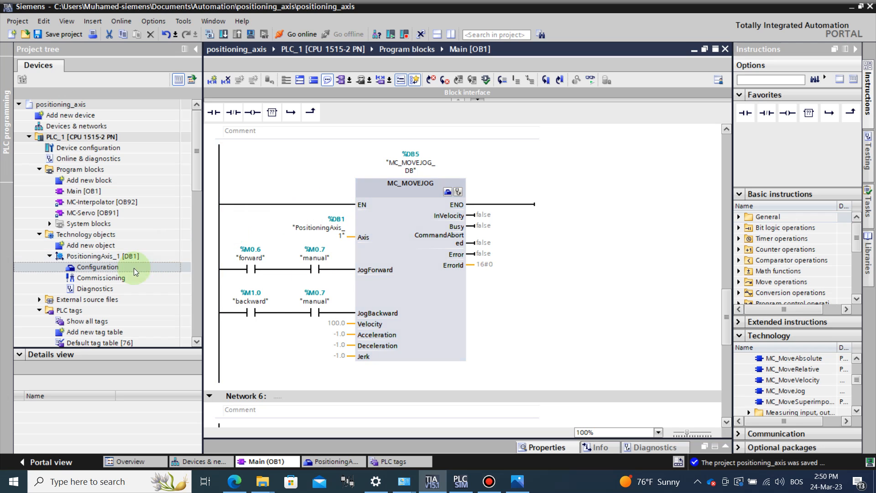
{"action": "left_click", "coordinate": [58, 257]}
{"action": "left_click", "coordinate": [237, 253]}
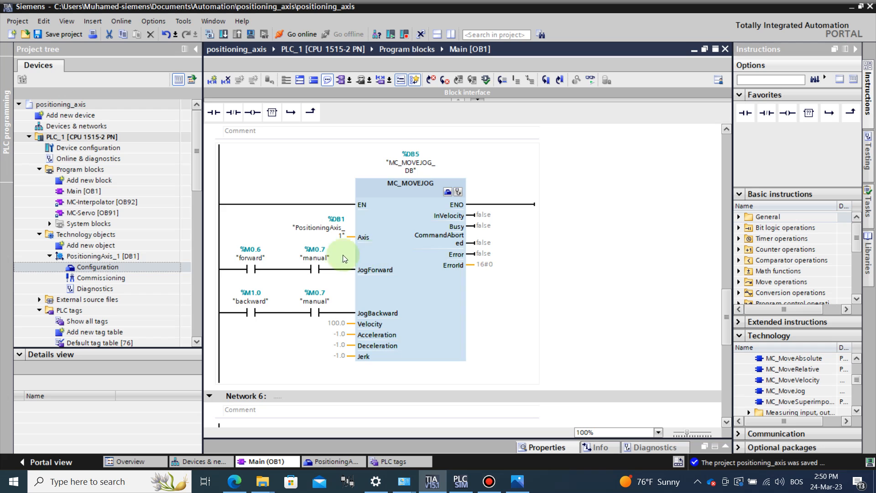
{"action": "left_click", "coordinate": [232, 308]}
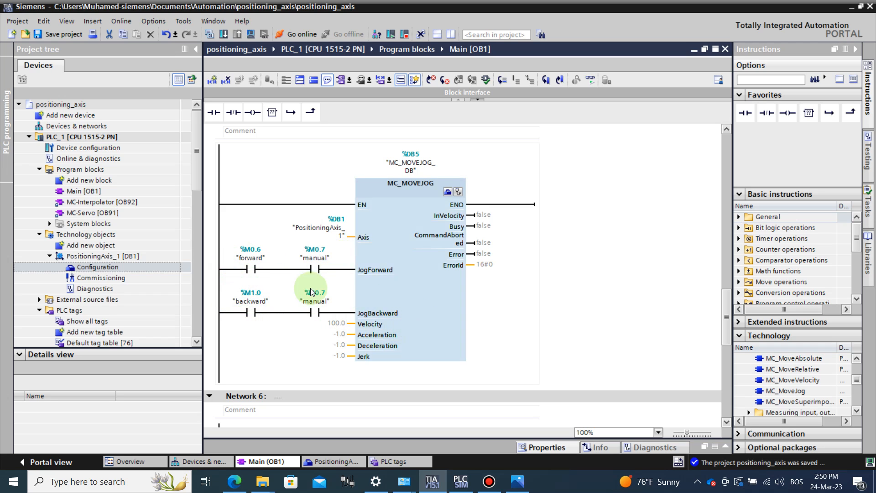
{"action": "left_click", "coordinate": [332, 324]}
Step: Review the MC_MOVEABSOLUTE block in Network 6 and compile the Main [OB1] program
{"action": "scroll", "coordinate": [332, 322], "scroll_direction": "down", "scroll_amount": 6}
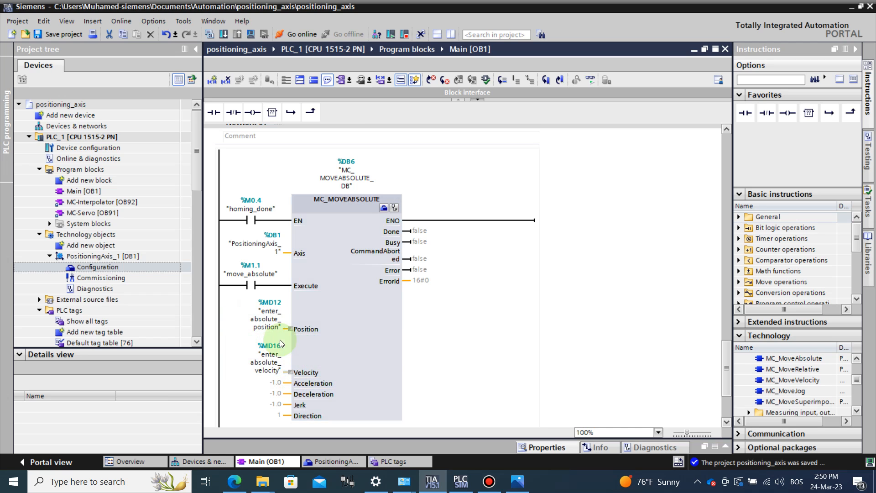
{"action": "left_click", "coordinate": [210, 34]}
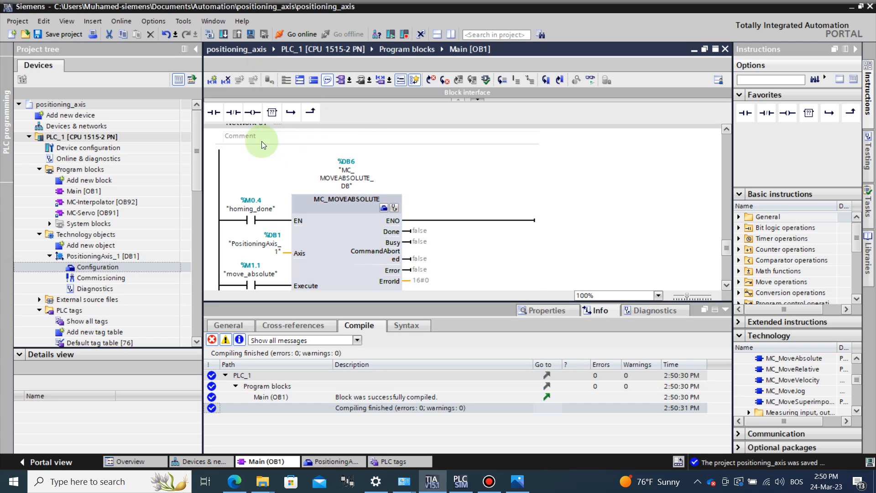
Step: Download the PLC_1 program to the simulated PLC and finish the load
{"action": "left_click", "coordinate": [107, 135]}
{"action": "left_click", "coordinate": [223, 34]}
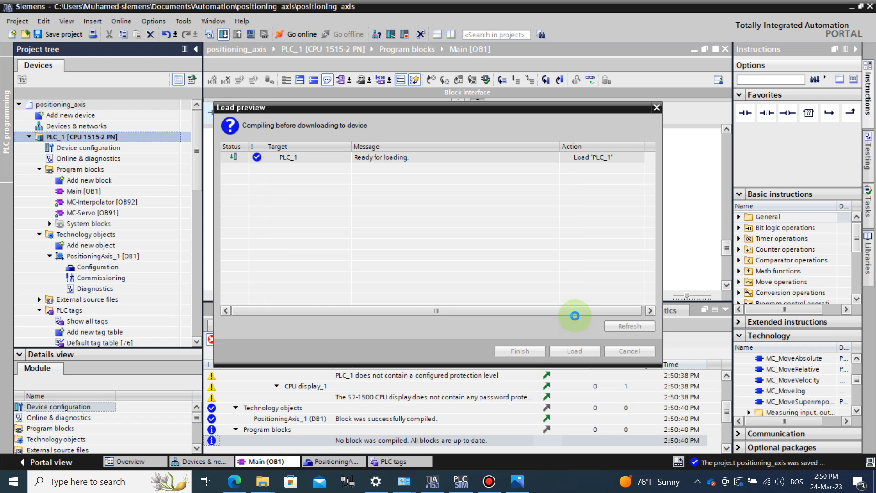
{"action": "left_click", "coordinate": [573, 349]}
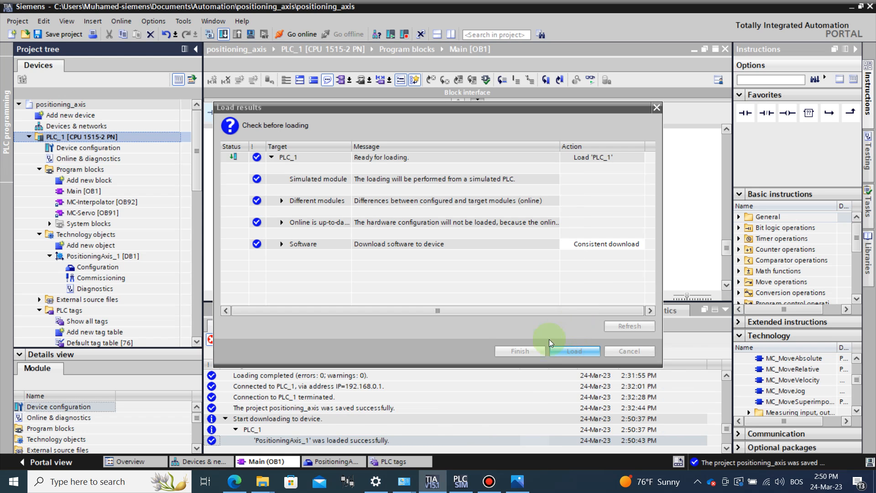
{"action": "left_click", "coordinate": [530, 351]}
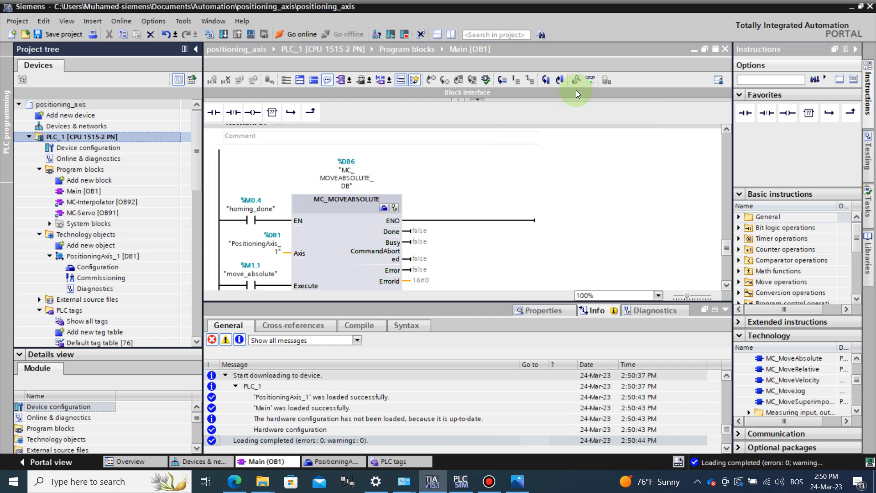
Step: Turn on online monitoring for Main [OB1] and collapse the inspector window to enlarge the ladder view
{"action": "left_click", "coordinate": [587, 81]}
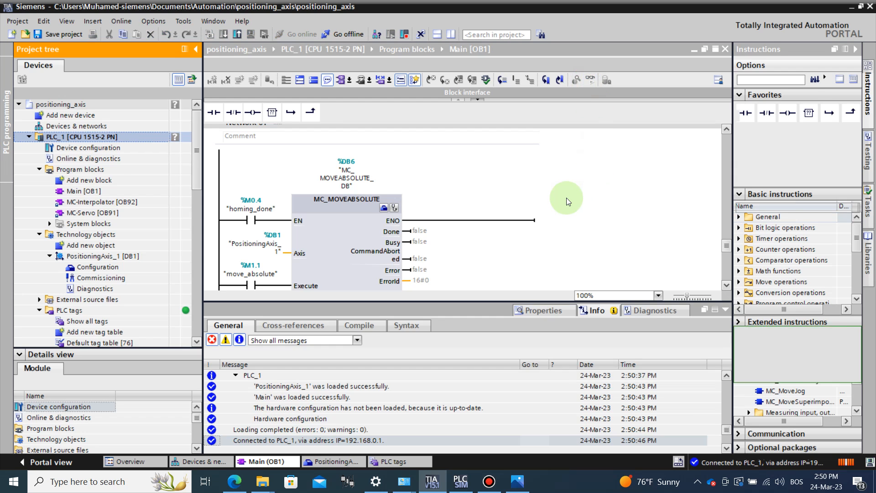
{"action": "left_click", "coordinate": [539, 310]}
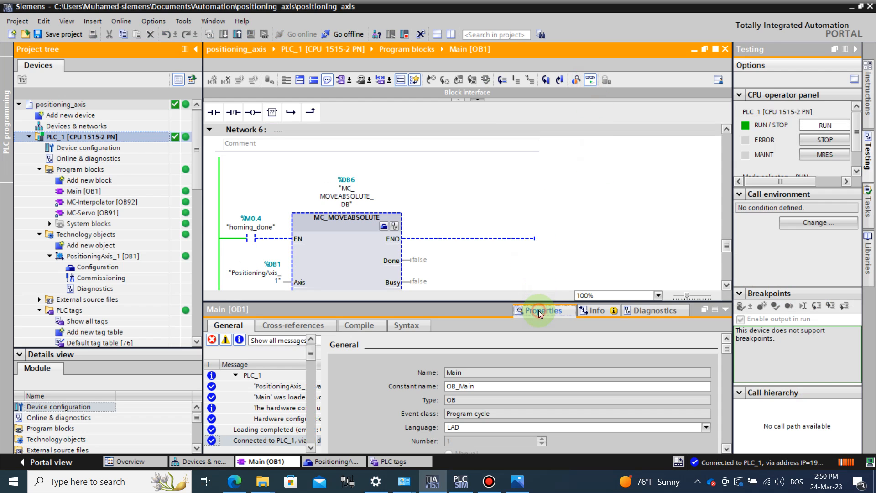
{"action": "left_click", "coordinate": [538, 311]}
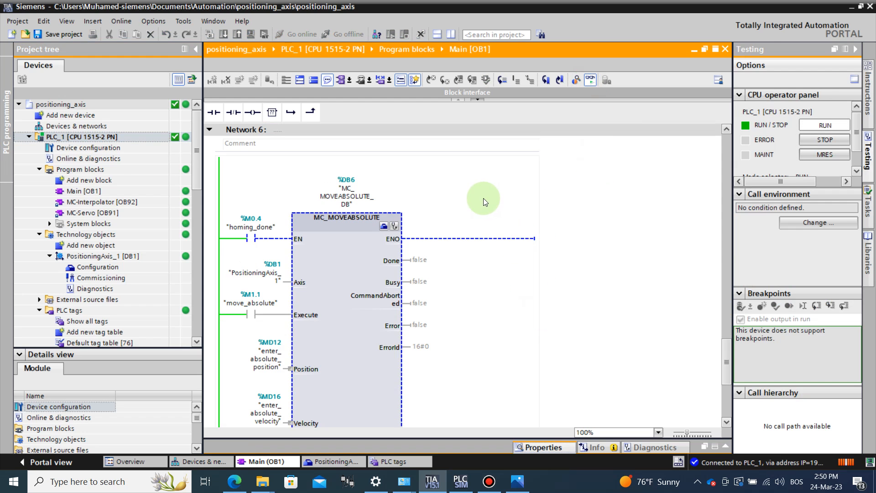
Step: Examine the live status of the motion control blocks in Main [OB1], from MC_POWER in Network 1 to MC_MOVEABSOLUTE in Network 6
{"action": "left_click_drag", "start_coordinate": [719, 343], "coordinate": [711, 130]}
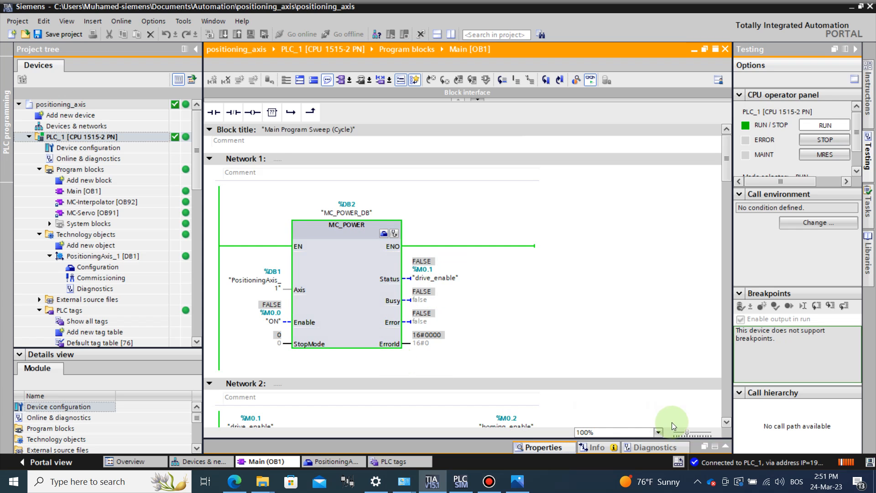
{"action": "left_click", "coordinate": [726, 423]}
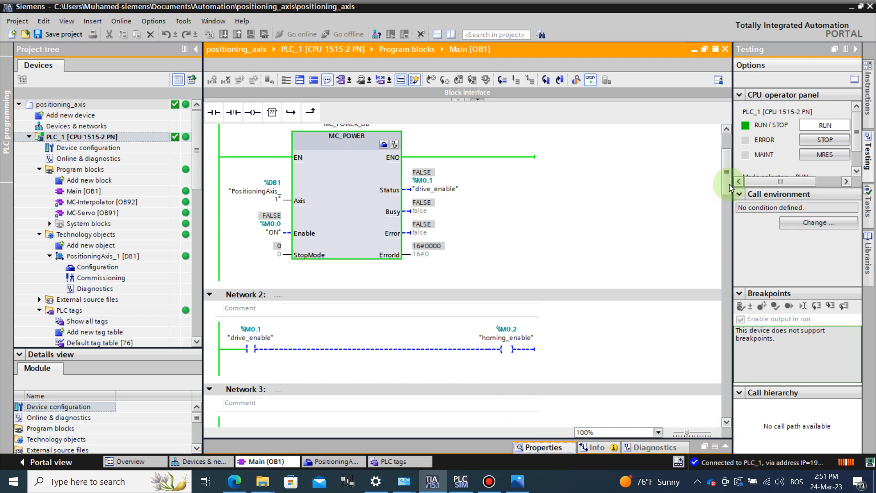
{"action": "left_click_drag", "start_coordinate": [725, 181], "coordinate": [732, 302]}
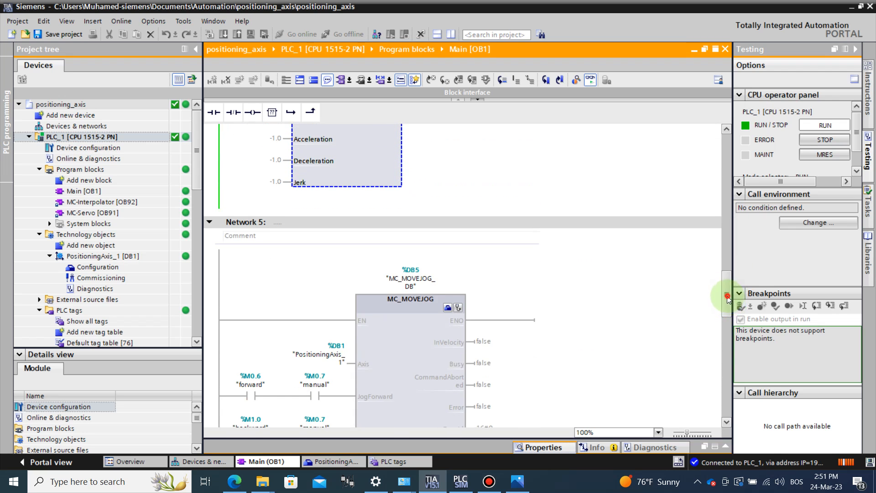
{"action": "scroll", "coordinate": [698, 305], "scroll_direction": "down", "scroll_amount": 3}
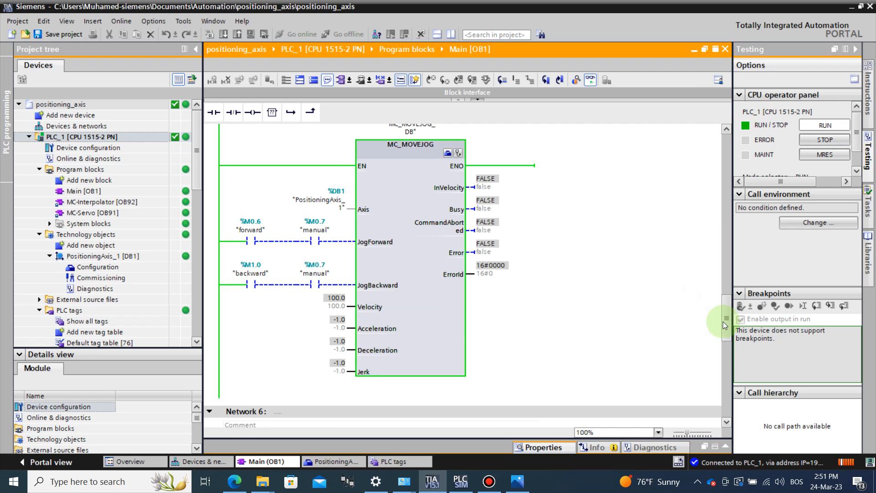
{"action": "left_click", "coordinate": [729, 368]}
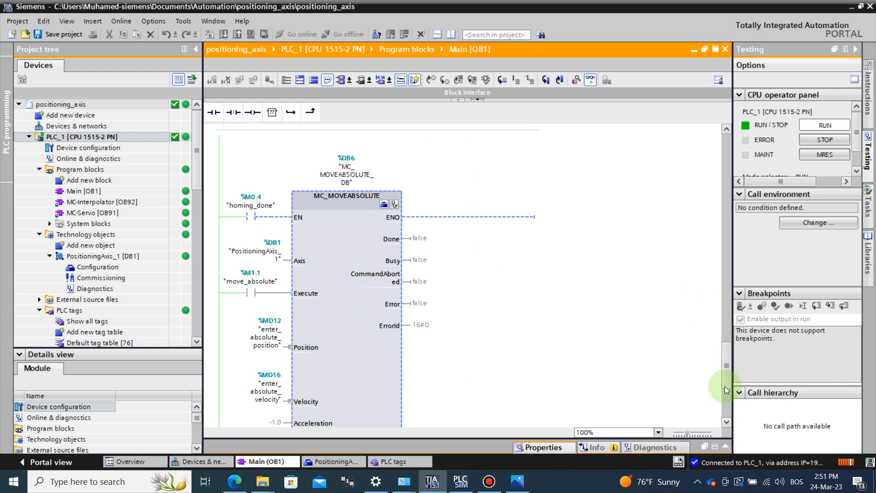
{"action": "left_click", "coordinate": [726, 422]}
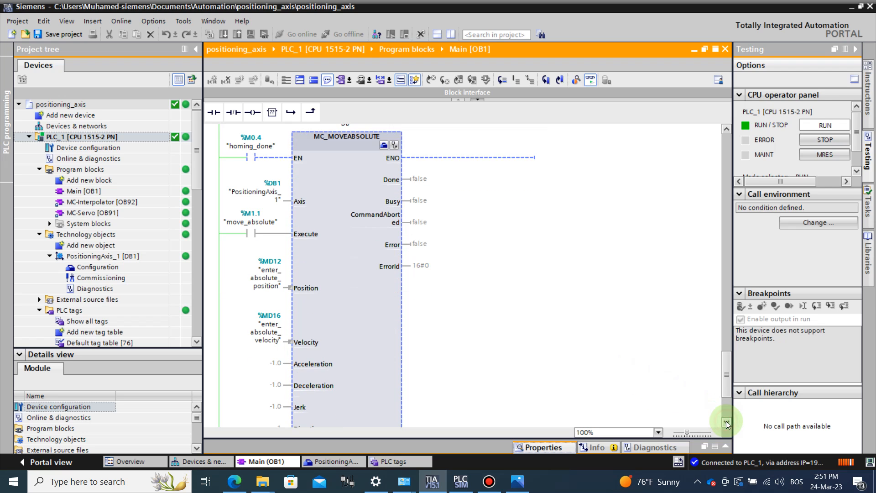
{"action": "left_click", "coordinate": [725, 422]}
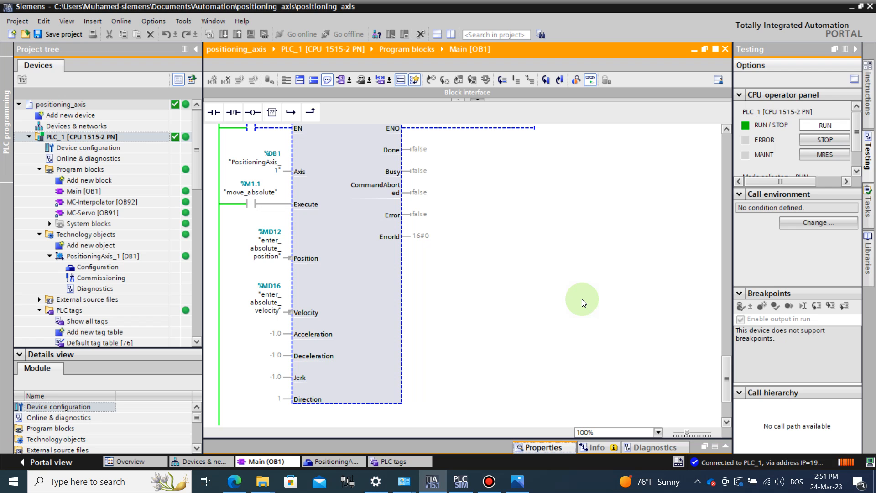
Step: Switch to the Photos window
{"action": "left_click", "coordinate": [518, 481]}
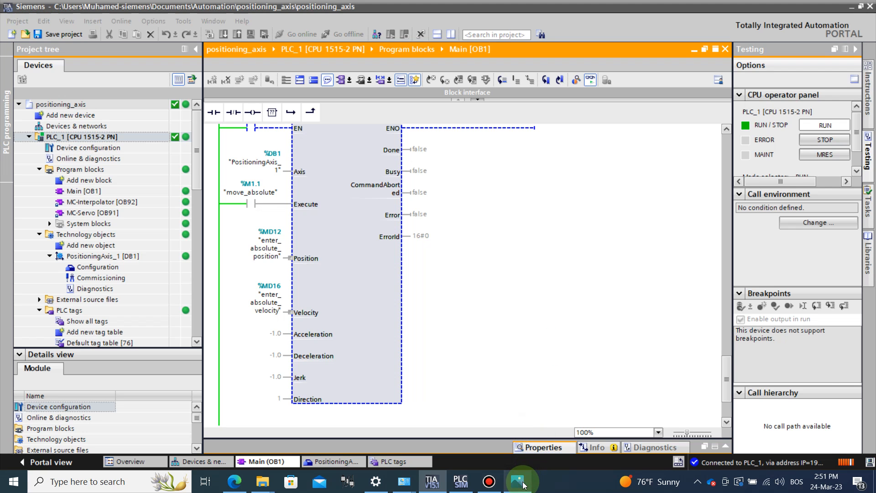